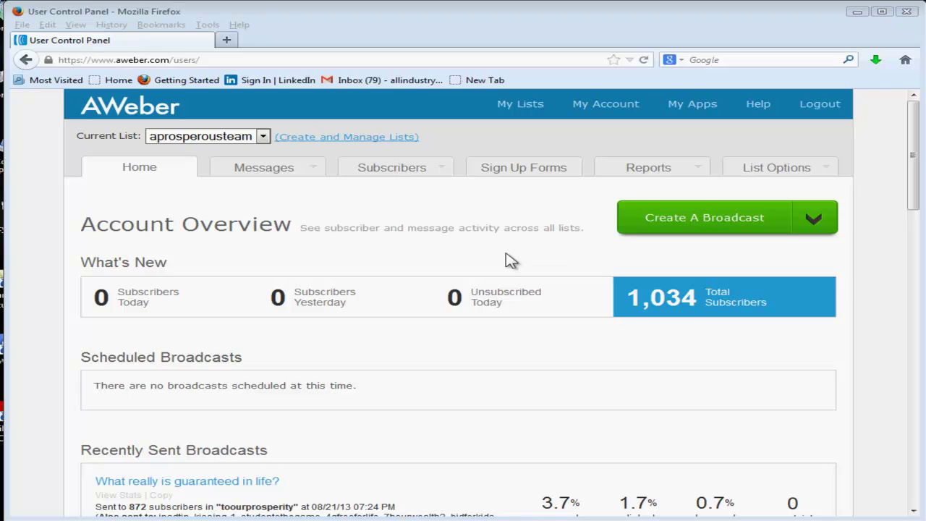
Reload the account overview and look through the recently sent broadcasts and the list stats.
{"action": "left_click", "coordinate": [47, 259]}
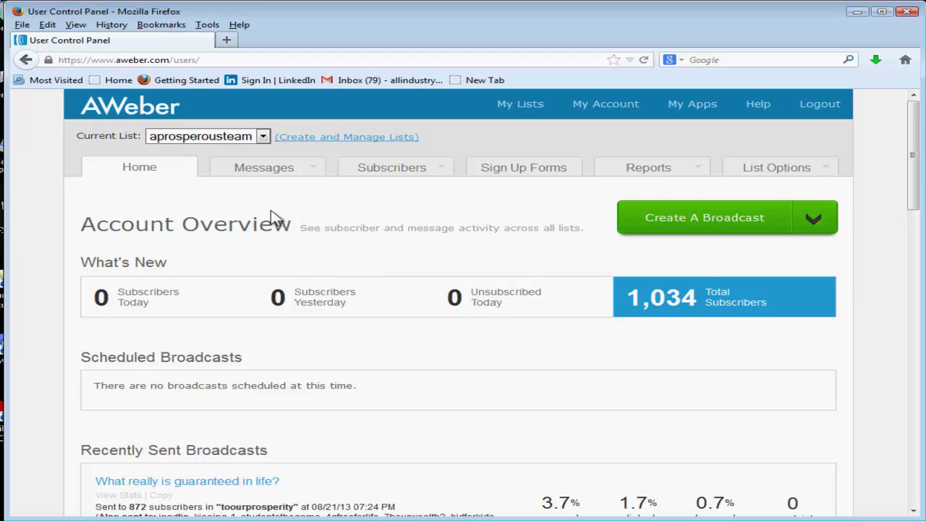
{"action": "left_click", "coordinate": [149, 175]}
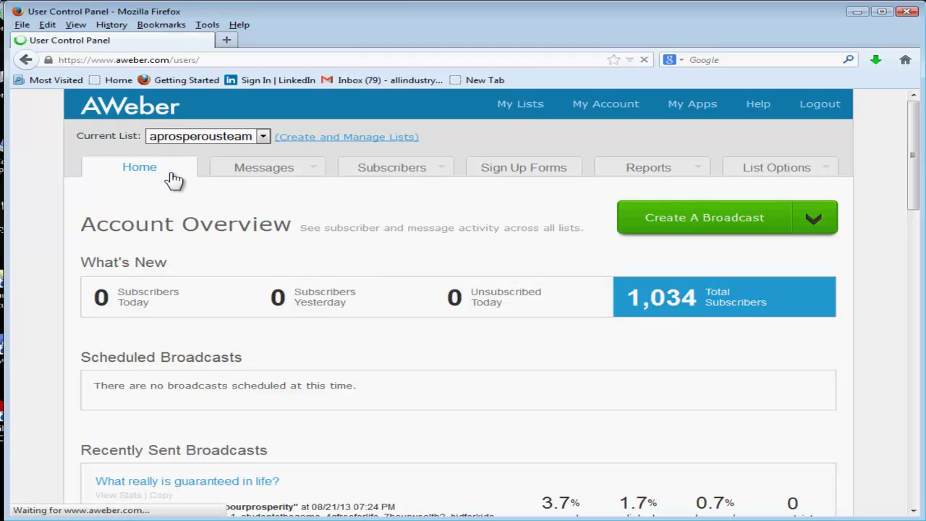
{"action": "scroll", "coordinate": [432, 306], "scroll_direction": "down", "scroll_amount": 6}
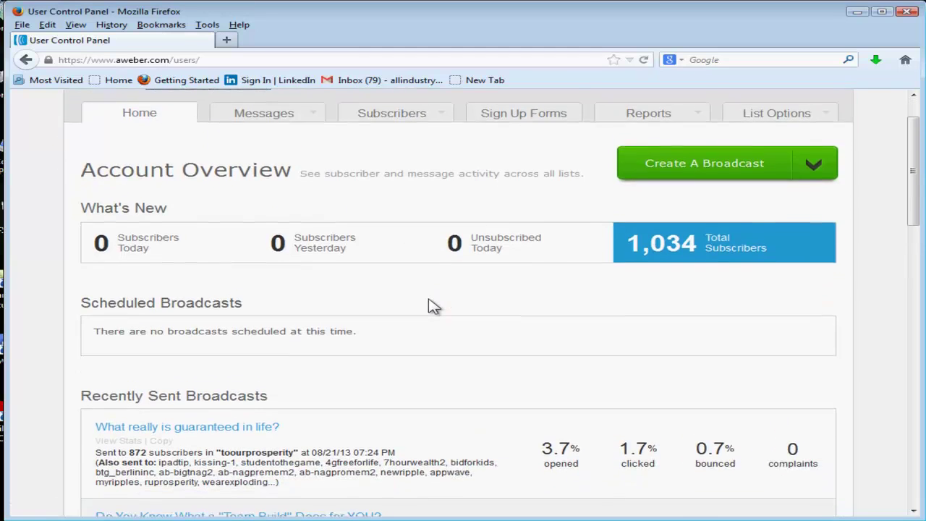
{"action": "scroll", "coordinate": [450, 308], "scroll_direction": "down", "scroll_amount": 4}
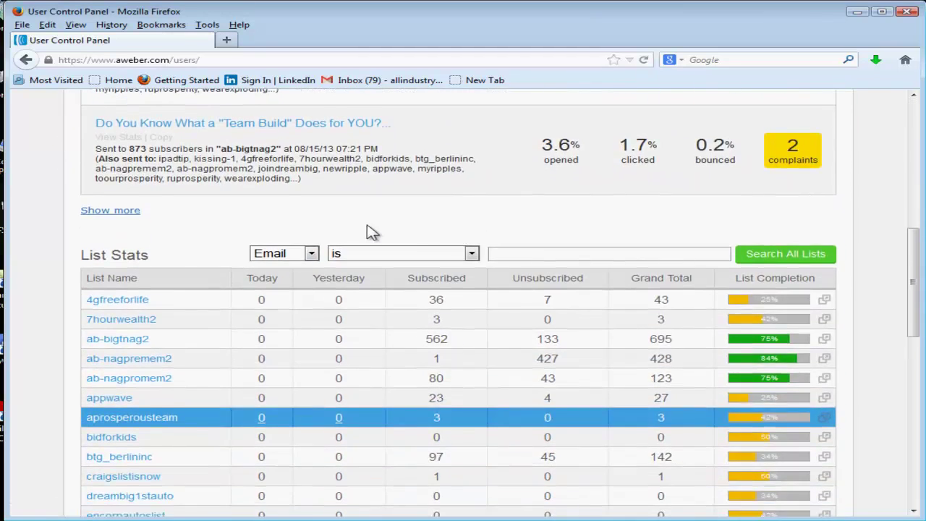
{"action": "scroll", "coordinate": [372, 232], "scroll_direction": "up", "scroll_amount": 10}
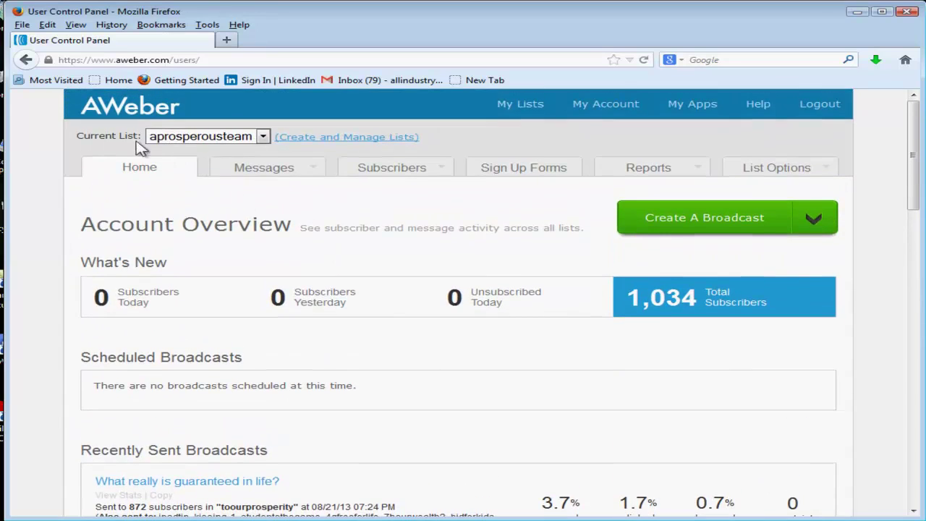
Look through the mailing lists available as the current list, keeping aprosperousteam selected.
{"action": "left_click_drag", "start_coordinate": [140, 143], "coordinate": [112, 135]}
{"action": "triple_click", "coordinate": [101, 130]}
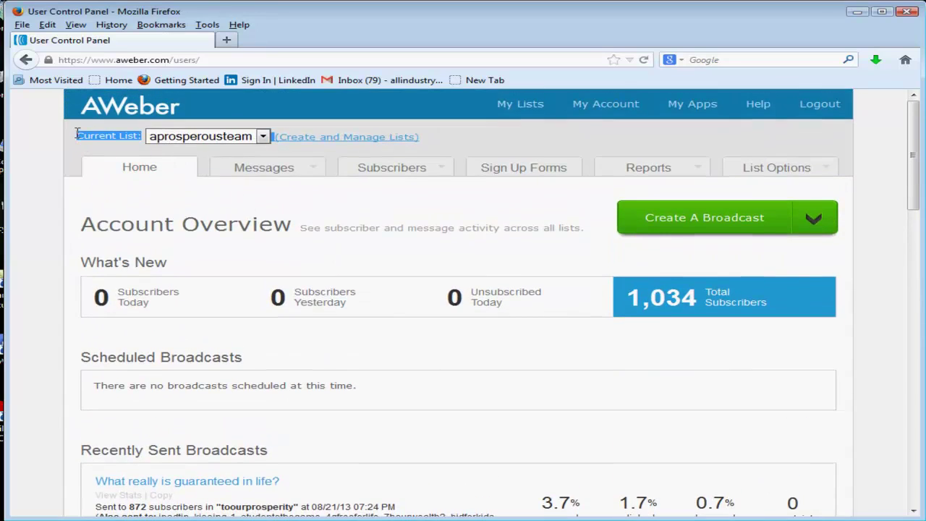
{"action": "left_click", "coordinate": [264, 137]}
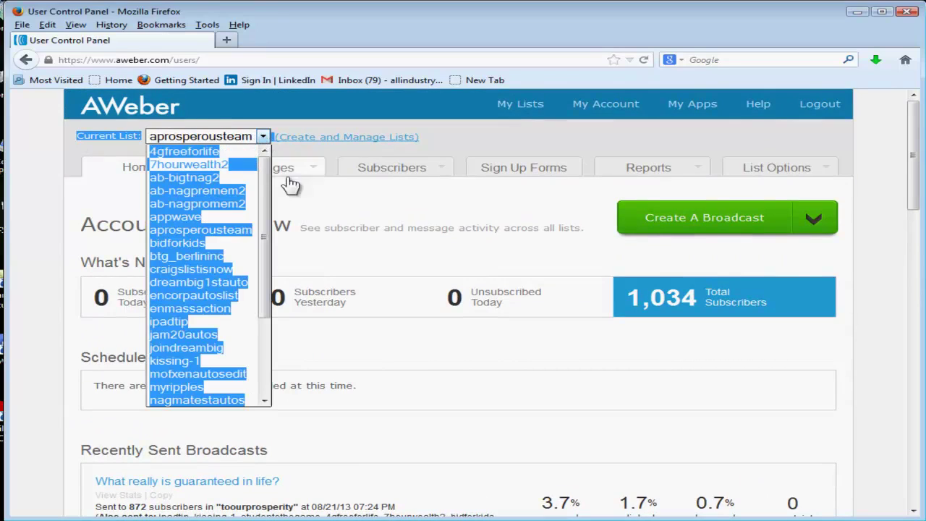
{"action": "left_click", "coordinate": [337, 207]}
{"action": "double_click", "coordinate": [329, 207]}
{"action": "left_click", "coordinate": [121, 197]}
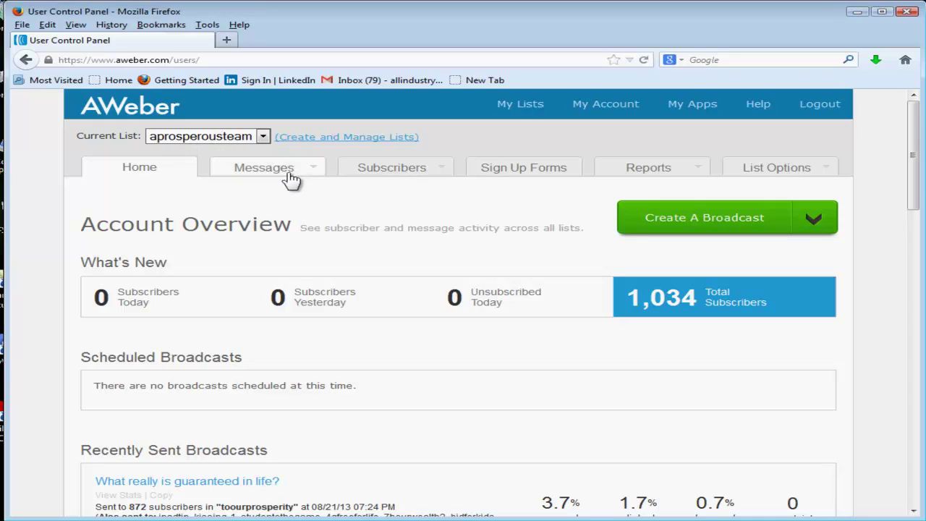
Open the follow-up series of the aprosperousteam list and look through its messages.
{"action": "mouse_move", "coordinate": [266, 175]}
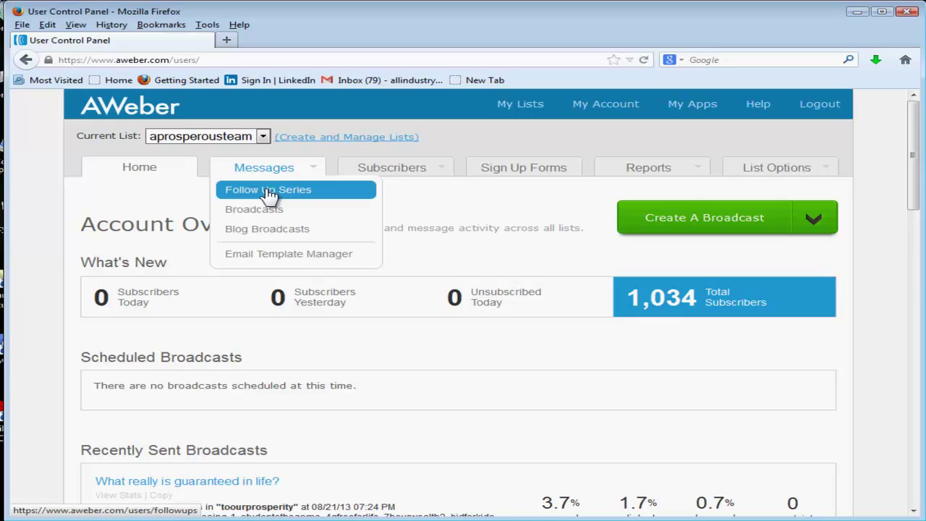
{"action": "left_click", "coordinate": [299, 192]}
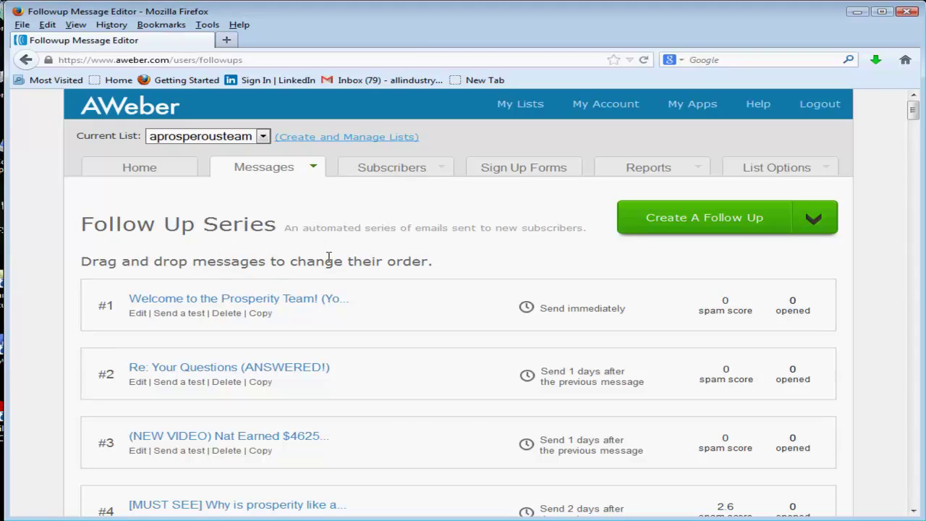
{"action": "scroll", "coordinate": [322, 257], "scroll_direction": "down", "scroll_amount": 8}
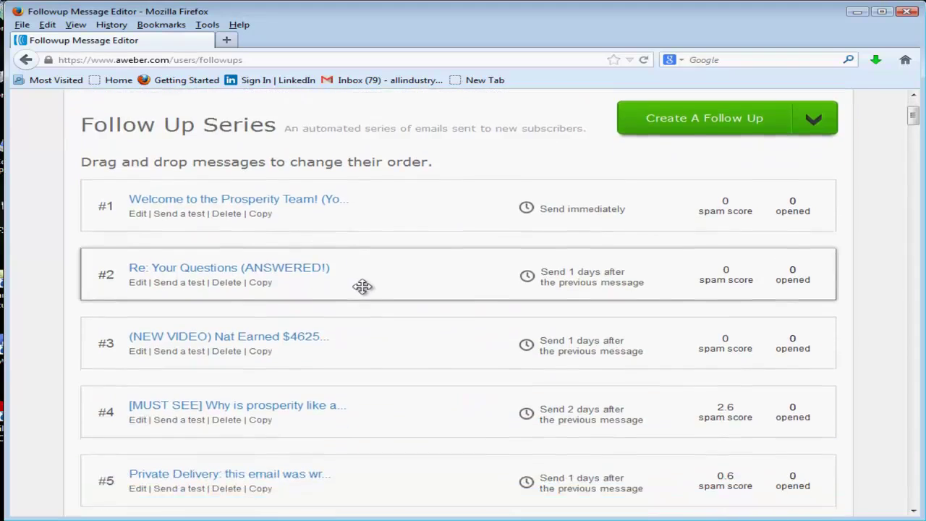
{"action": "scroll", "coordinate": [423, 278], "scroll_direction": "down", "scroll_amount": 6}
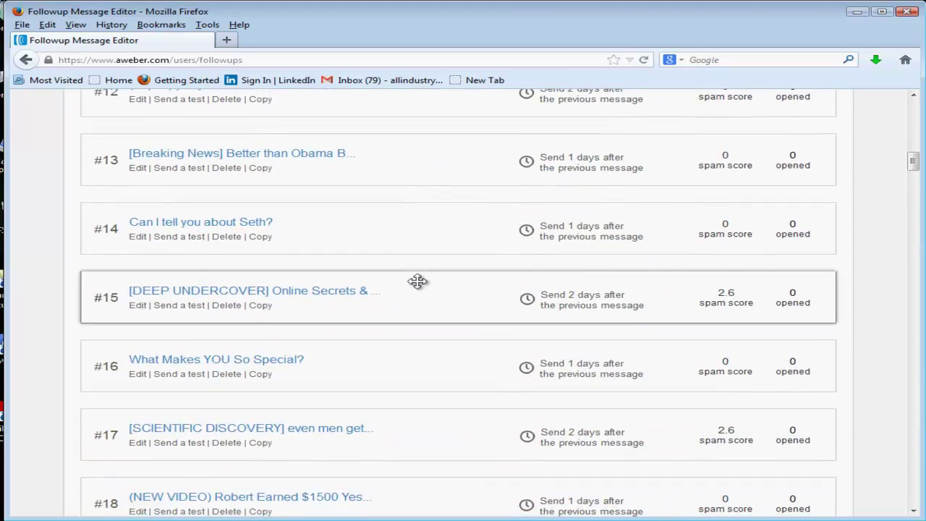
{"action": "scroll", "coordinate": [420, 282], "scroll_direction": "up", "scroll_amount": 12}
{"action": "scroll", "coordinate": [417, 280], "scroll_direction": "up", "scroll_amount": 3}
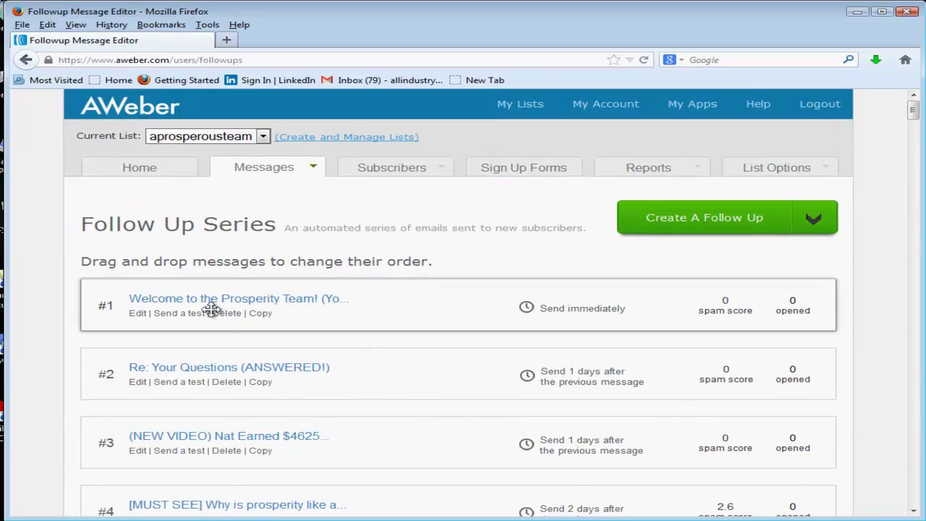
Open follow-up message #1, "Welcome to the Prosperity Team!", in the message editor and make its main paragraph's text editable.
{"action": "left_click", "coordinate": [138, 316]}
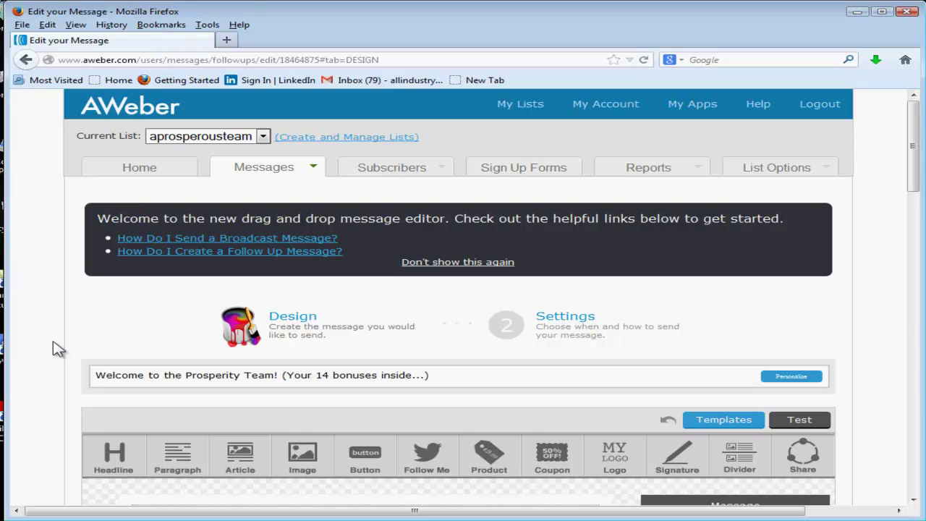
{"action": "scroll", "coordinate": [58, 349], "scroll_direction": "down", "scroll_amount": 6}
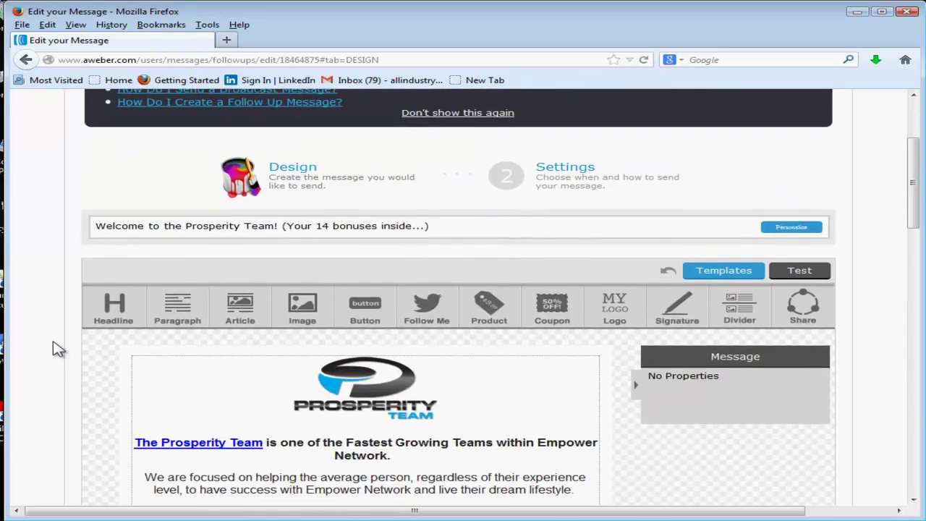
{"action": "scroll", "coordinate": [181, 354], "scroll_direction": "down", "scroll_amount": 2}
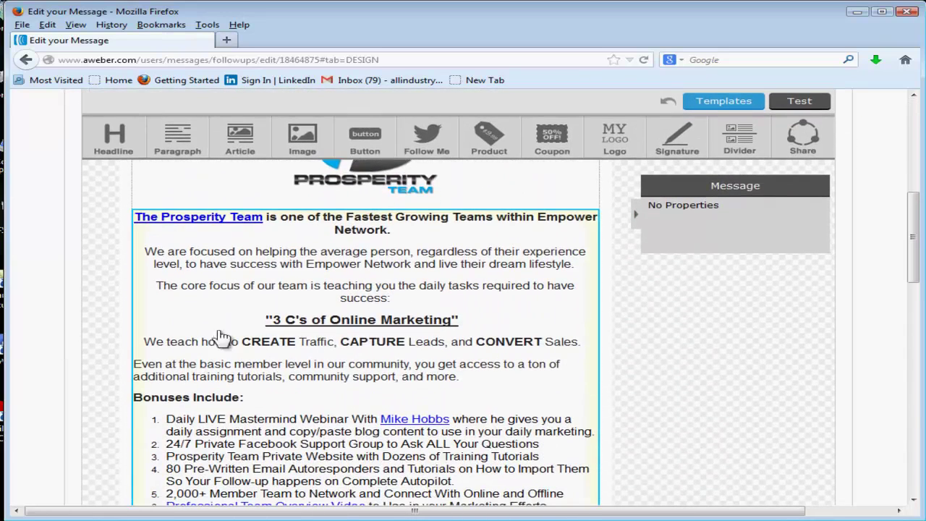
{"action": "left_click", "coordinate": [264, 268]}
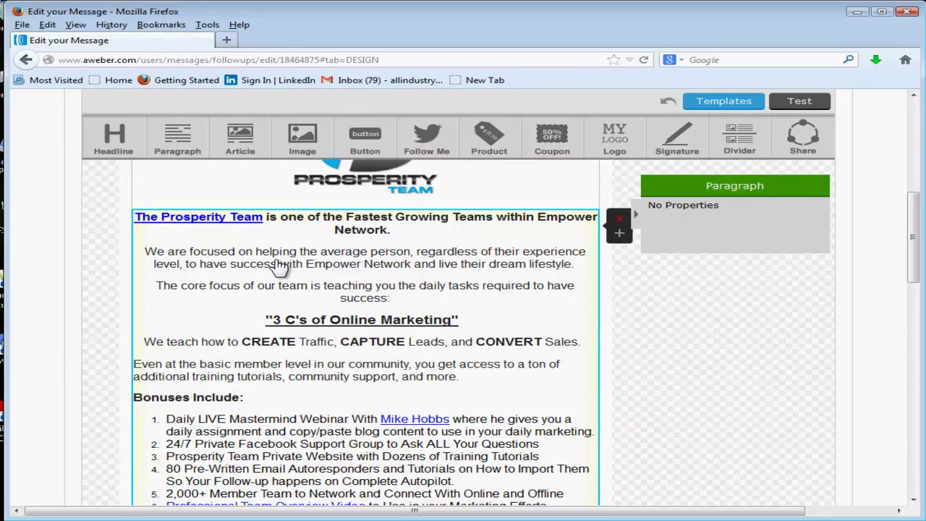
{"action": "double_click", "coordinate": [279, 266]}
{"action": "left_click", "coordinate": [216, 264]}
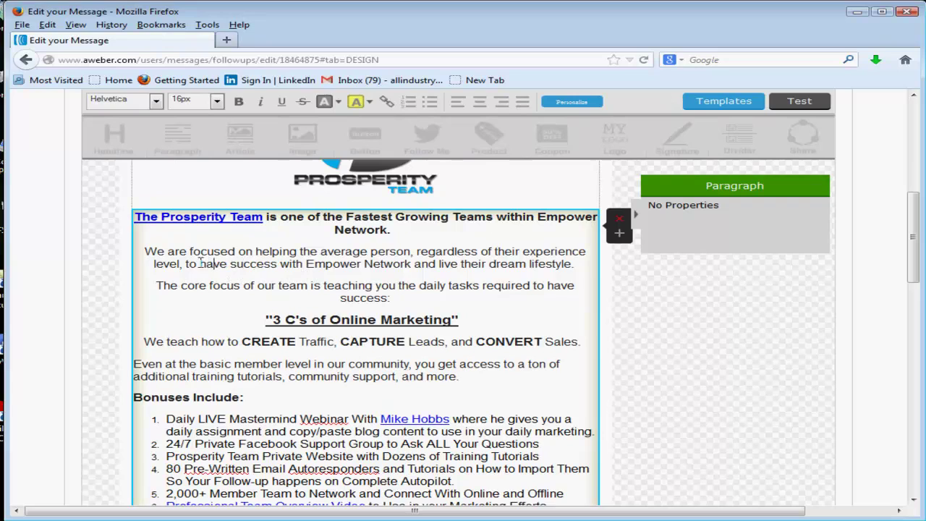
{"action": "left_click_drag", "start_coordinate": [165, 283], "coordinate": [331, 282]}
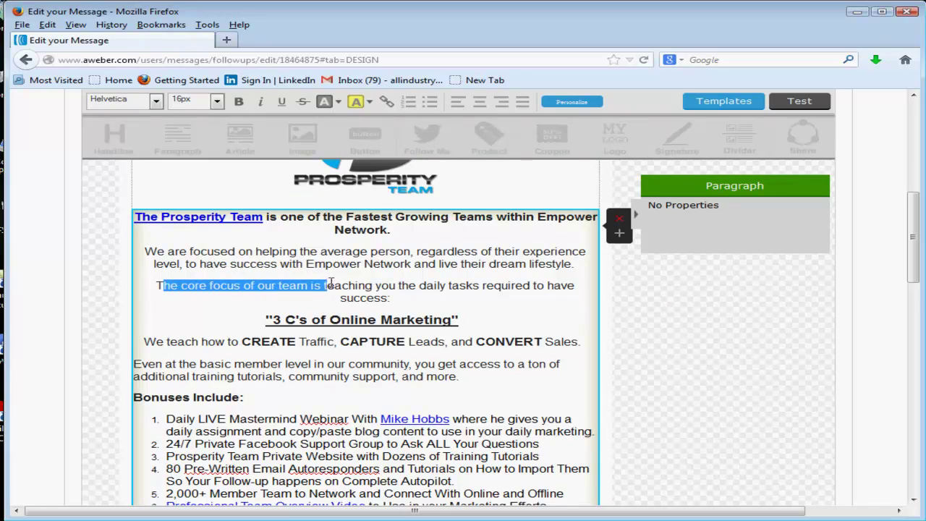
{"action": "left_click", "coordinate": [279, 301]}
{"action": "left_click_drag", "start_coordinate": [181, 349], "coordinate": [313, 369]}
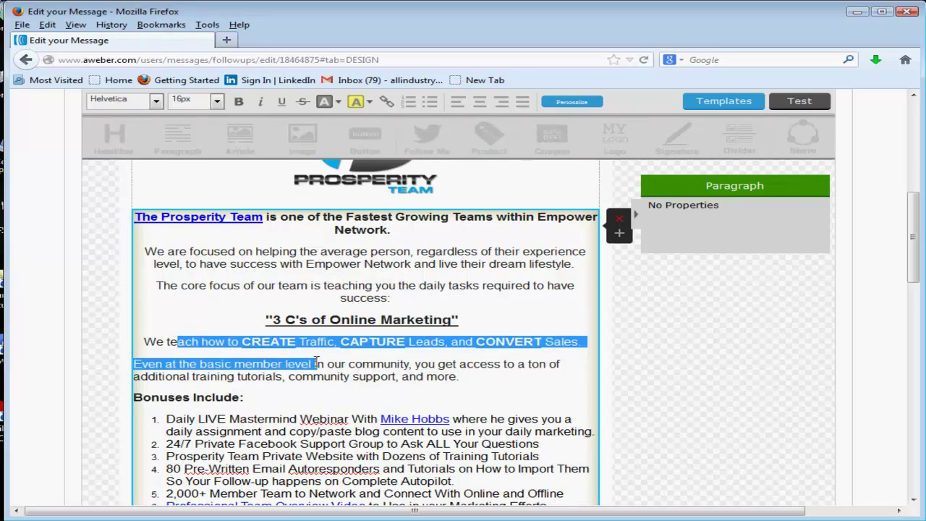
{"action": "left_click", "coordinate": [313, 376]}
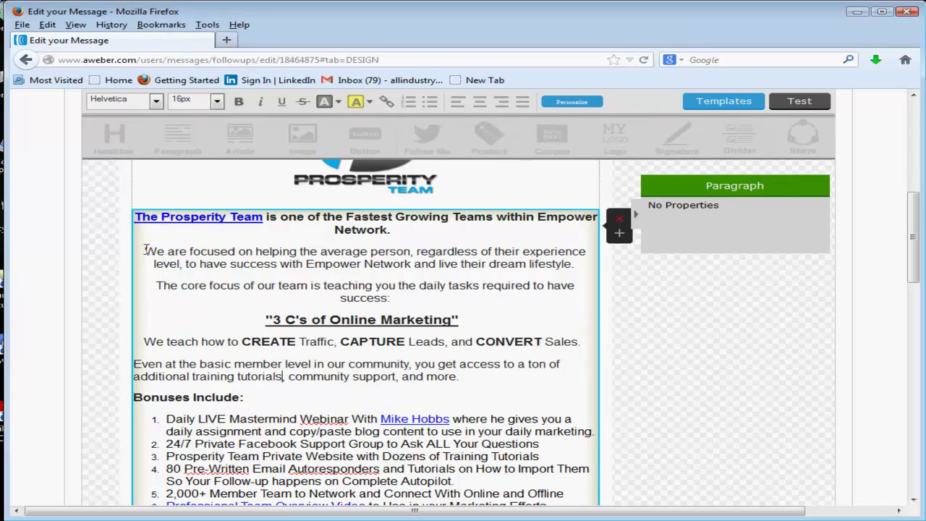
{"action": "left_click_drag", "start_coordinate": [146, 250], "coordinate": [400, 295]}
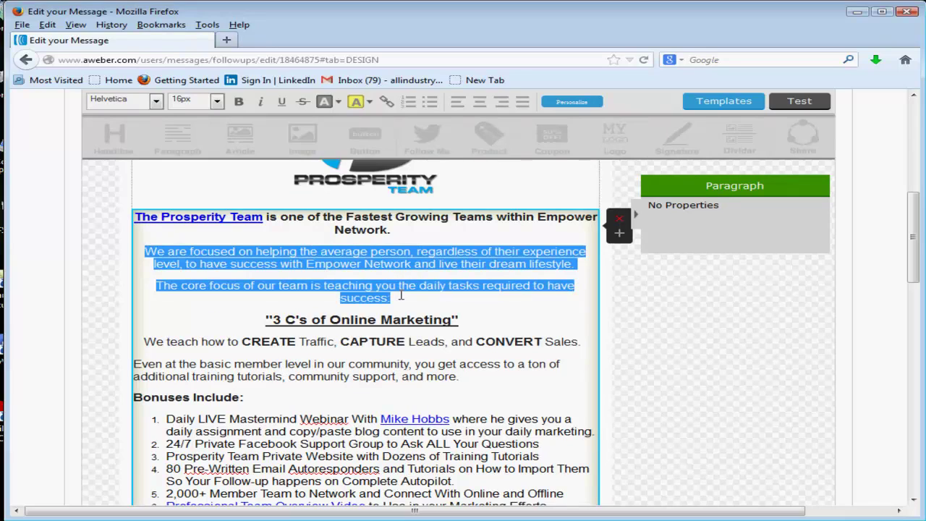
{"action": "left_click", "coordinate": [400, 295]}
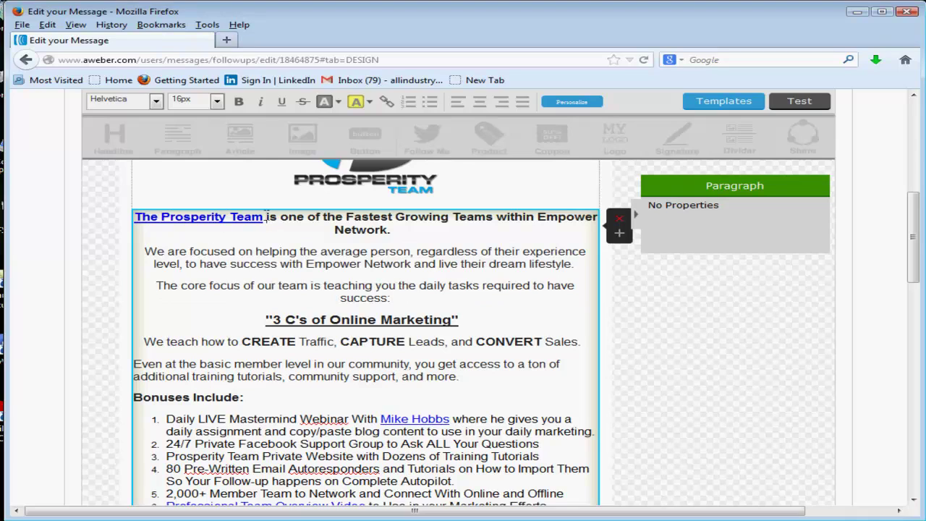
Select the linked text "The Prosperity Team" at the start of the message's main paragraph.
{"action": "left_click_drag", "start_coordinate": [266, 217], "coordinate": [135, 221]}
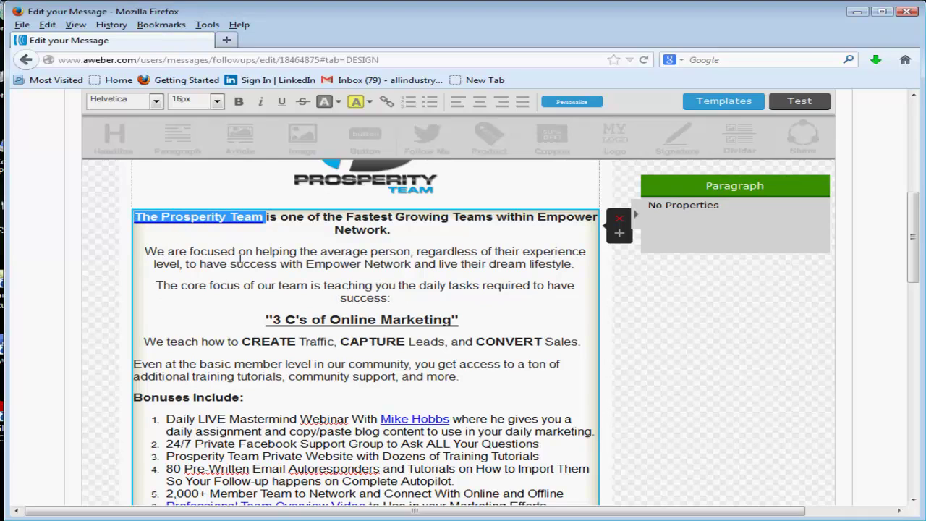
{"action": "left_click", "coordinate": [240, 262]}
{"action": "left_click_drag", "start_coordinate": [263, 218], "coordinate": [153, 216]}
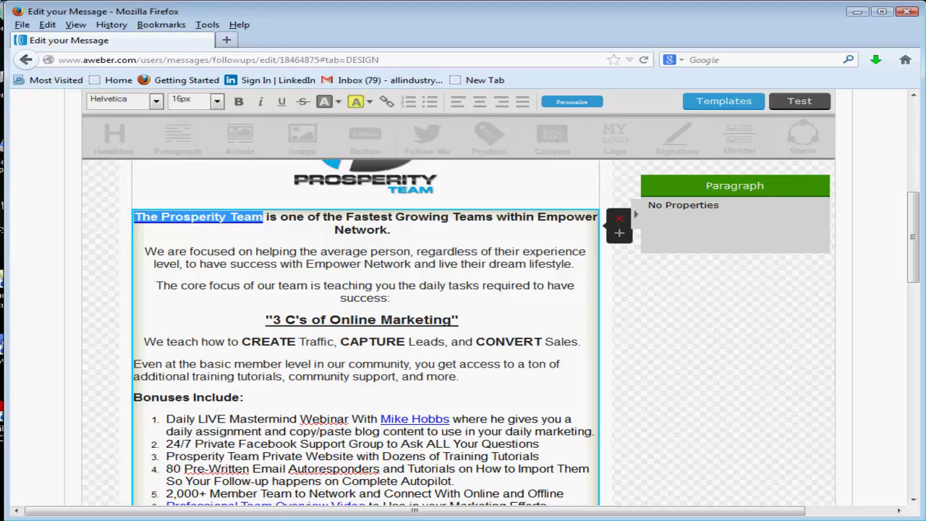
Open empowernetwork.com/studentofthegame in a new browser tab and look over the blog's home page.
{"action": "left_click", "coordinate": [226, 41]}
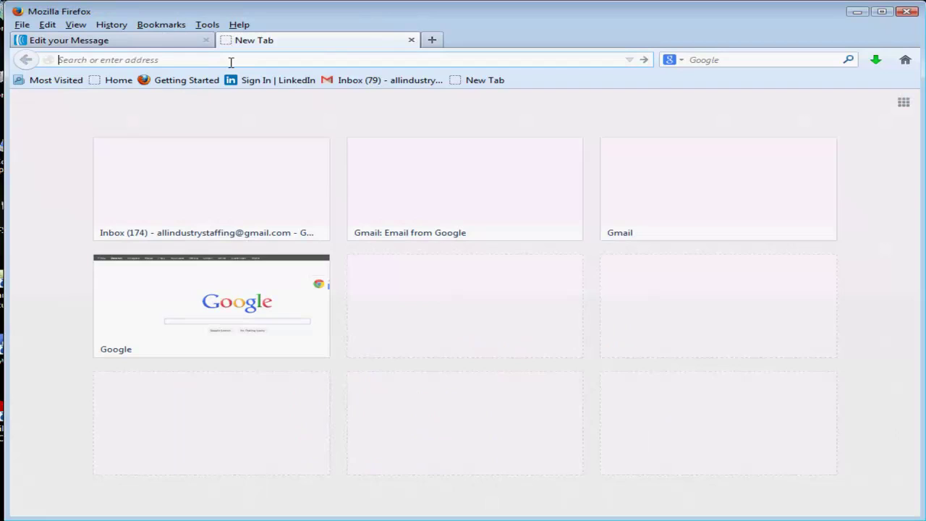
{"action": "type", "text": "em"}
{"action": "key", "text": "Return"}
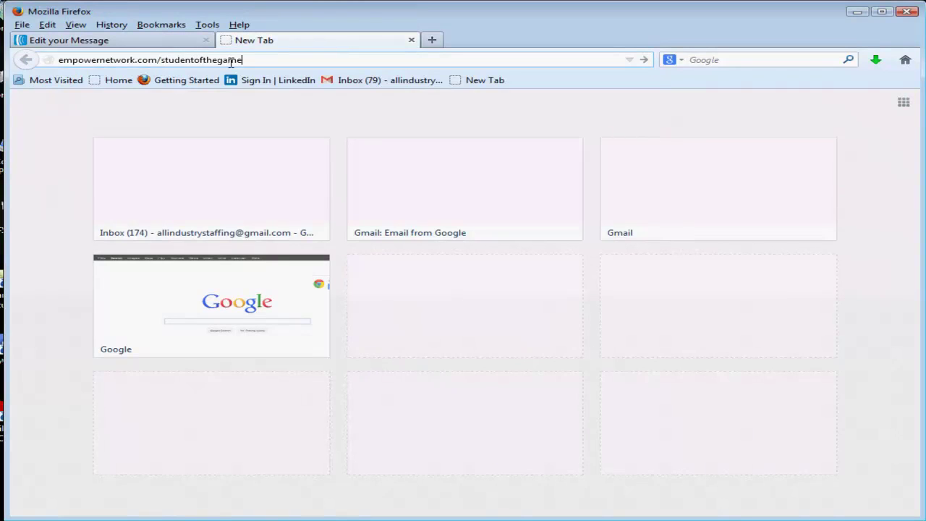
{"action": "key", "text": "Return"}
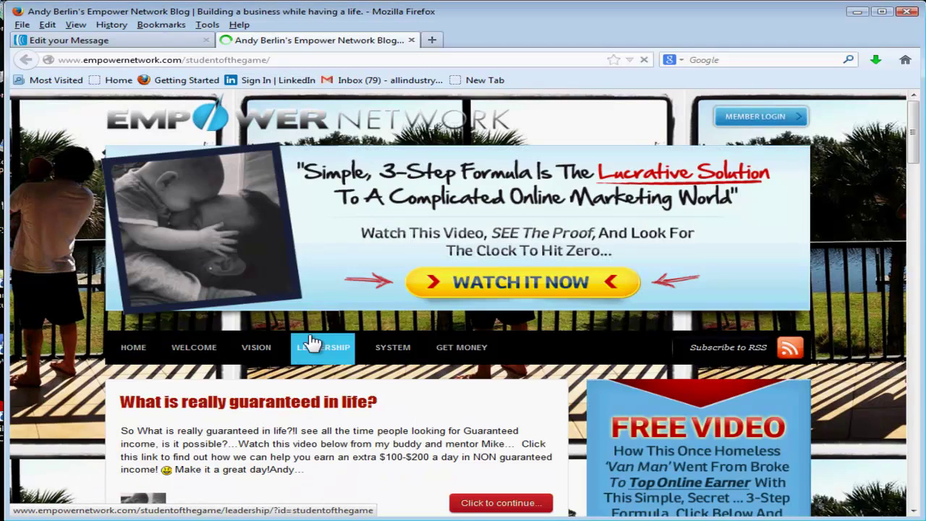
{"action": "scroll", "coordinate": [311, 311], "scroll_direction": "down", "scroll_amount": 5}
{"action": "scroll", "coordinate": [262, 243], "scroll_direction": "up", "scroll_amount": 5}
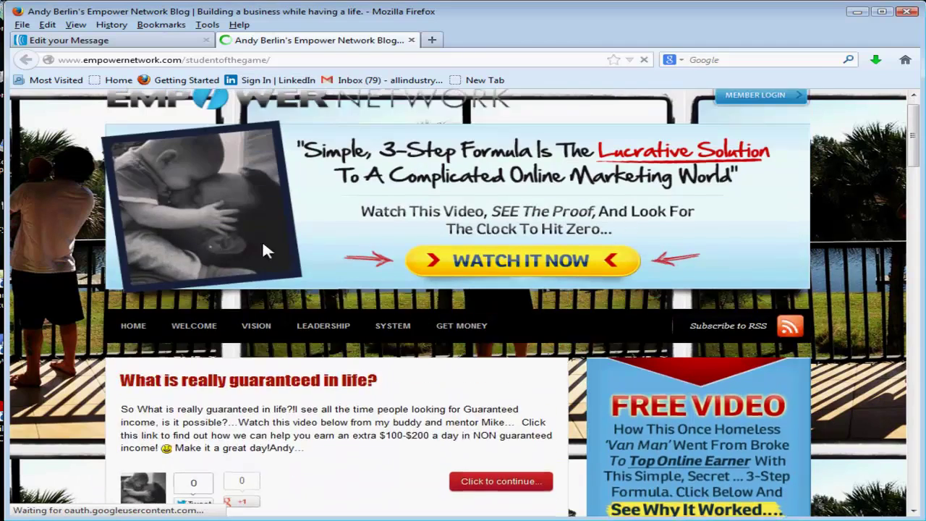
Open the blog post "What is really guaranteed in life?" and skim its content.
{"action": "left_click", "coordinate": [257, 405]}
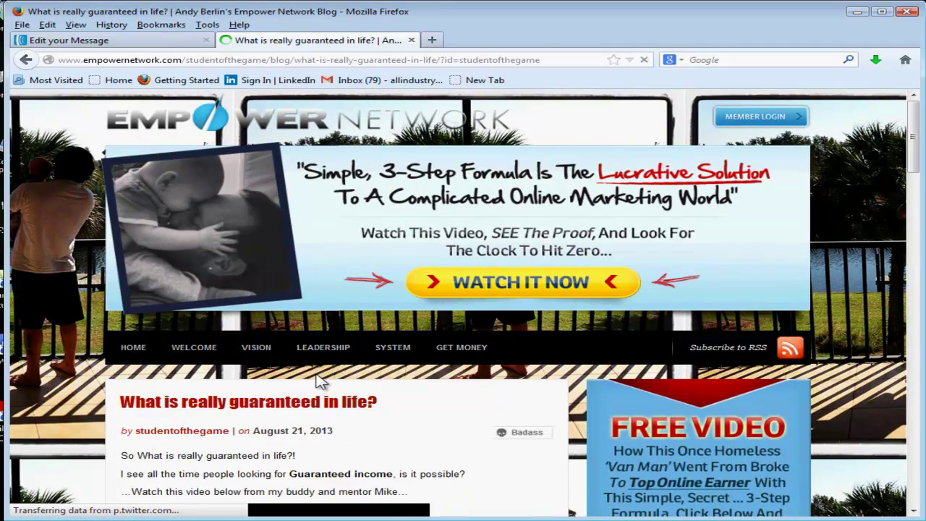
{"action": "scroll", "coordinate": [434, 398], "scroll_direction": "down", "scroll_amount": 2}
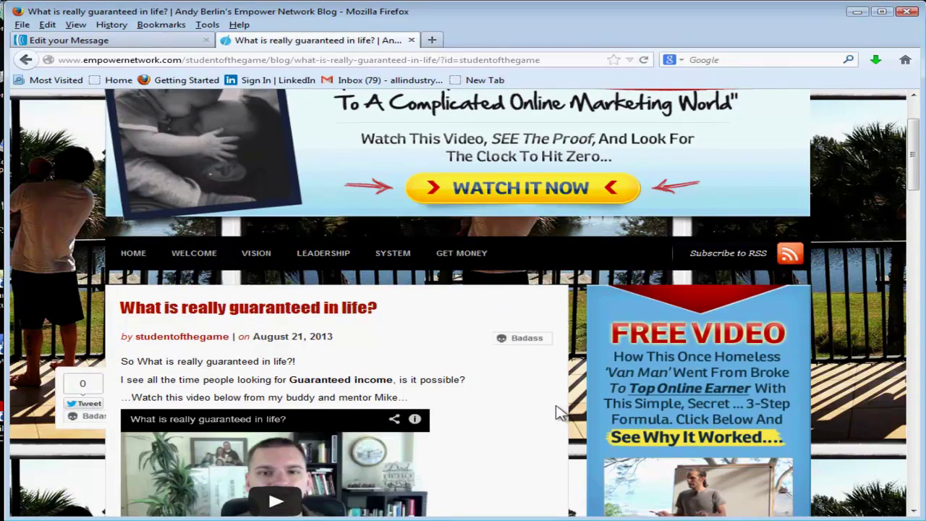
{"action": "scroll", "coordinate": [502, 399], "scroll_direction": "down", "scroll_amount": 3}
{"action": "scroll", "coordinate": [500, 401], "scroll_direction": "up", "scroll_amount": 5}
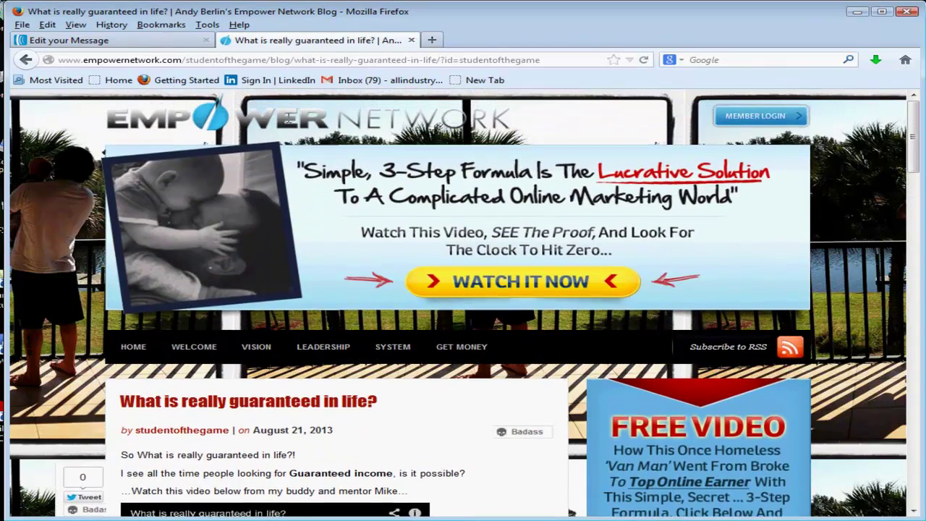
Copy the full web address of the "What is really guaranteed in life?" blog post.
{"action": "left_click", "coordinate": [286, 62]}
{"action": "right_click", "coordinate": [287, 62]}
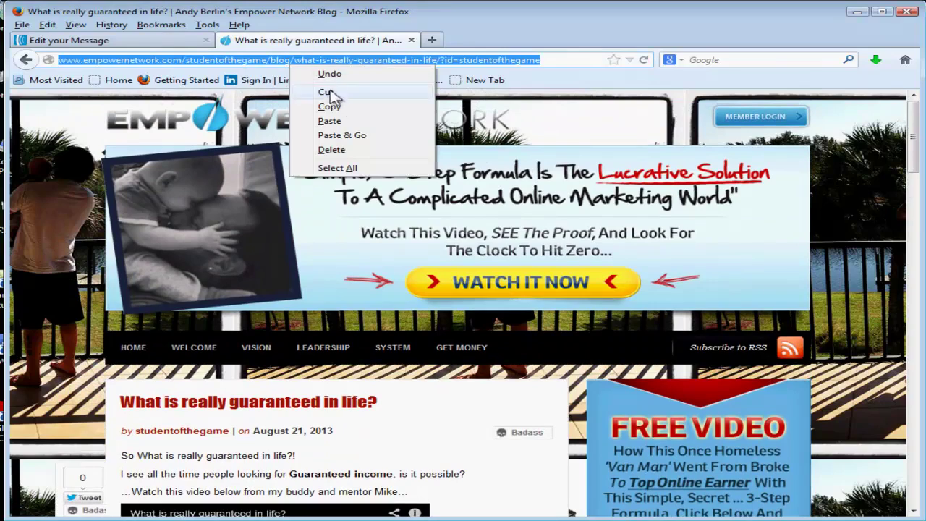
{"action": "left_click", "coordinate": [346, 110]}
{"action": "left_click", "coordinate": [159, 41]}
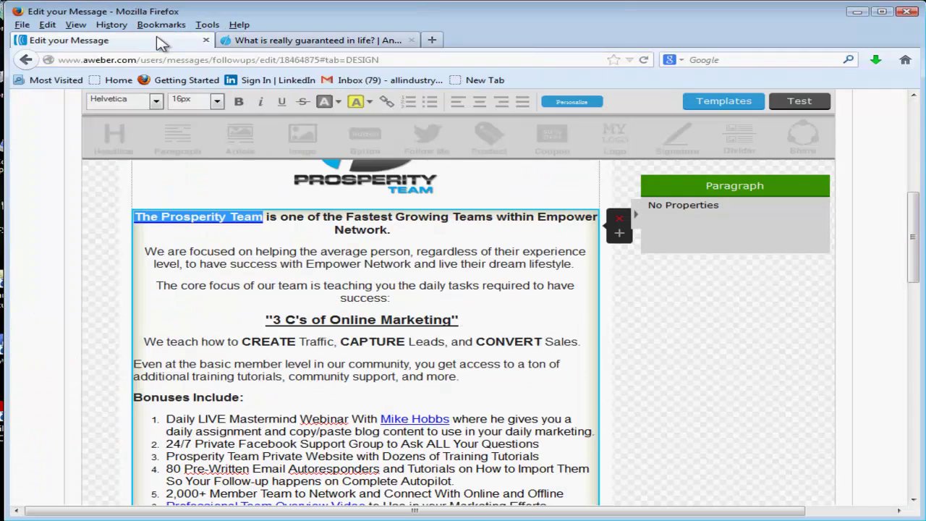
{"action": "left_click", "coordinate": [293, 41]}
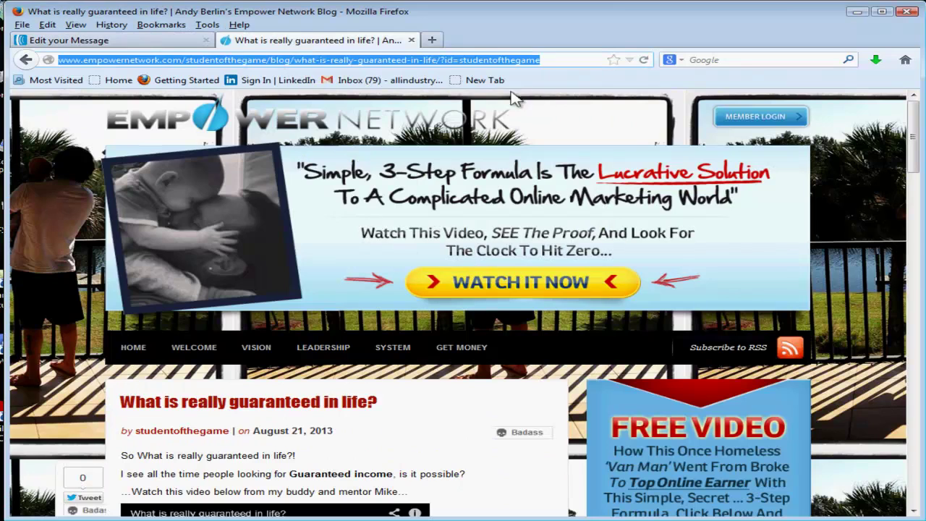
Look over the "What is really guaranteed in life?" blog post, from its banner and page navigation to the embedded video.
{"action": "scroll", "coordinate": [311, 333], "scroll_direction": "down", "scroll_amount": 3}
{"action": "scroll", "coordinate": [307, 205], "scroll_direction": "up", "scroll_amount": 3}
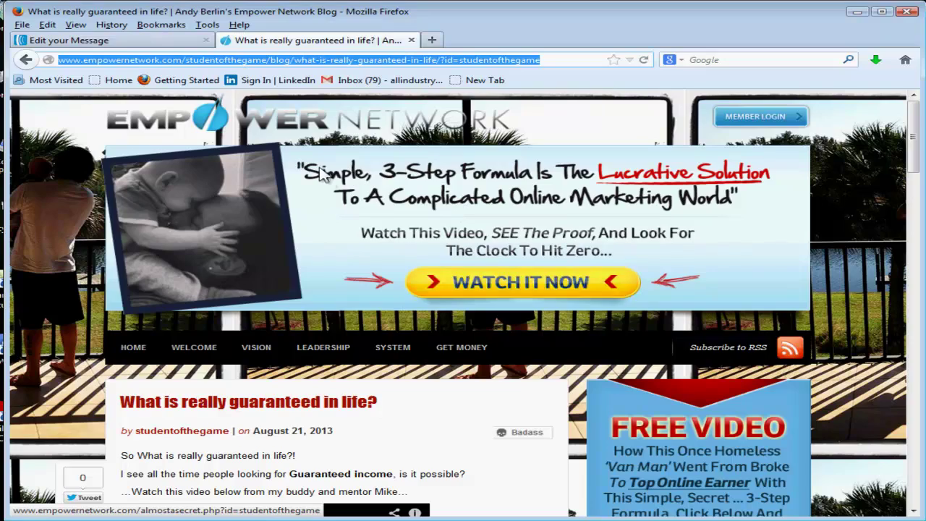
{"action": "scroll", "coordinate": [402, 260], "scroll_direction": "down", "scroll_amount": 1}
{"action": "scroll", "coordinate": [383, 289], "scroll_direction": "down", "scroll_amount": 3}
{"action": "scroll", "coordinate": [349, 273], "scroll_direction": "up", "scroll_amount": 3}
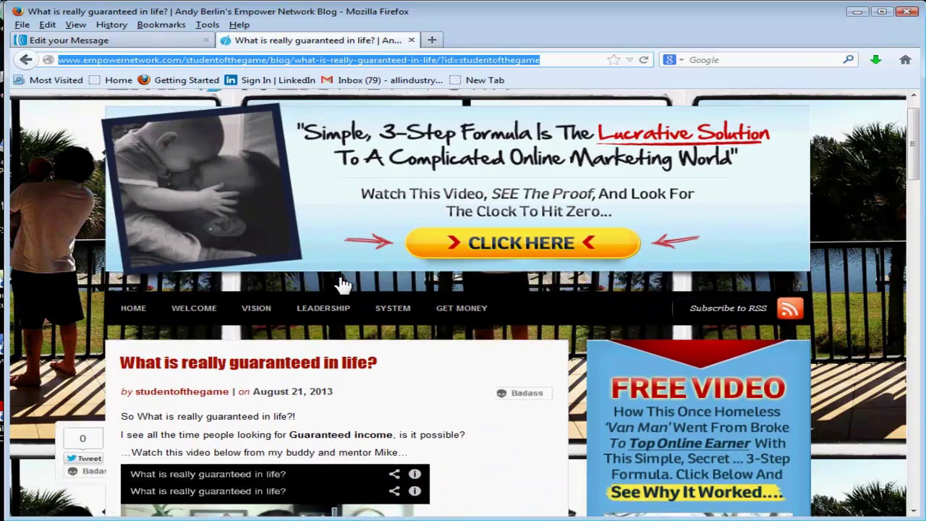
{"action": "scroll", "coordinate": [362, 295], "scroll_direction": "down", "scroll_amount": 5}
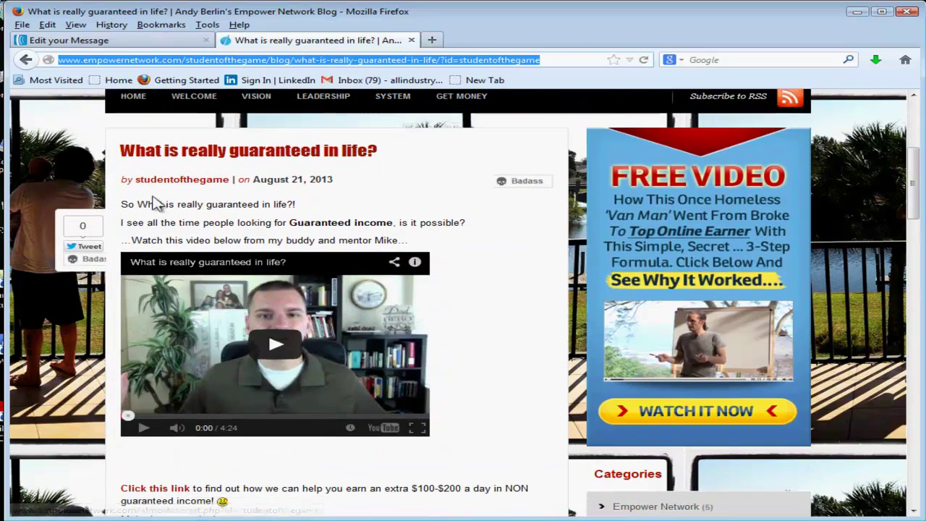
{"action": "scroll", "coordinate": [470, 222], "scroll_direction": "up", "scroll_amount": 3}
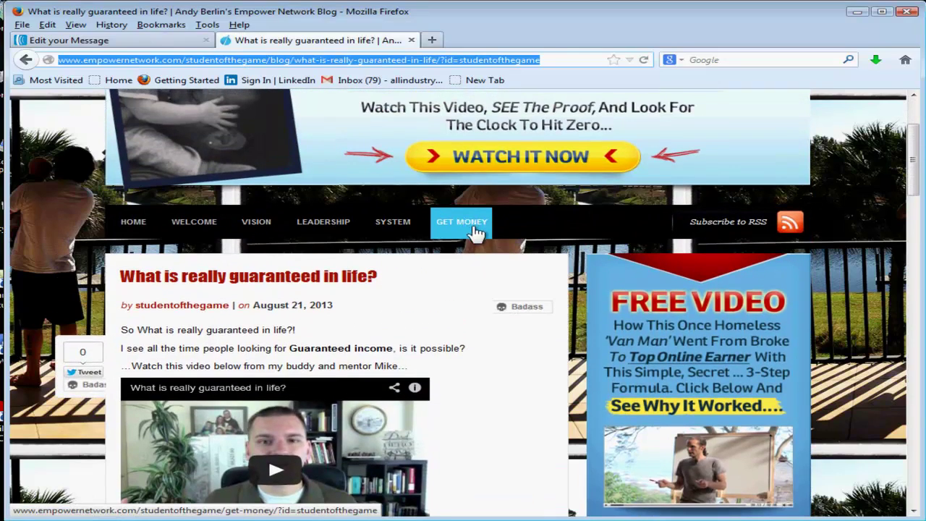
{"action": "scroll", "coordinate": [474, 226], "scroll_direction": "down", "scroll_amount": 5}
{"action": "scroll", "coordinate": [419, 178], "scroll_direction": "up", "scroll_amount": 6}
Back in the AWeber message, try to replace the URL of the linked text "The Prosperity Team" with the copied blog post address.
{"action": "left_click", "coordinate": [174, 40]}
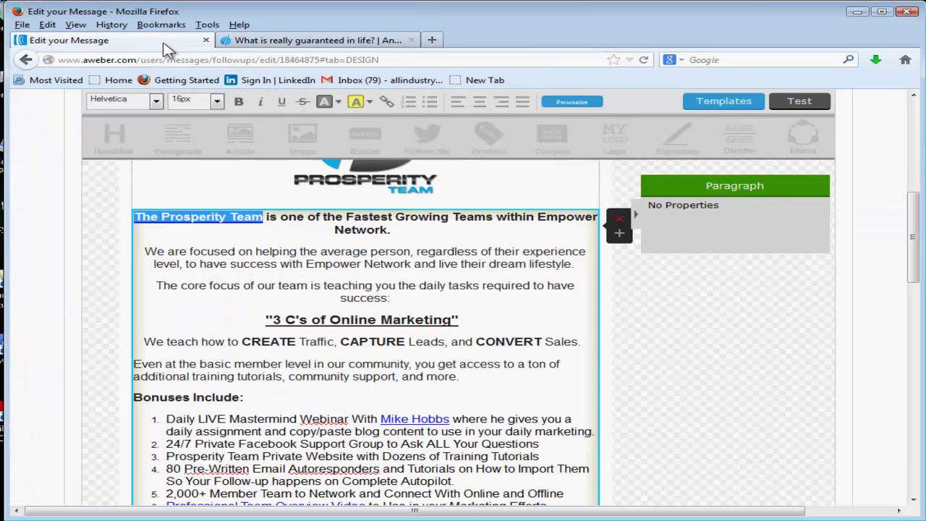
{"action": "left_click", "coordinate": [213, 250]}
{"action": "left_click_drag", "start_coordinate": [262, 219], "coordinate": [135, 227]}
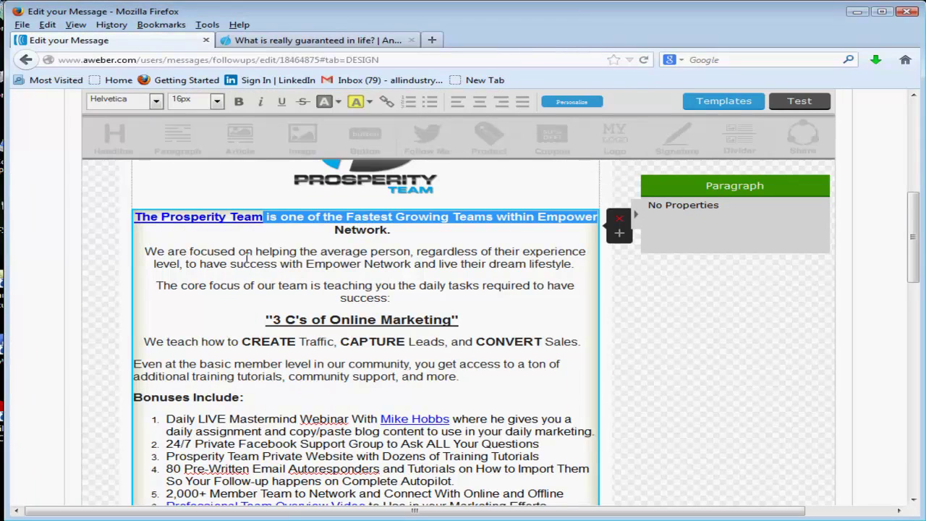
{"action": "left_click_drag", "start_coordinate": [246, 259], "coordinate": [138, 218]}
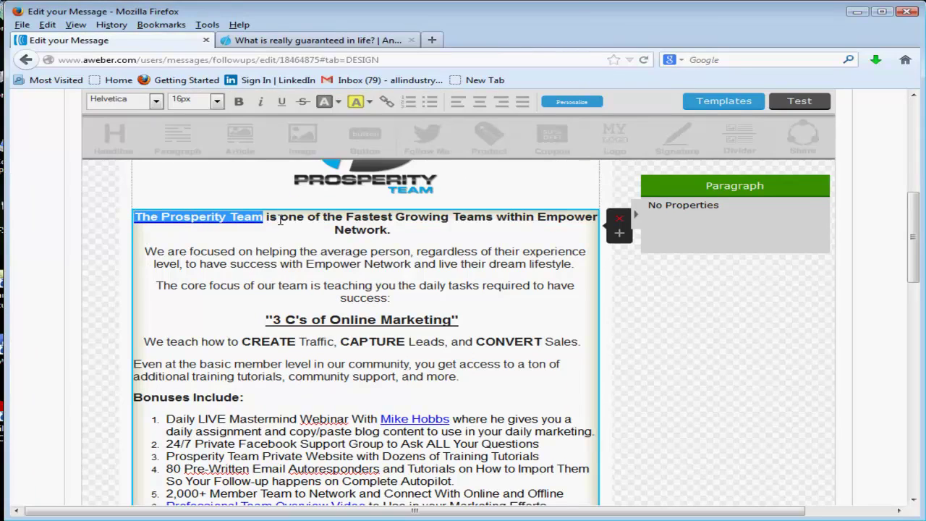
{"action": "left_click", "coordinate": [388, 107]}
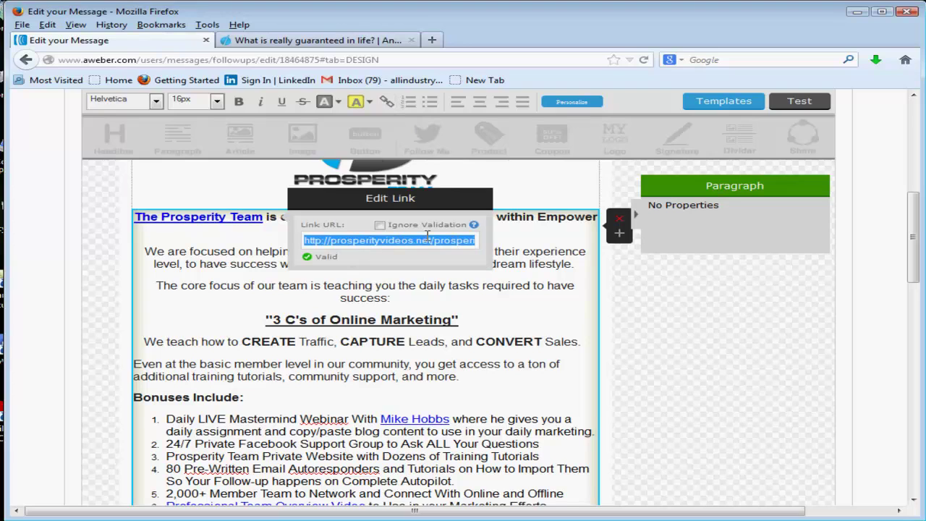
{"action": "right_click", "coordinate": [421, 243]}
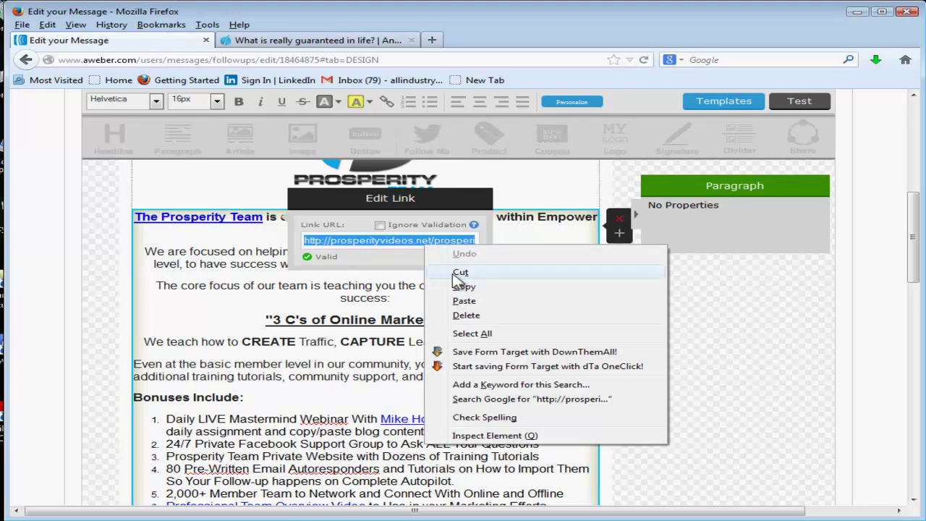
{"action": "left_click", "coordinate": [477, 299]}
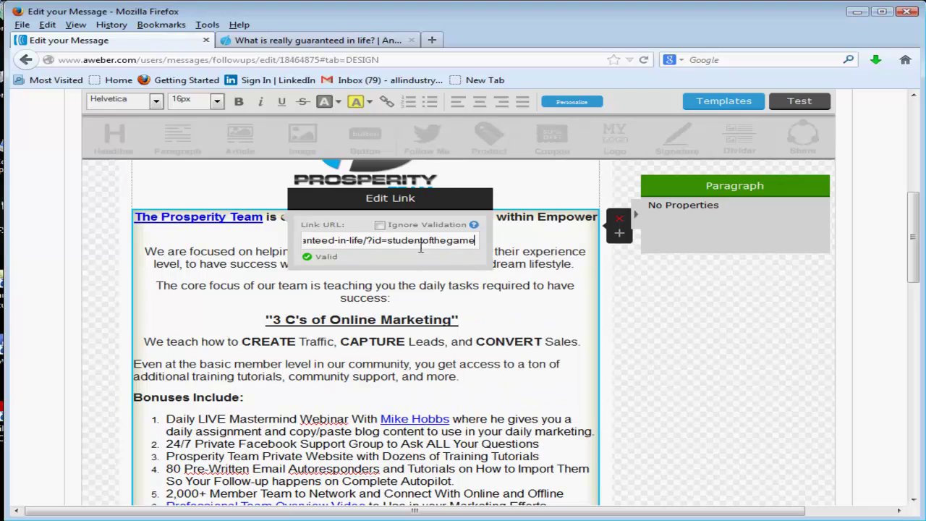
{"action": "left_click", "coordinate": [408, 286]}
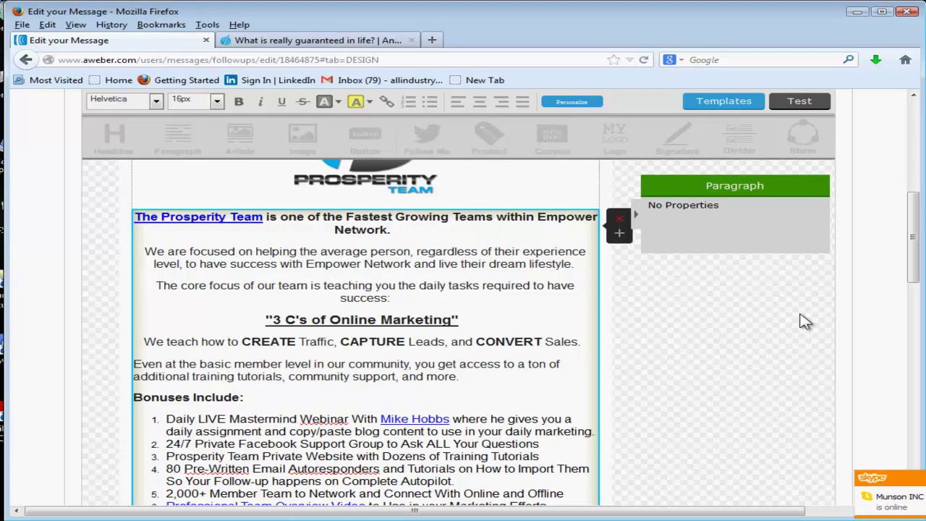
Look through the message body, examining the opening paragraph and the links in the bonuses list.
{"action": "scroll", "coordinate": [805, 322], "scroll_direction": "down", "scroll_amount": 4}
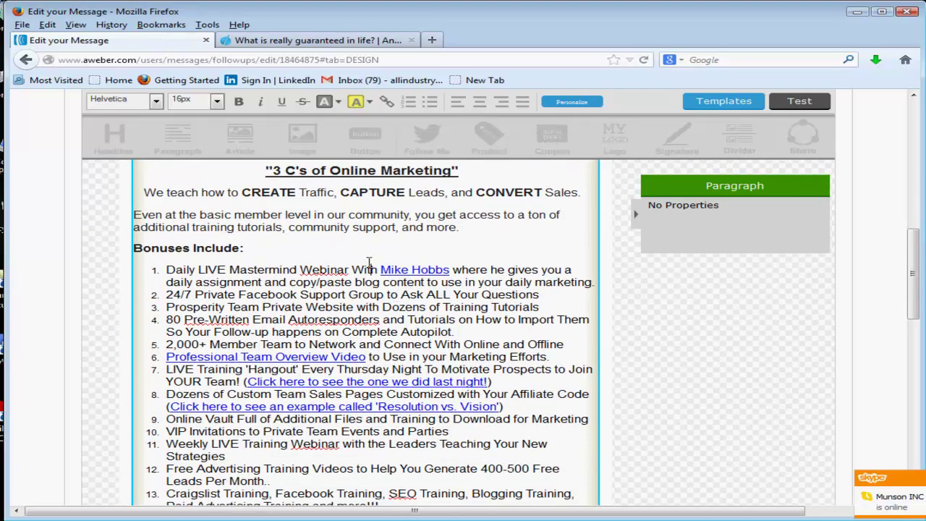
{"action": "left_click_drag", "start_coordinate": [370, 269], "coordinate": [468, 275]}
{"action": "left_click", "coordinate": [447, 287]}
{"action": "left_click_drag", "start_coordinate": [189, 230], "coordinate": [227, 293]}
{"action": "left_click", "coordinate": [227, 294]}
{"action": "scroll", "coordinate": [227, 294], "scroll_direction": "up", "scroll_amount": 6}
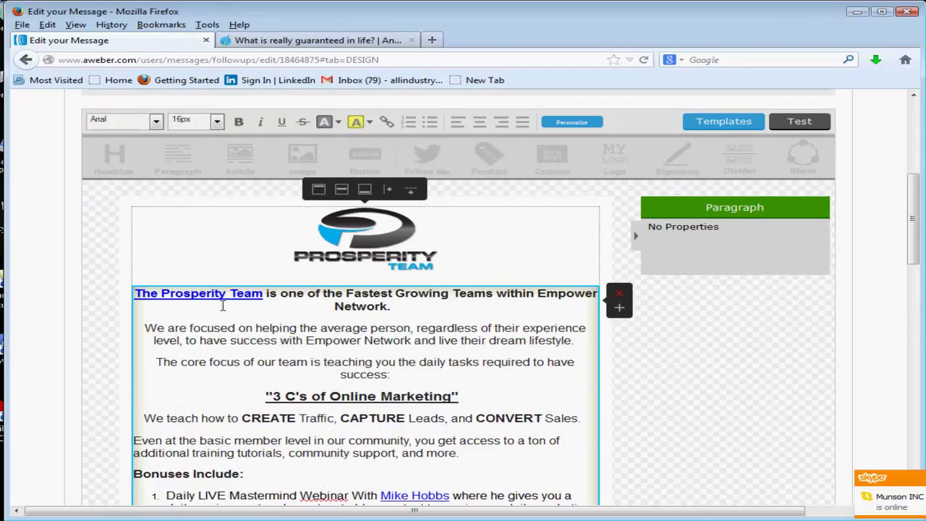
{"action": "left_click_drag", "start_coordinate": [213, 328], "coordinate": [253, 378]}
{"action": "scroll", "coordinate": [254, 377], "scroll_direction": "down", "scroll_amount": 15}
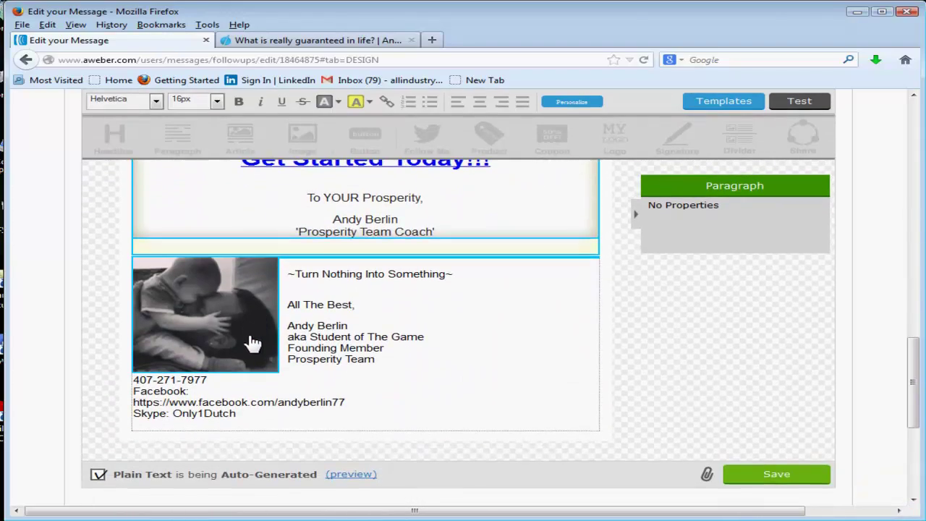
Examine the message's signature block, highlighting the Skype name and the phone number.
{"action": "left_click", "coordinate": [229, 315]}
{"action": "left_click", "coordinate": [394, 322]}
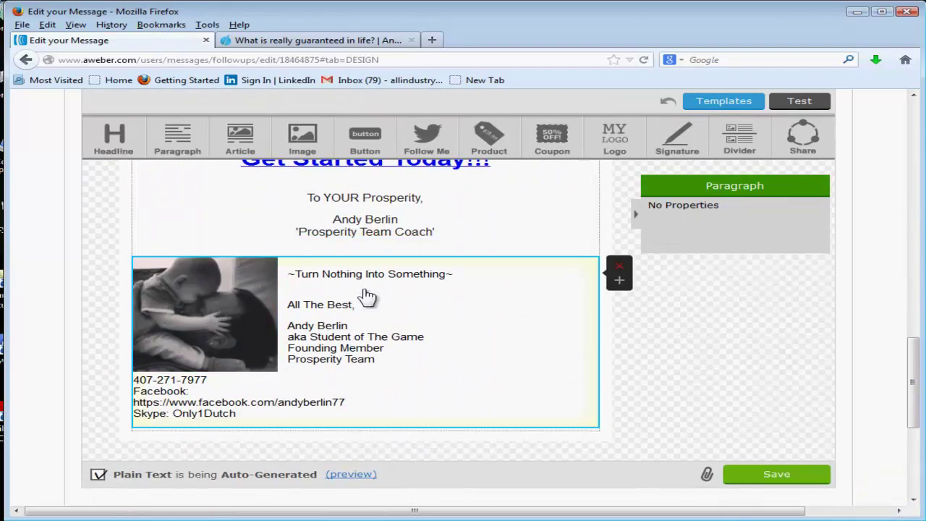
{"action": "left_click", "coordinate": [345, 322]}
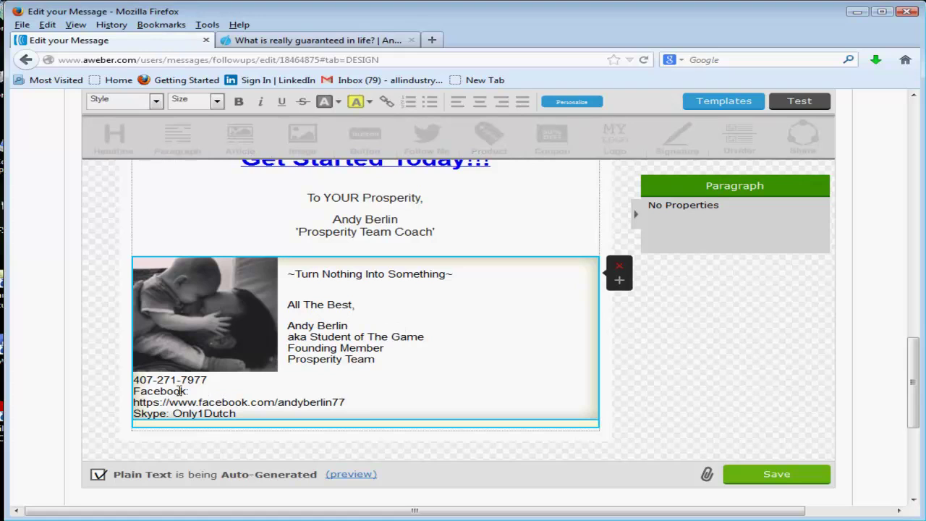
{"action": "left_click_drag", "start_coordinate": [226, 410], "coordinate": [172, 413]}
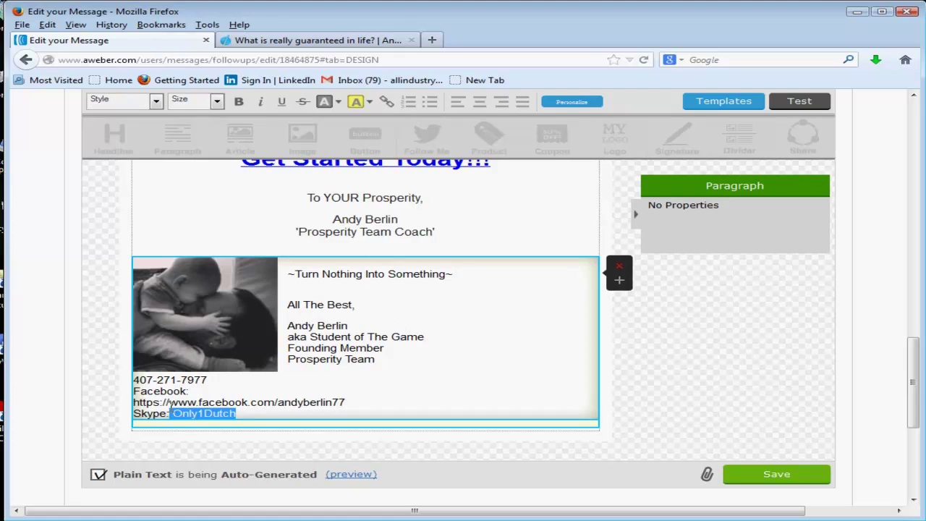
{"action": "left_click_drag", "start_coordinate": [133, 379], "coordinate": [285, 373]}
Review the whole message, checking the "Get Started Today!!!" link, the bonuses list and the "The Prosperity Team" link.
{"action": "scroll", "coordinate": [416, 345], "scroll_direction": "up", "scroll_amount": 3}
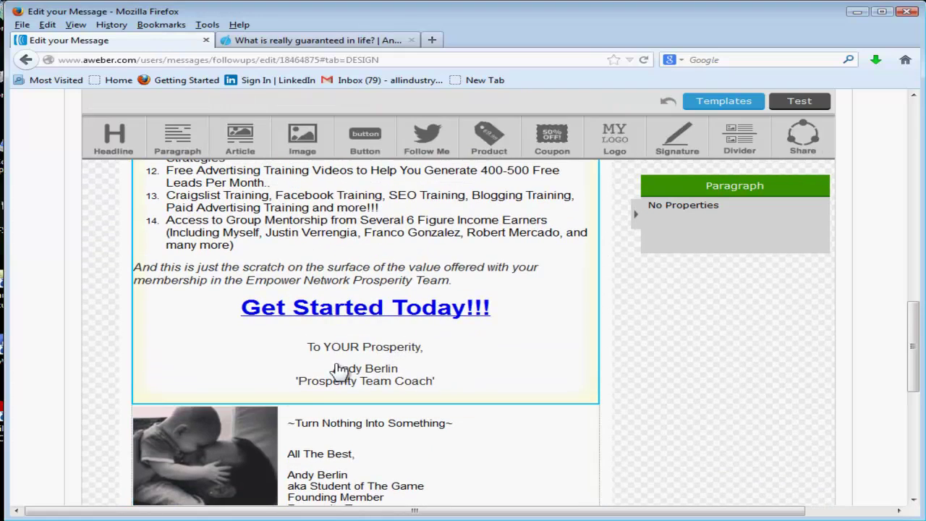
{"action": "mouse_move", "coordinate": [428, 355]}
{"action": "left_mouse_down"}
{"action": "mouse_move", "coordinate": [362, 375]}
{"action": "mouse_move", "coordinate": [383, 408]}
{"action": "left_mouse_up"}
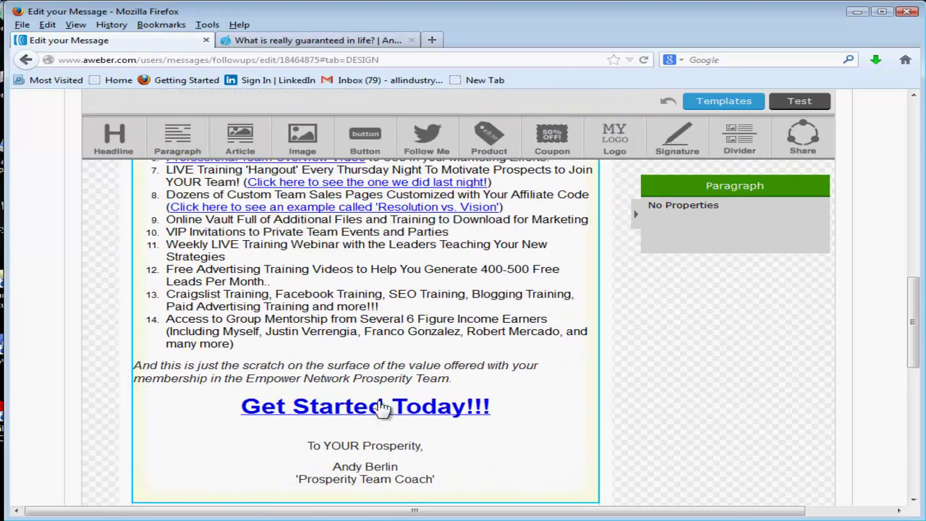
{"action": "scroll", "coordinate": [383, 407], "scroll_direction": "down", "scroll_amount": 2}
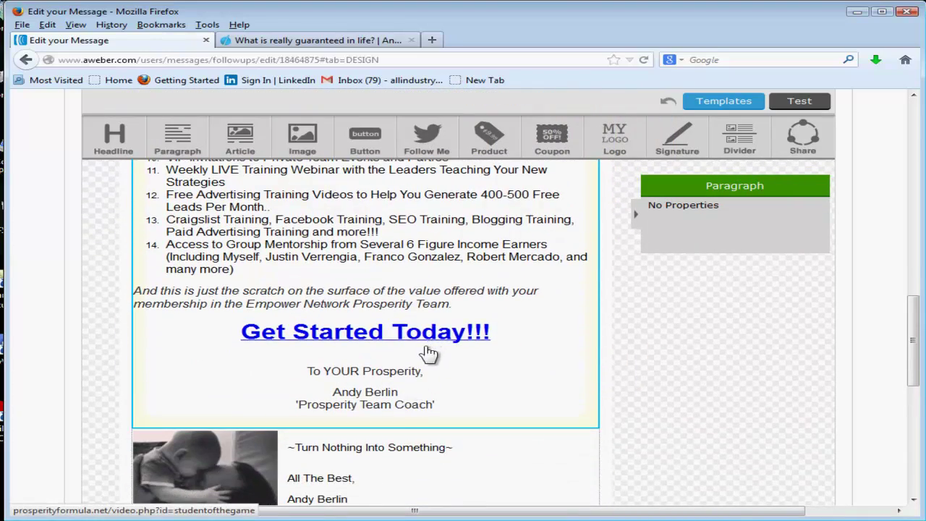
{"action": "scroll", "coordinate": [449, 336], "scroll_direction": "up", "scroll_amount": 3}
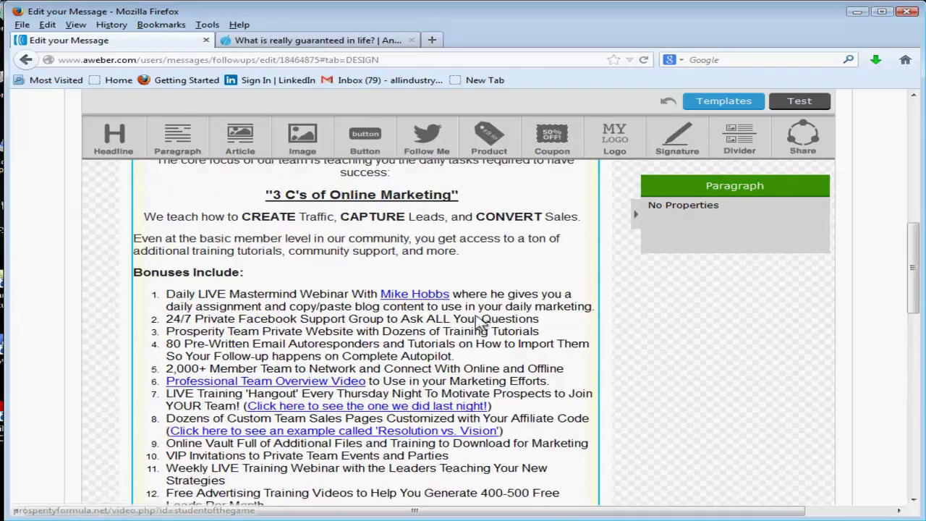
{"action": "scroll", "coordinate": [535, 333], "scroll_direction": "down", "scroll_amount": 3}
{"action": "scroll", "coordinate": [626, 330], "scroll_direction": "up", "scroll_amount": 4}
{"action": "scroll", "coordinate": [627, 331], "scroll_direction": "down", "scroll_amount": 10}
{"action": "scroll", "coordinate": [626, 330], "scroll_direction": "down", "scroll_amount": 1}
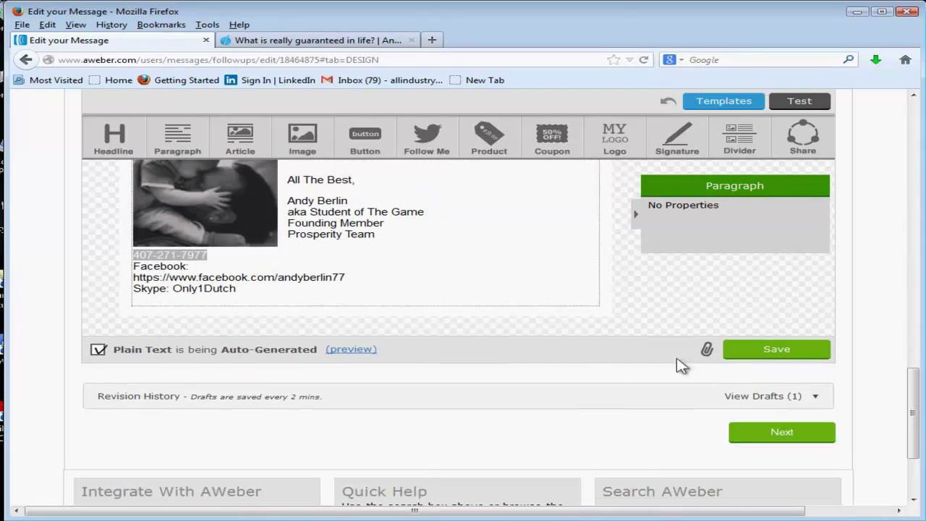
{"action": "scroll", "coordinate": [226, 201], "scroll_direction": "up", "scroll_amount": 10}
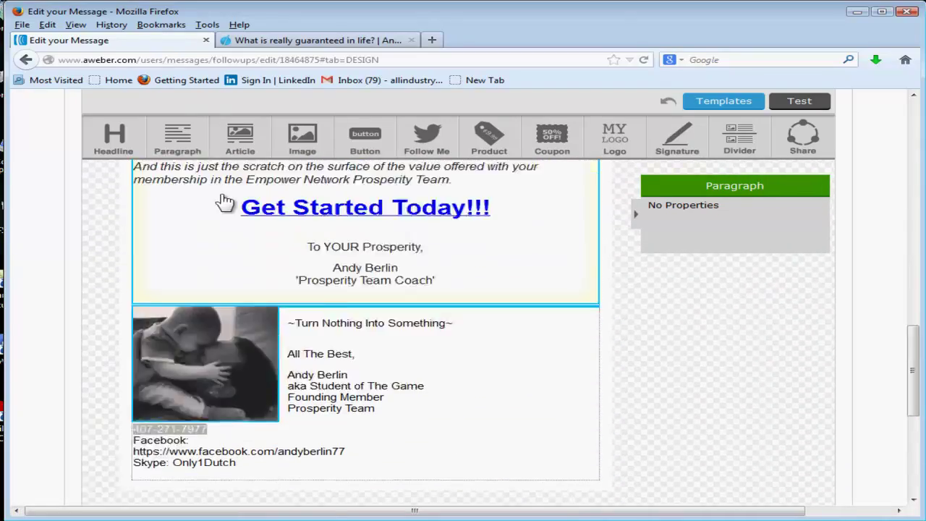
{"action": "scroll", "coordinate": [226, 201], "scroll_direction": "up", "scroll_amount": 5}
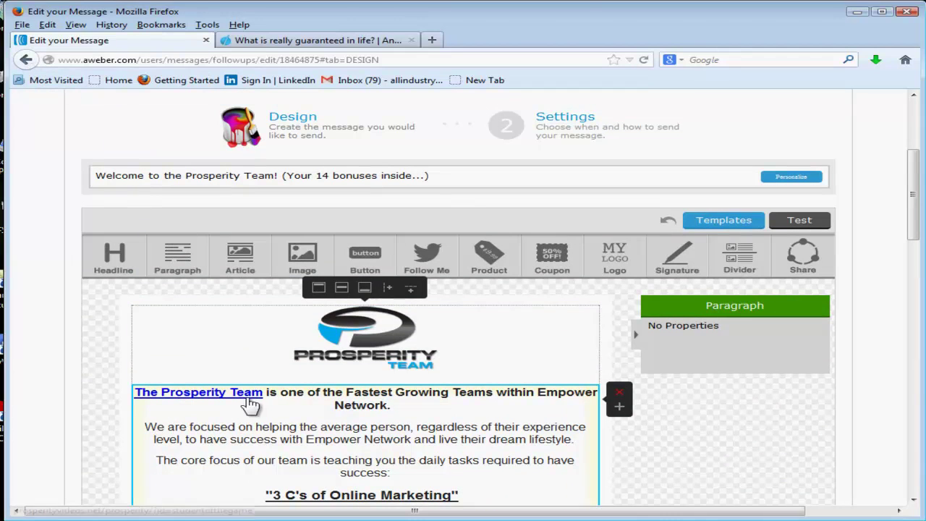
{"action": "scroll", "coordinate": [243, 397], "scroll_direction": "down", "scroll_amount": 2}
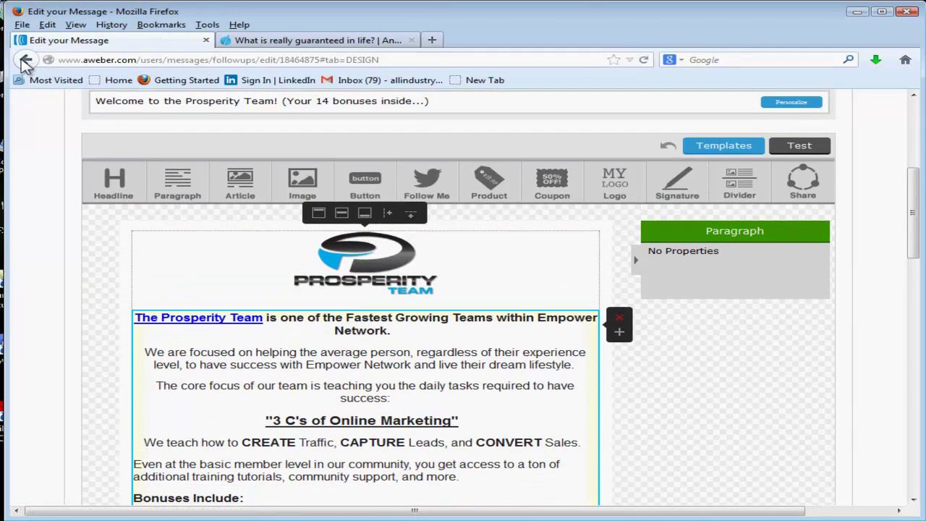
Leave the message editor and return to the Follow Up Series overview of the aprosperousteam list.
{"action": "left_click", "coordinate": [25, 61]}
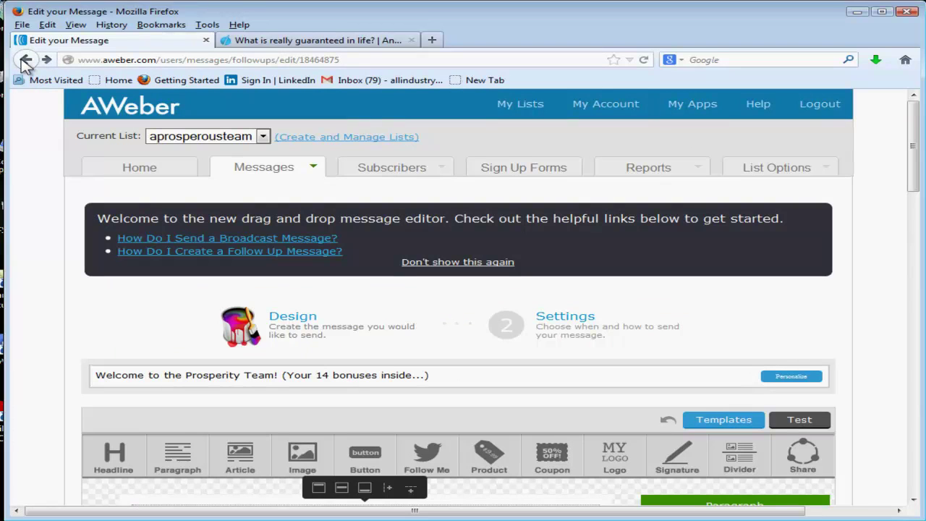
{"action": "left_click", "coordinate": [26, 62]}
{"action": "left_click", "coordinate": [434, 281]}
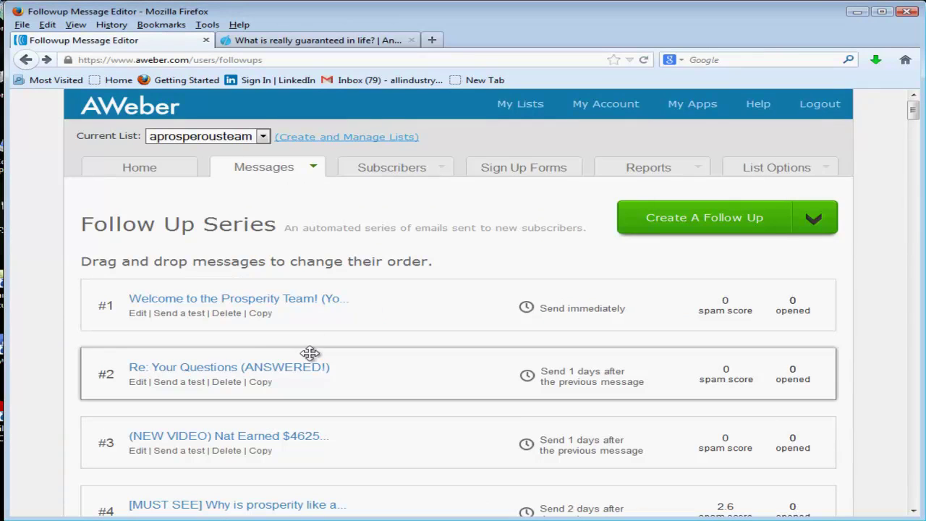
Browse the follow-up series from the first message downward, examining the subjects and send intervals.
{"action": "scroll", "coordinate": [310, 353], "scroll_direction": "down", "scroll_amount": 4}
{"action": "scroll", "coordinate": [325, 354], "scroll_direction": "down", "scroll_amount": 2}
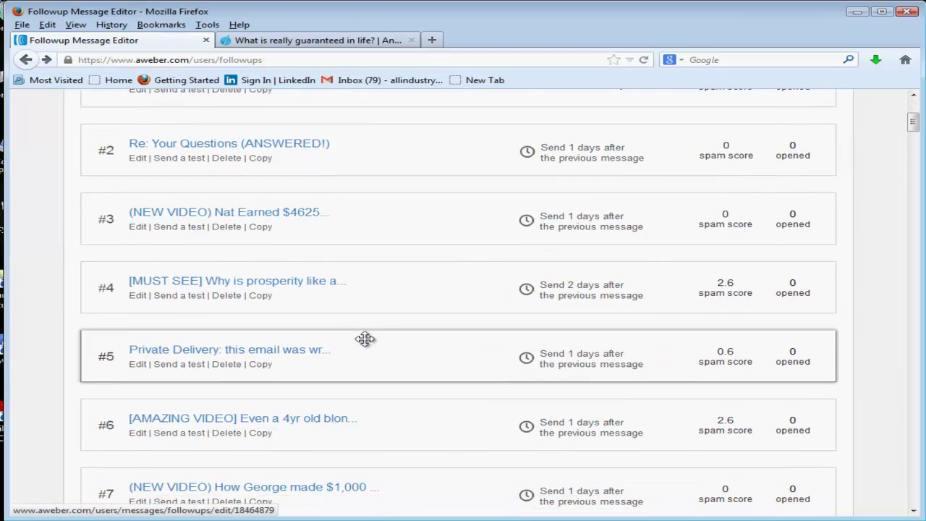
{"action": "scroll", "coordinate": [373, 338], "scroll_direction": "up", "scroll_amount": 5}
{"action": "scroll", "coordinate": [377, 338], "scroll_direction": "down", "scroll_amount": 20}
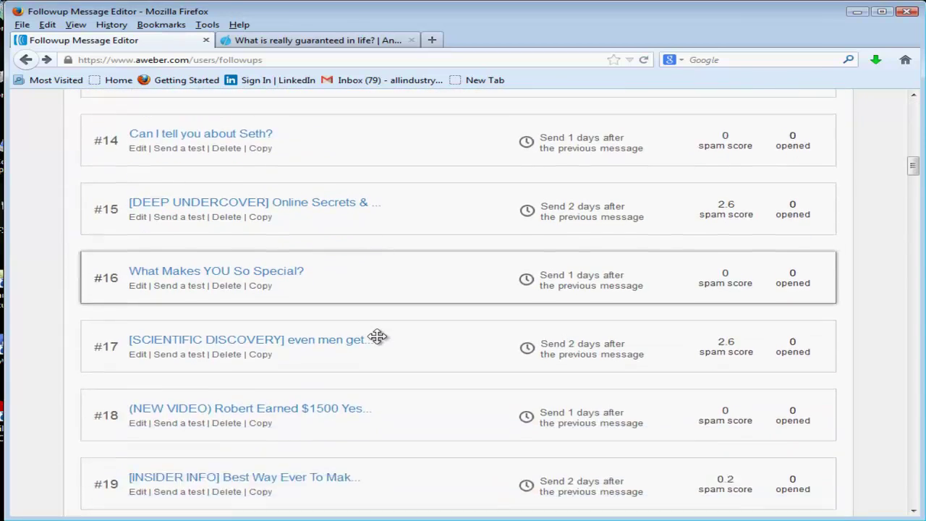
{"action": "scroll", "coordinate": [377, 337], "scroll_direction": "down", "scroll_amount": 1}
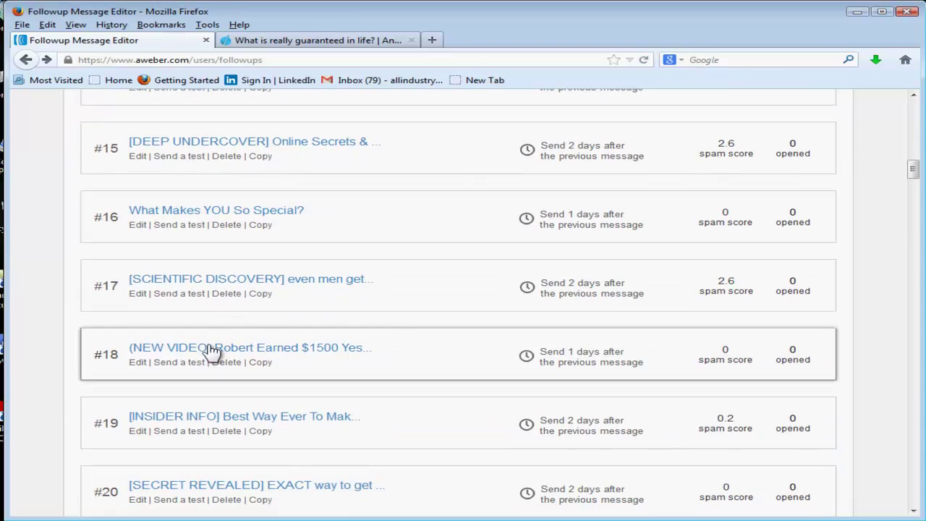
{"action": "scroll", "coordinate": [430, 358], "scroll_direction": "down", "scroll_amount": 3}
{"action": "scroll", "coordinate": [421, 364], "scroll_direction": "down", "scroll_amount": 20}
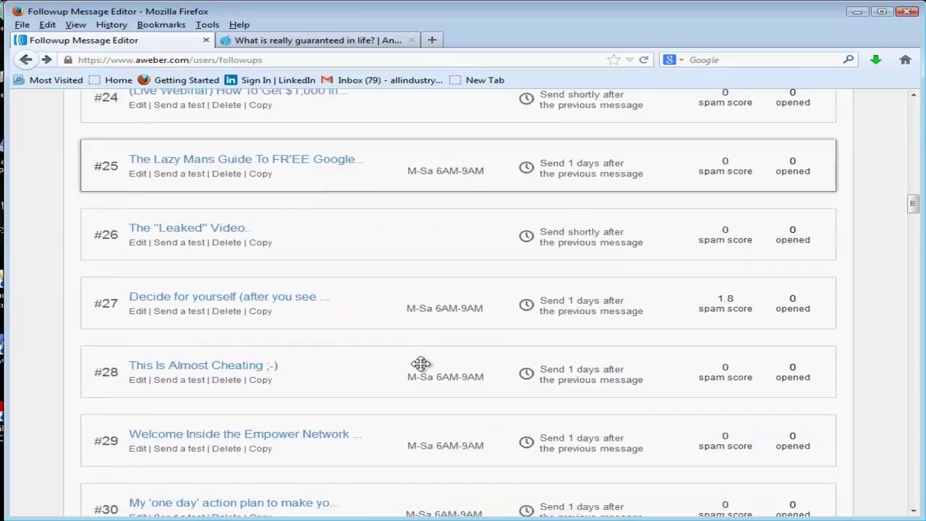
Move the message "$260,858.20 In 4 Days?" up to position #36 in the follow-up series.
{"action": "scroll", "coordinate": [264, 358], "scroll_direction": "down", "scroll_amount": 14}
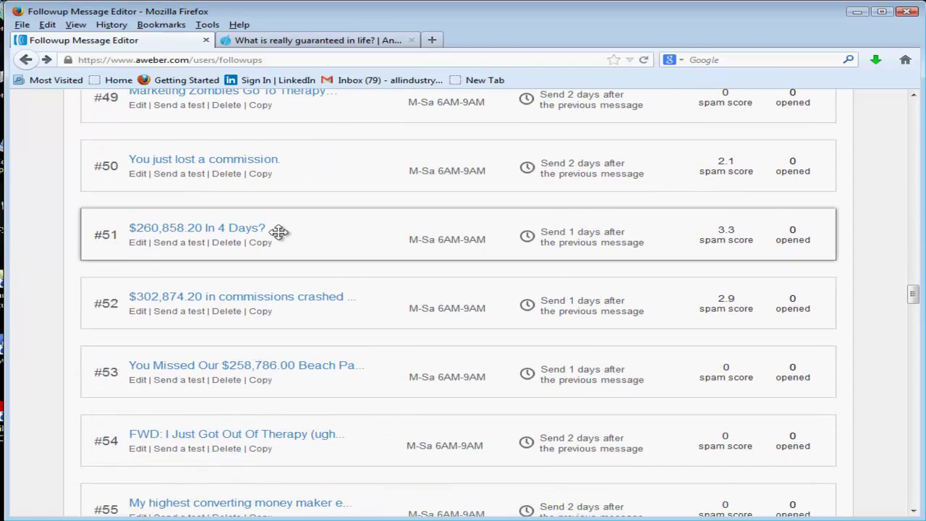
{"action": "left_click_drag", "start_coordinate": [322, 233], "coordinate": [306, 260]}
{"action": "scroll", "coordinate": [321, 230], "scroll_direction": "up", "scroll_amount": 9}
{"action": "scroll", "coordinate": [324, 238], "scroll_direction": "up", "scroll_amount": 6}
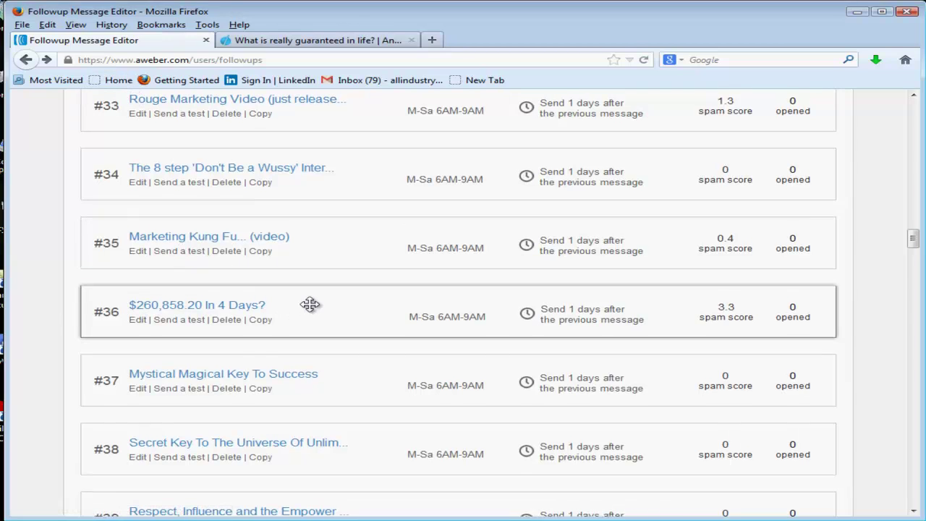
Create a new follow-up message in the HTML editor.
{"action": "scroll", "coordinate": [310, 304], "scroll_direction": "up", "scroll_amount": 15}
{"action": "scroll", "coordinate": [311, 308], "scroll_direction": "up", "scroll_amount": 20}
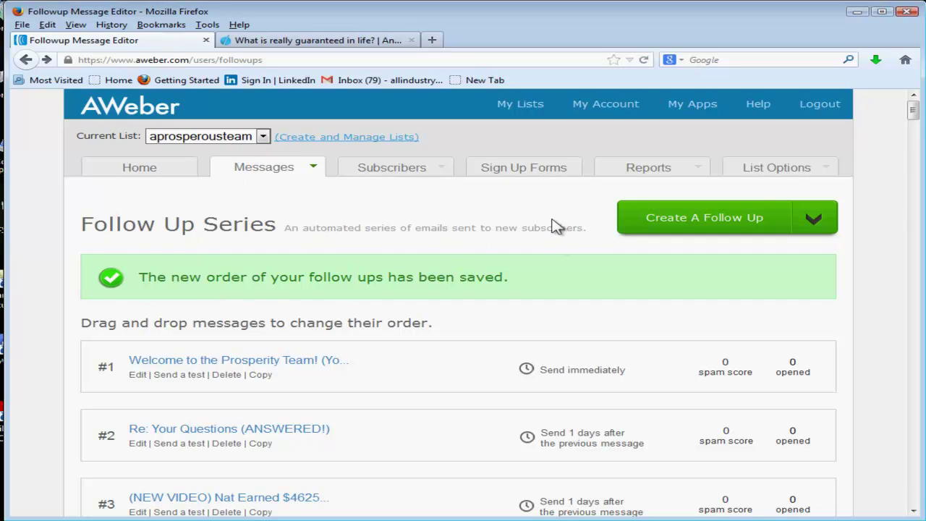
{"action": "left_click", "coordinate": [712, 225]}
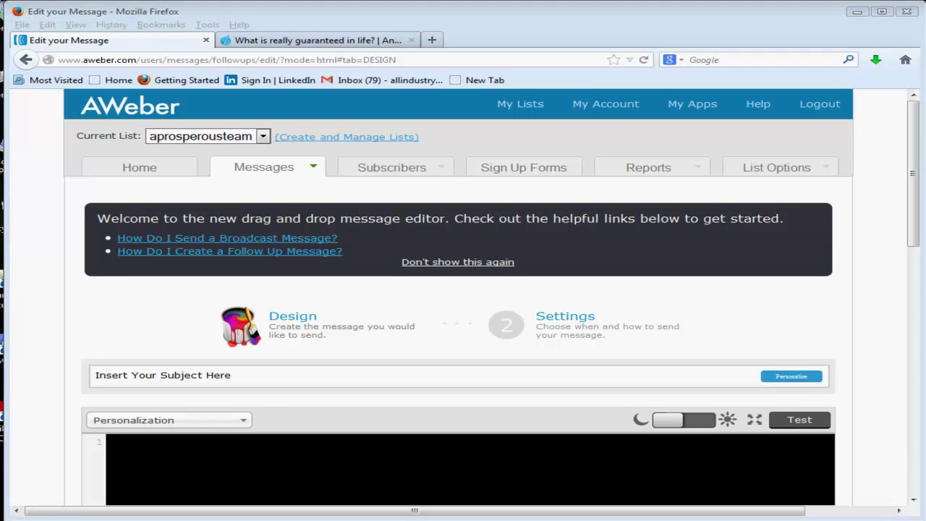
Switch to the Gmail window and read through the email "It might duplicate, but it sure sucks balls".
{"action": "left_click_drag", "start_coordinate": [925, 22], "coordinate": [746, 65]}
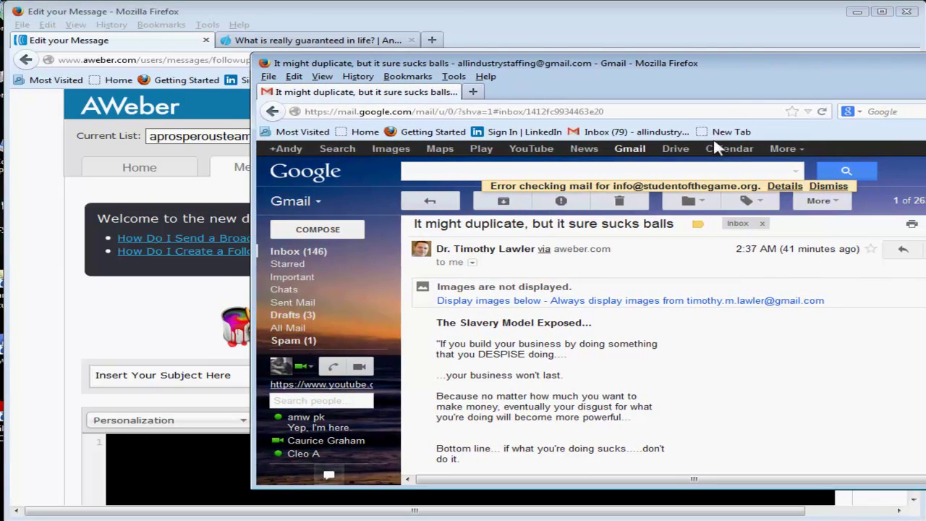
{"action": "scroll", "coordinate": [657, 379], "scroll_direction": "down", "scroll_amount": 10}
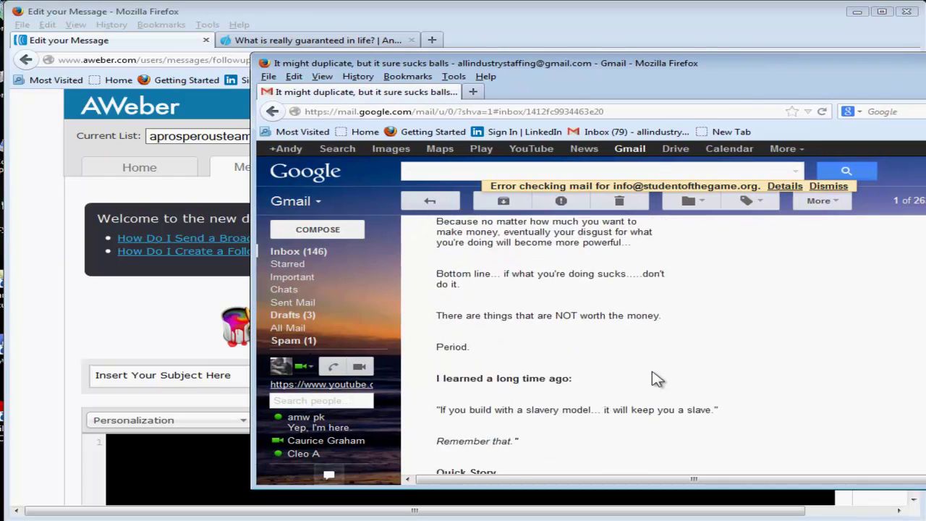
{"action": "scroll", "coordinate": [657, 380], "scroll_direction": "down", "scroll_amount": 10}
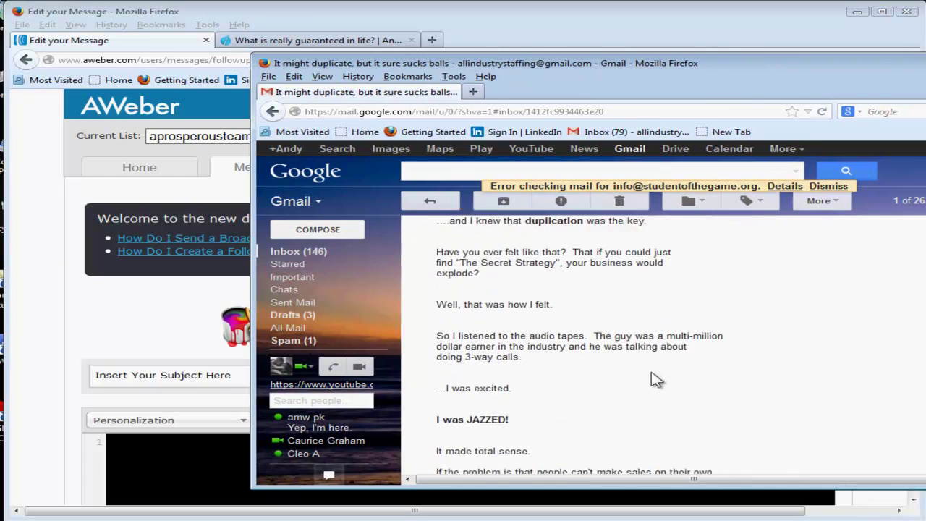
{"action": "scroll", "coordinate": [657, 379], "scroll_direction": "up", "scroll_amount": 10}
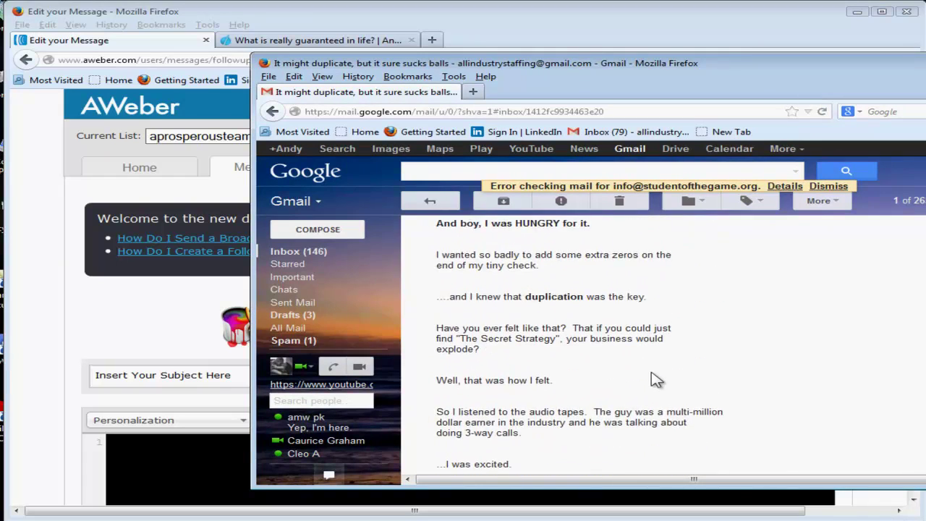
{"action": "scroll", "coordinate": [657, 379], "scroll_direction": "up", "scroll_amount": 8}
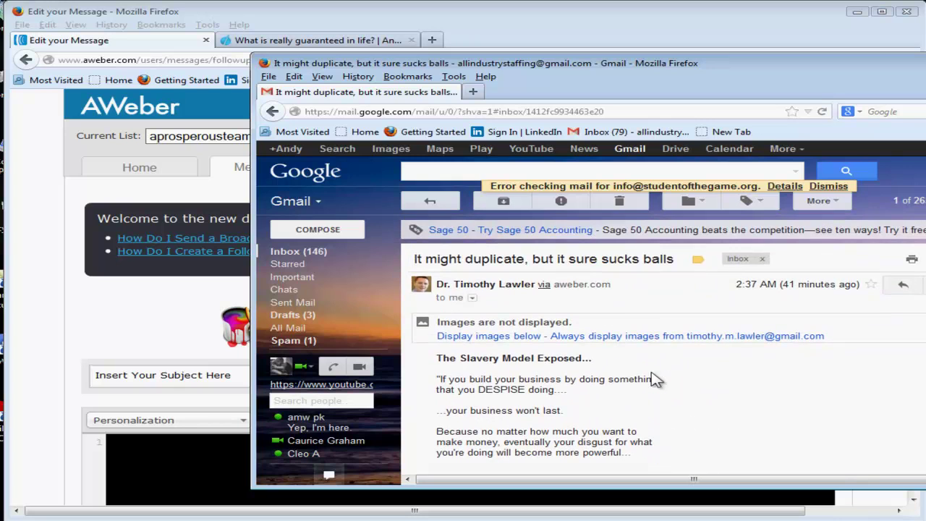
{"action": "key", "text": "alt+Tab"}
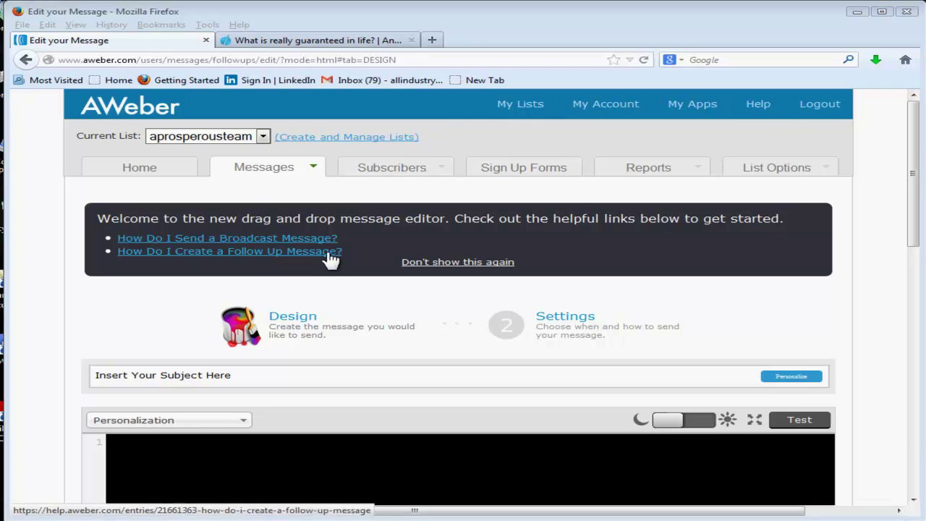
Enter "It might duplicate, but it sure sucks balls" as the subject of the new HTML follow-up message.
{"action": "left_click", "coordinate": [60, 374]}
{"action": "scroll", "coordinate": [57, 373], "scroll_direction": "down", "scroll_amount": 2}
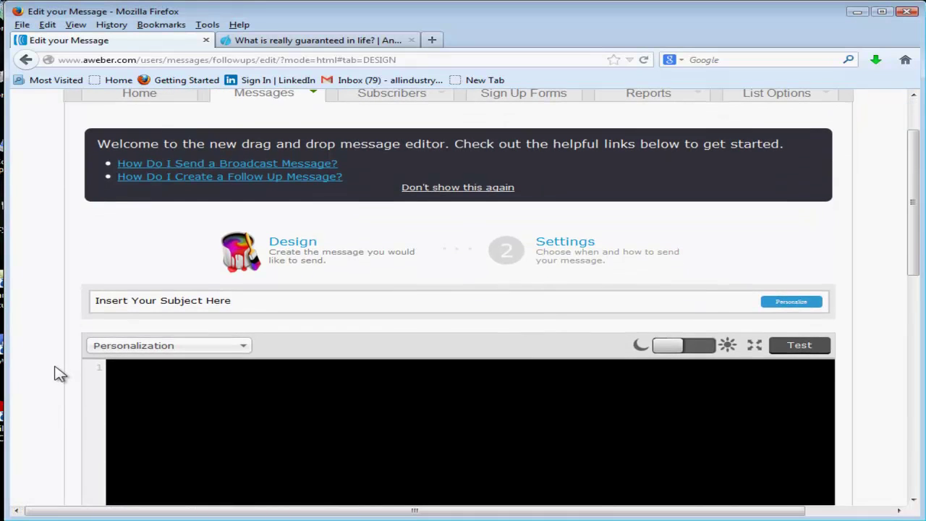
{"action": "left_click", "coordinate": [195, 301]}
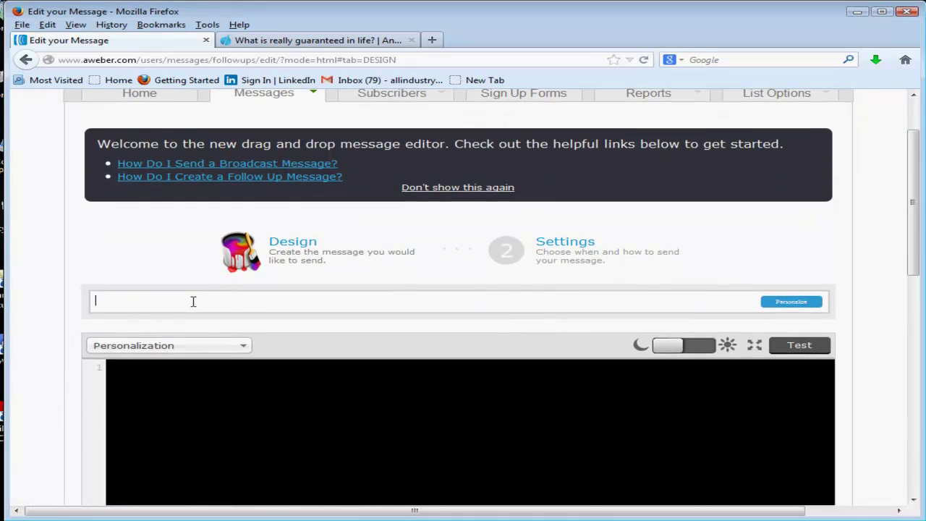
{"action": "type", "text": "It might duplicate but it sure sucks balls"}
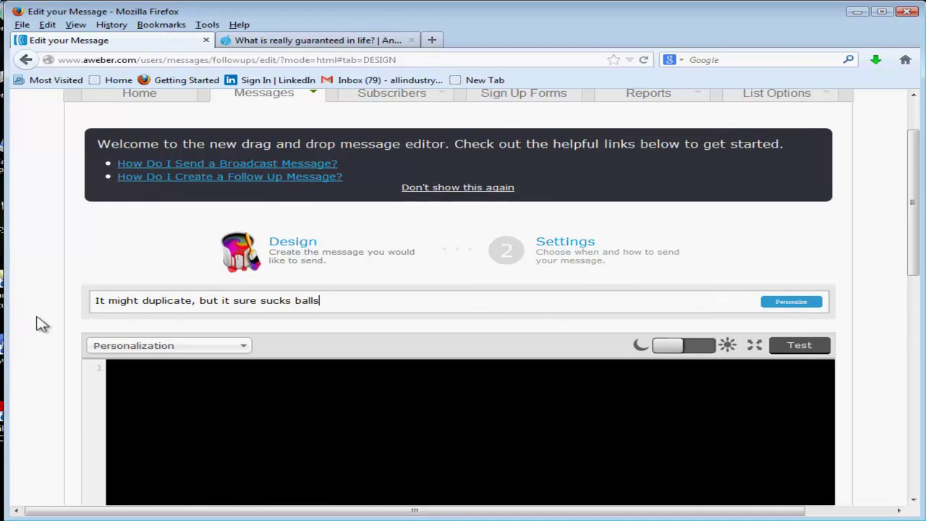
Switch the HTML code editor to its light background and check the personalization options for the message body and subject.
{"action": "scroll", "coordinate": [66, 335], "scroll_direction": "down", "scroll_amount": 2}
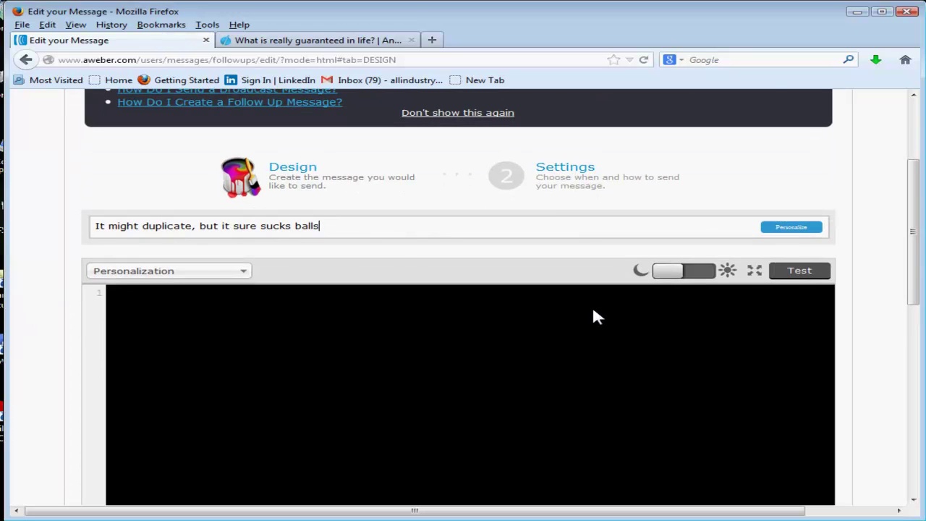
{"action": "scroll", "coordinate": [214, 330], "scroll_direction": "down", "scroll_amount": 4}
{"action": "left_click", "coordinate": [217, 312]}
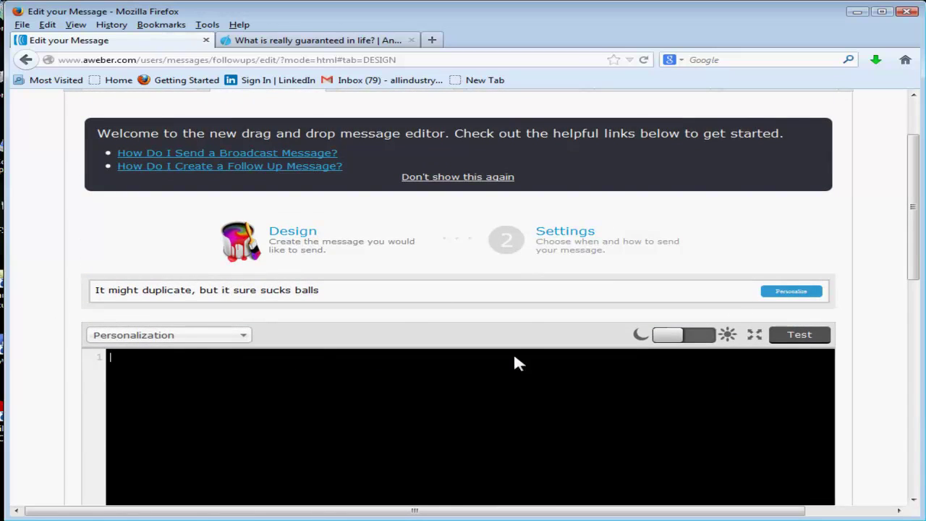
{"action": "scroll", "coordinate": [500, 364], "scroll_direction": "down", "scroll_amount": 5}
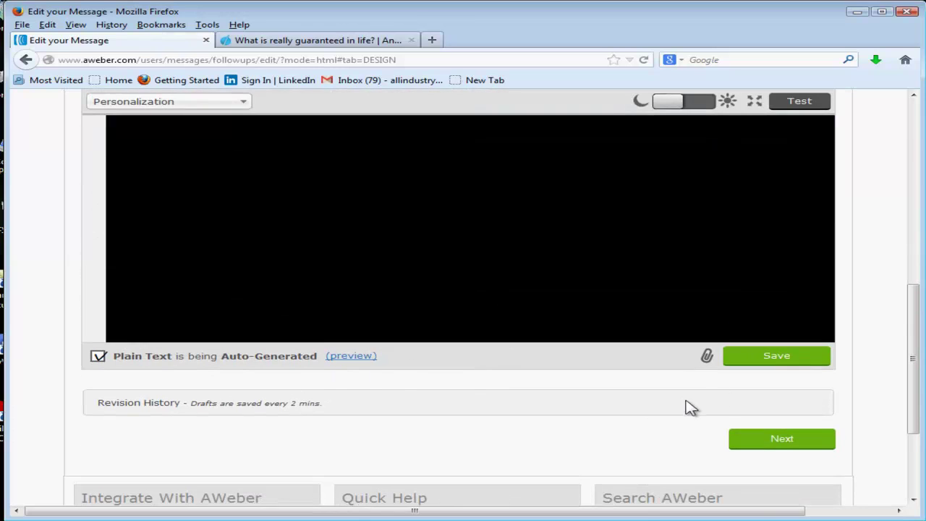
{"action": "scroll", "coordinate": [457, 376], "scroll_direction": "up", "scroll_amount": 4}
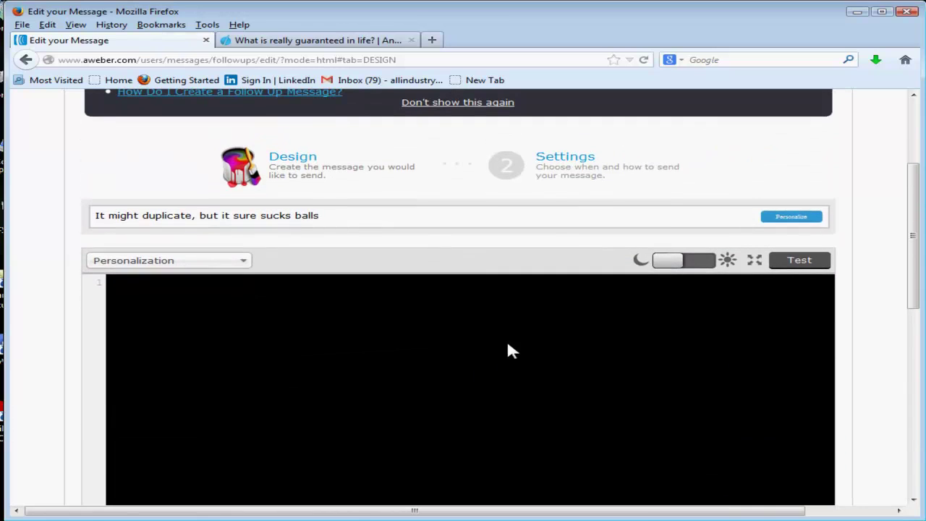
{"action": "left_click", "coordinate": [695, 264]}
{"action": "scroll", "coordinate": [533, 345], "scroll_direction": "down", "scroll_amount": 2}
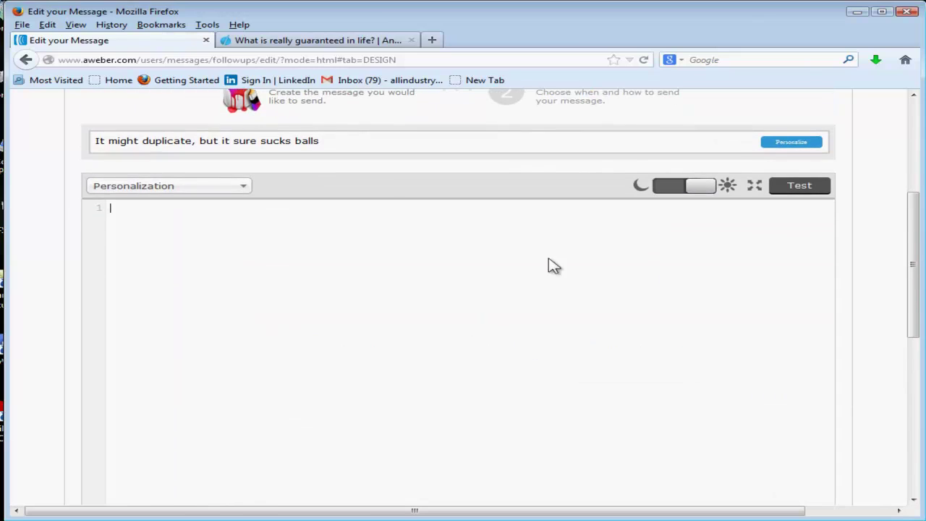
{"action": "left_click", "coordinate": [217, 187]}
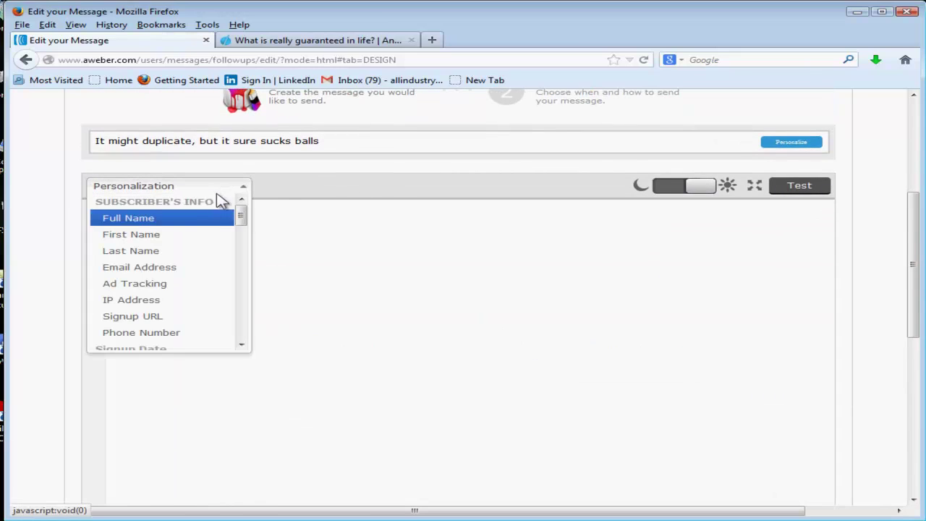
{"action": "scroll", "coordinate": [399, 240], "scroll_direction": "up", "scroll_amount": 6}
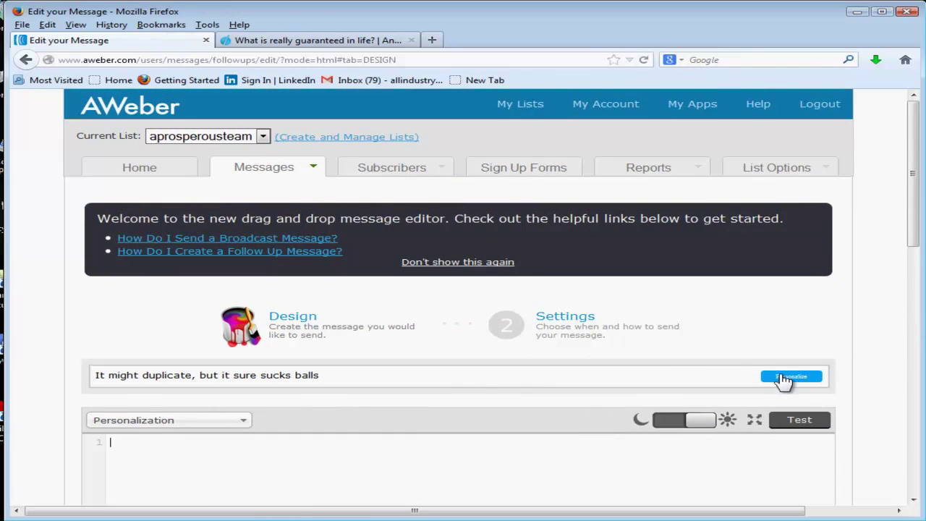
{"action": "left_click", "coordinate": [784, 381]}
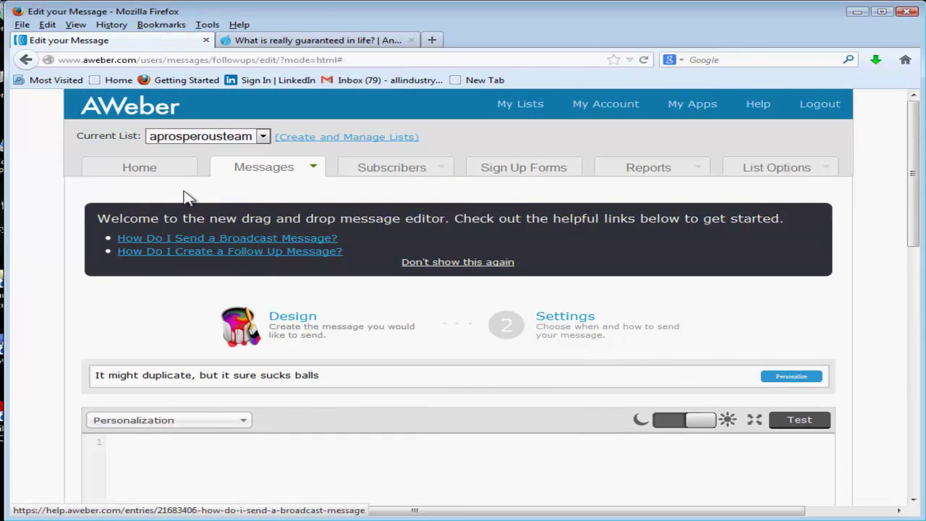
Abandon the unsaved HTML message and create a follow-up with the Drag & Drop Email Builder from the Follow Up Series page.
{"action": "mouse_move", "coordinate": [253, 168]}
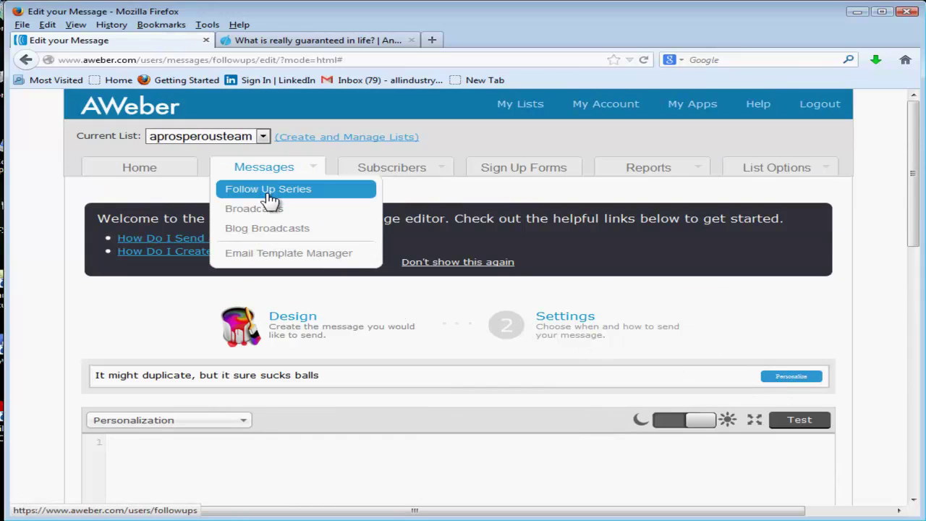
{"action": "left_click", "coordinate": [270, 201]}
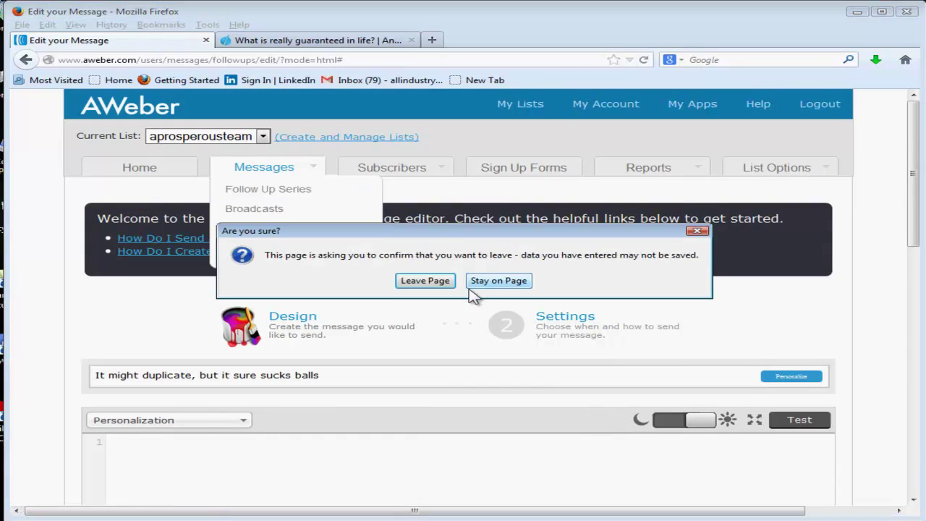
{"action": "left_click", "coordinate": [431, 282]}
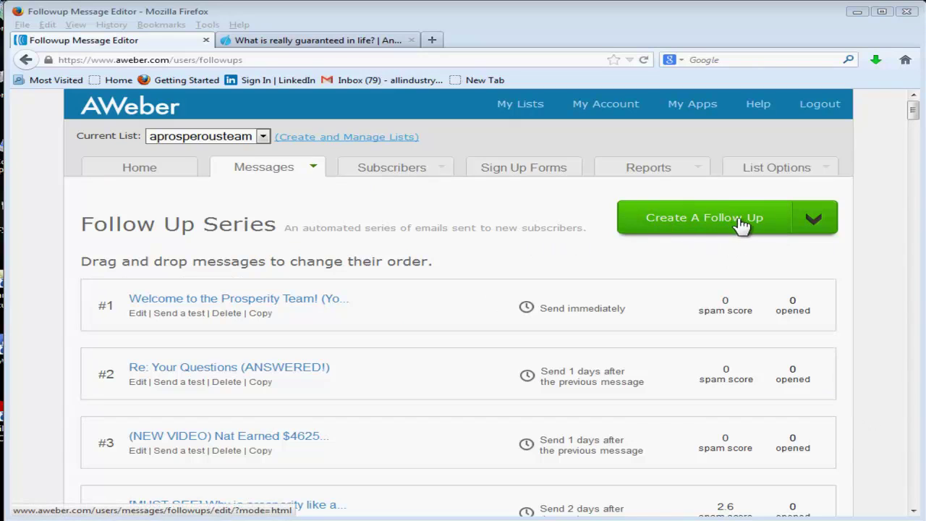
{"action": "left_click", "coordinate": [818, 228]}
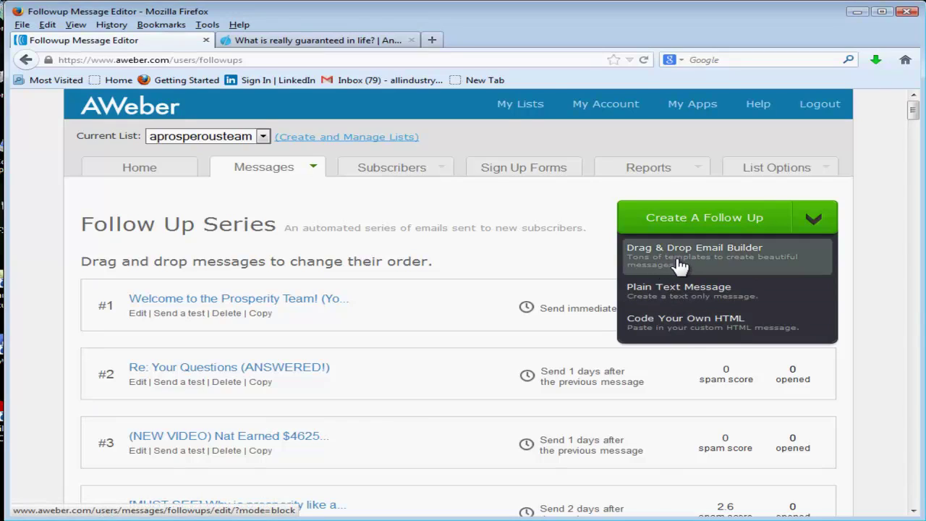
{"action": "left_click", "coordinate": [727, 268]}
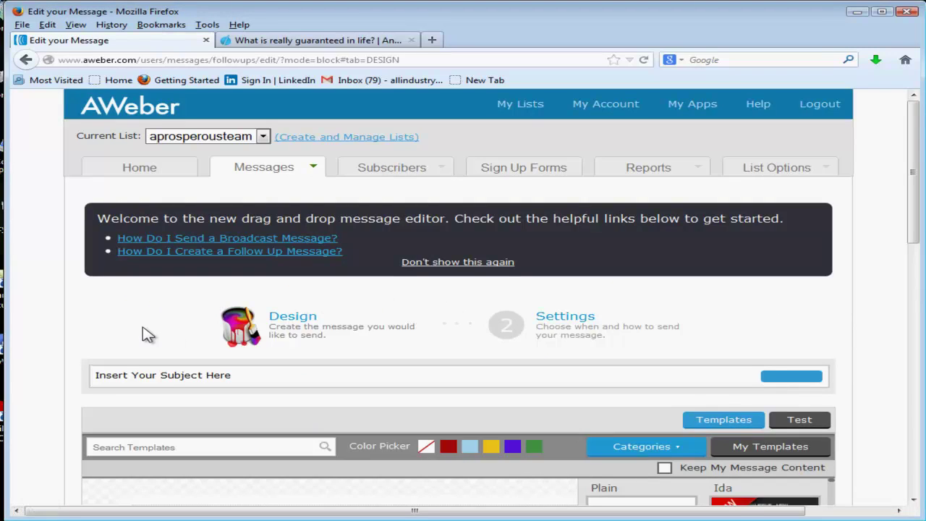
Set the subject of the drag-and-drop message to "It might duplicate, but it sure sucks balls".
{"action": "scroll", "coordinate": [141, 329], "scroll_direction": "down", "scroll_amount": 1}
{"action": "scroll", "coordinate": [135, 323], "scroll_direction": "down", "scroll_amount": 5}
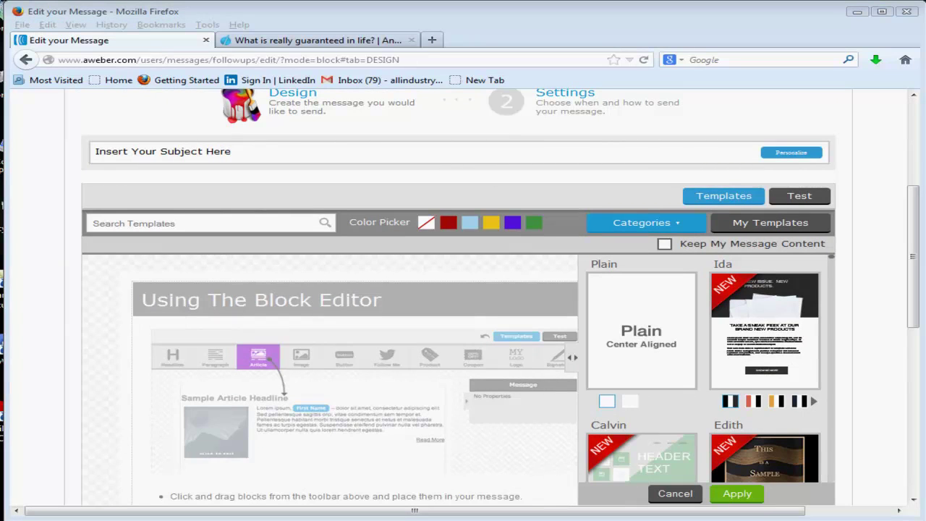
{"action": "left_click", "coordinate": [182, 151]}
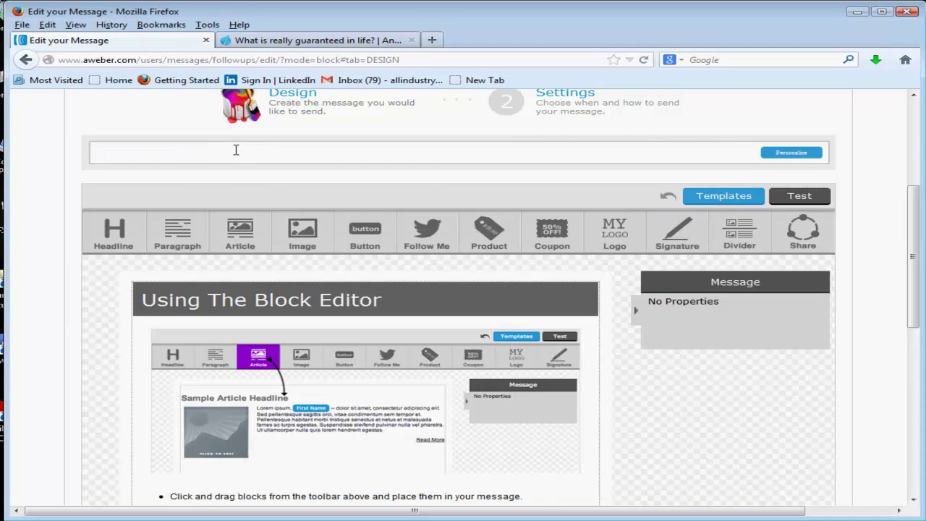
{"action": "type", "text": "It might duplicate, but it sure sucks balls"}
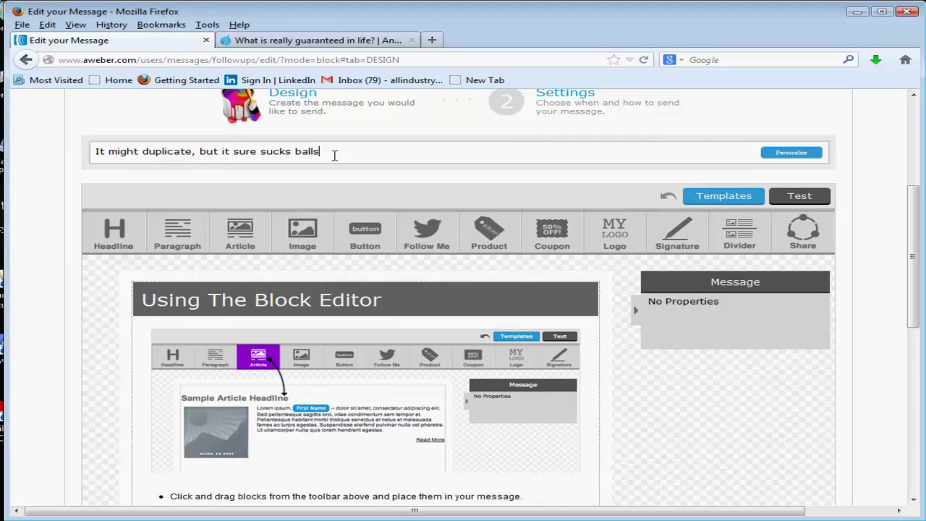
Delete the sample "Using The Block Editor" content from the message body.
{"action": "left_click", "coordinate": [262, 409]}
{"action": "scroll", "coordinate": [257, 410], "scroll_direction": "down", "scroll_amount": 2}
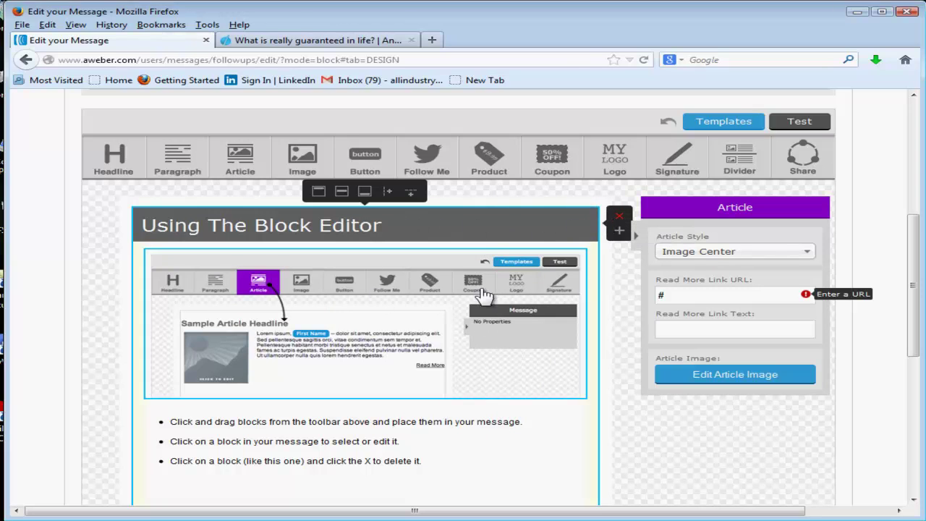
{"action": "left_click", "coordinate": [620, 216]}
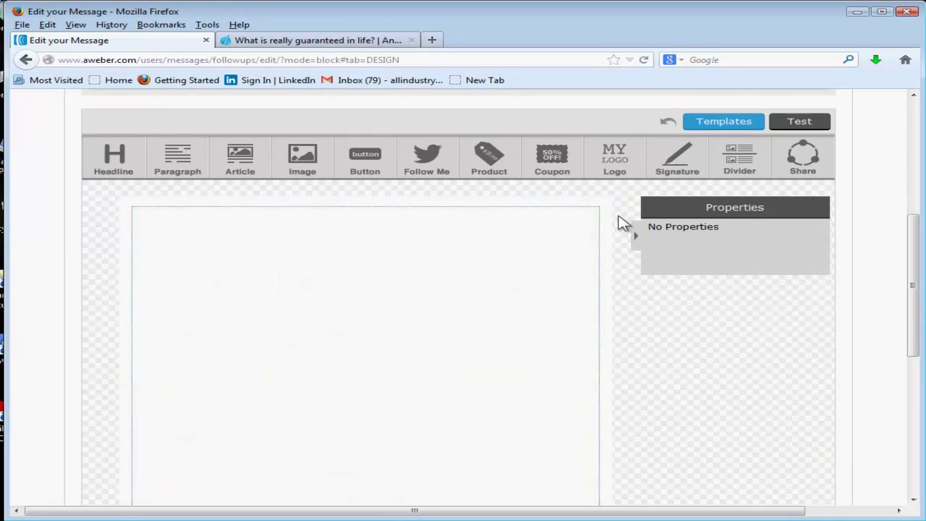
Add an Image block to the empty message body and upload cappuccino-240x300 from the Desktop into it.
{"action": "mouse_move", "coordinate": [341, 218]}
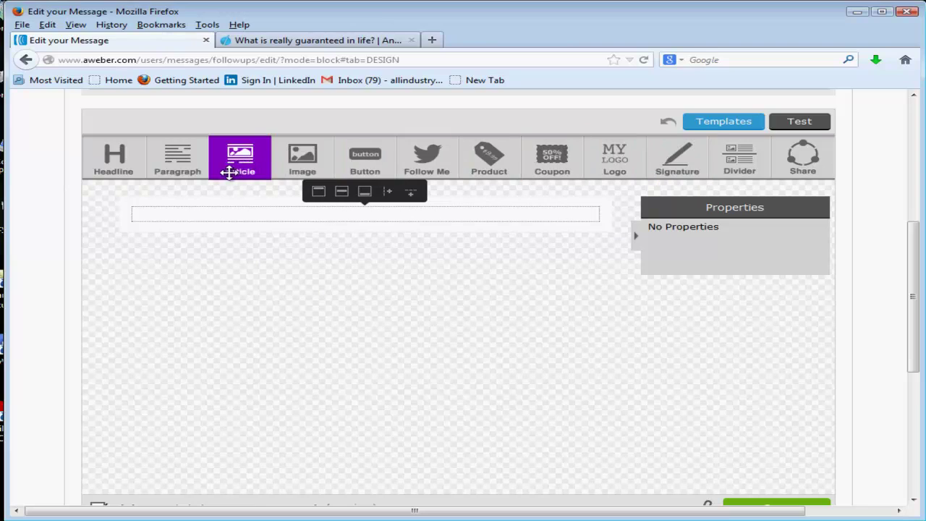
{"action": "left_click_drag", "start_coordinate": [296, 157], "coordinate": [275, 227]}
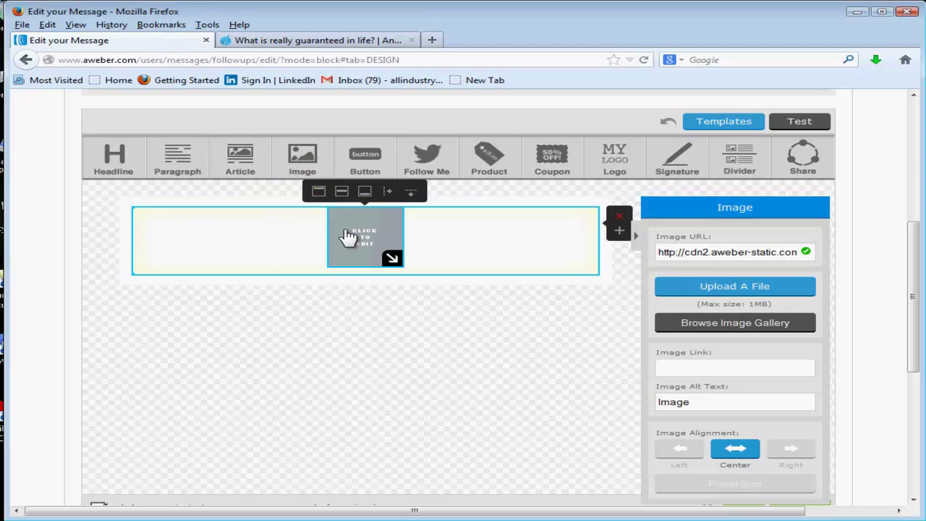
{"action": "left_click", "coordinate": [713, 293]}
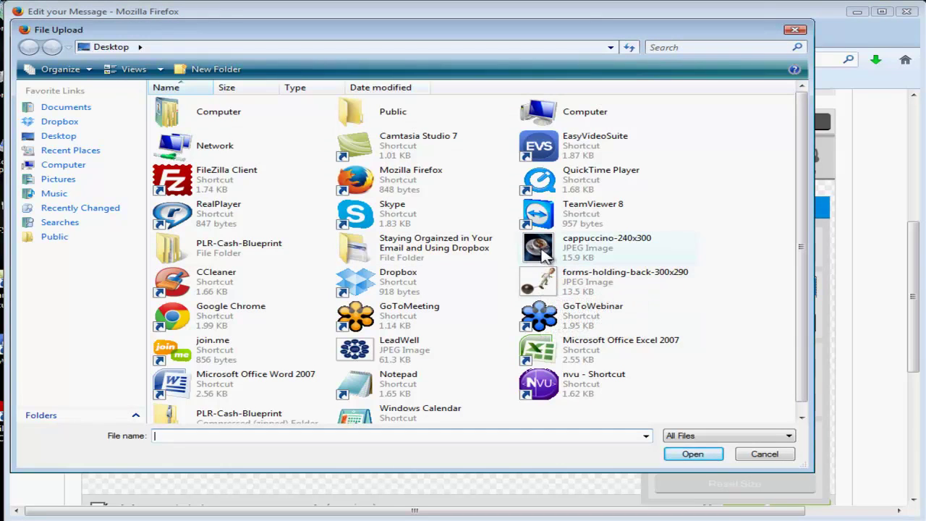
{"action": "double_click", "coordinate": [543, 250]}
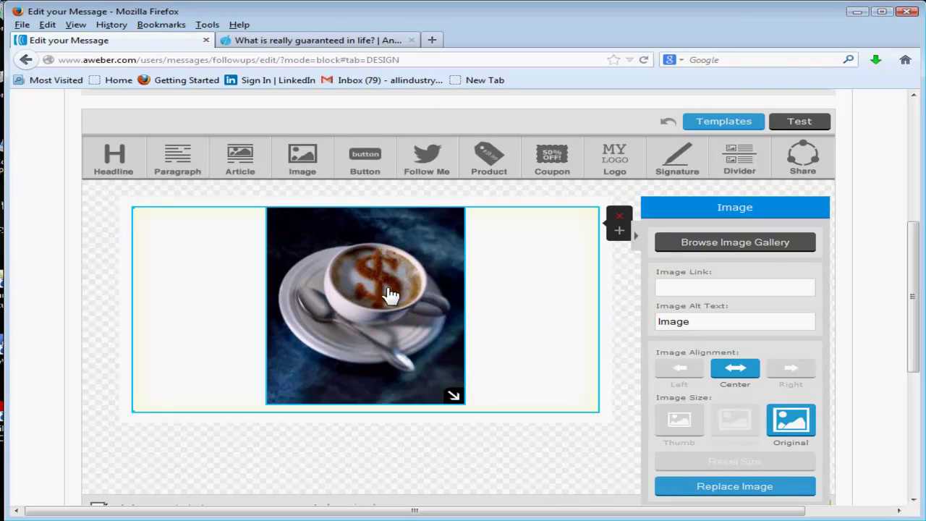
Shrink the cappuccino image to about two thirds of its original size and align it right.
{"action": "left_click_drag", "start_coordinate": [453, 391], "coordinate": [421, 325]}
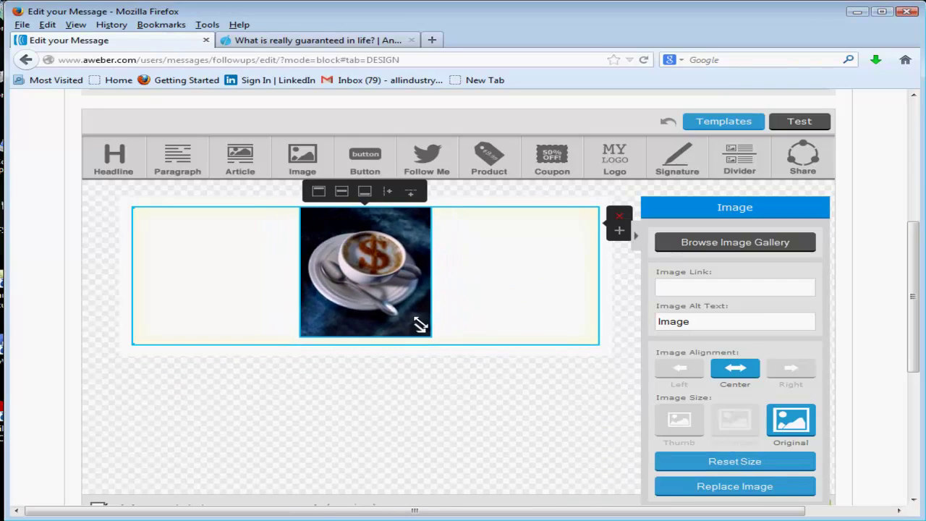
{"action": "left_click", "coordinate": [779, 370]}
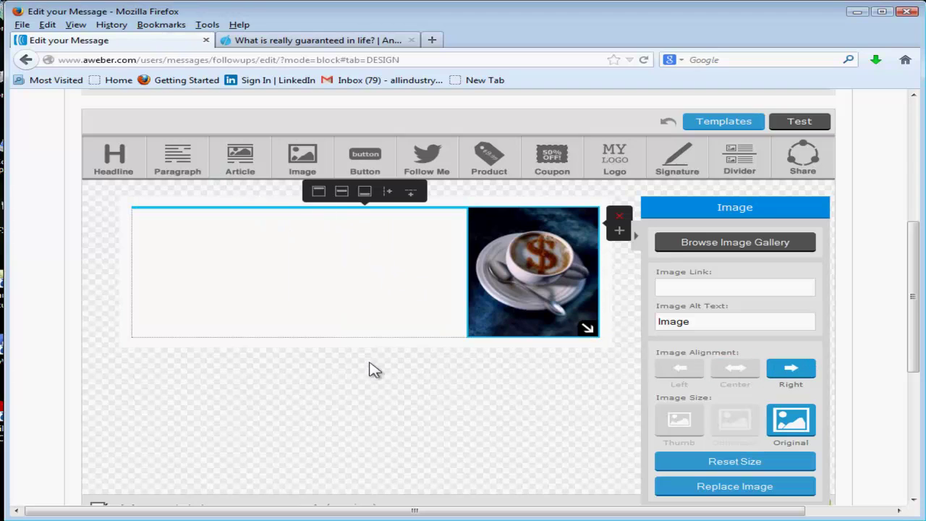
Set the cappuccino image's alt text to "Display Images To See Something Cool".
{"action": "left_click", "coordinate": [696, 288]}
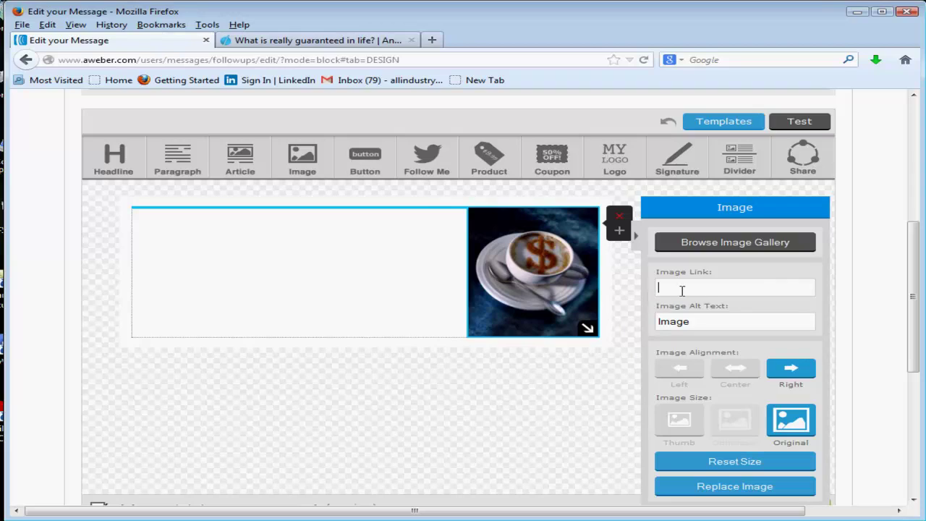
{"action": "left_click_drag", "start_coordinate": [699, 321], "coordinate": [636, 323]}
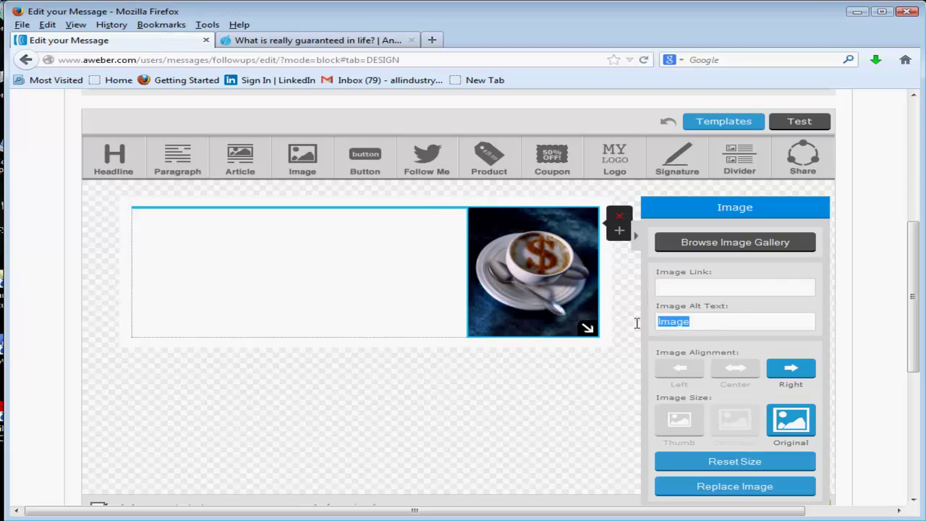
{"action": "left_click", "coordinate": [699, 323]}
{"action": "type", "text": "Display"}
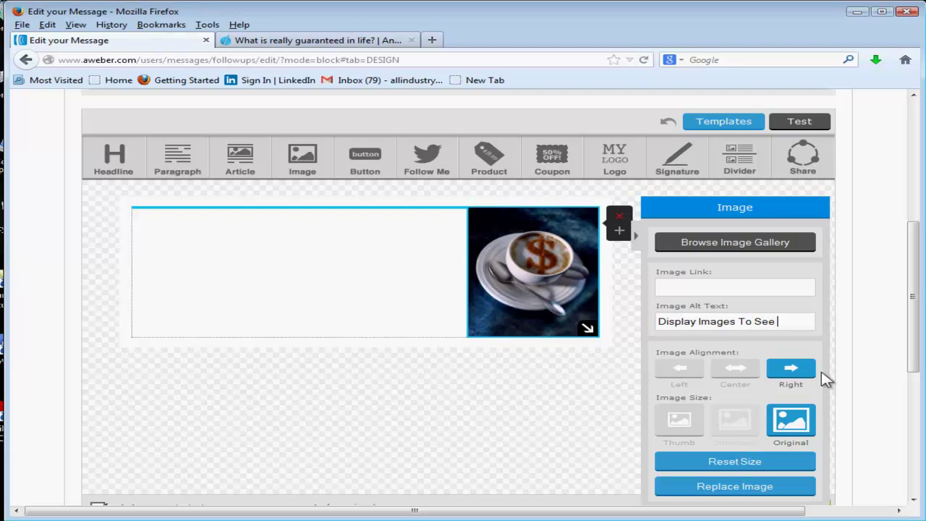
{"action": "type", "text": "mething"}
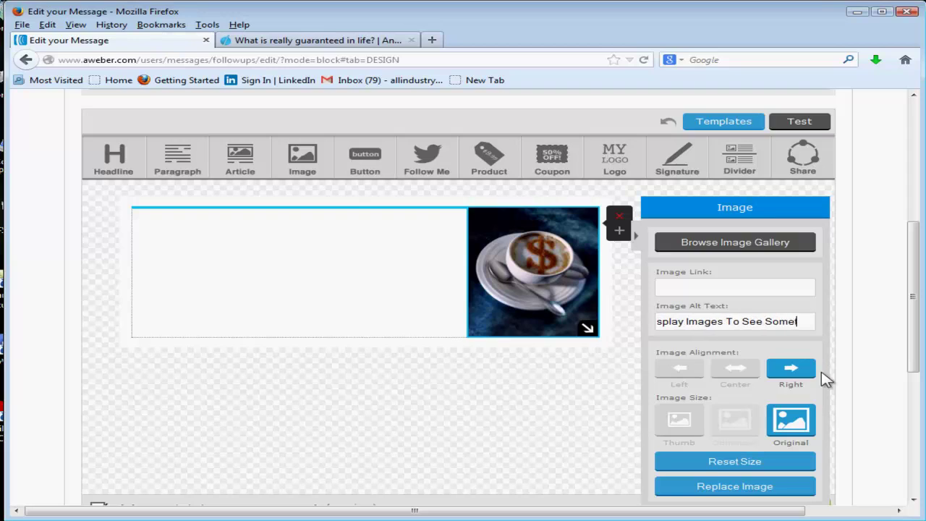
{"action": "type", "text": " Cool"}
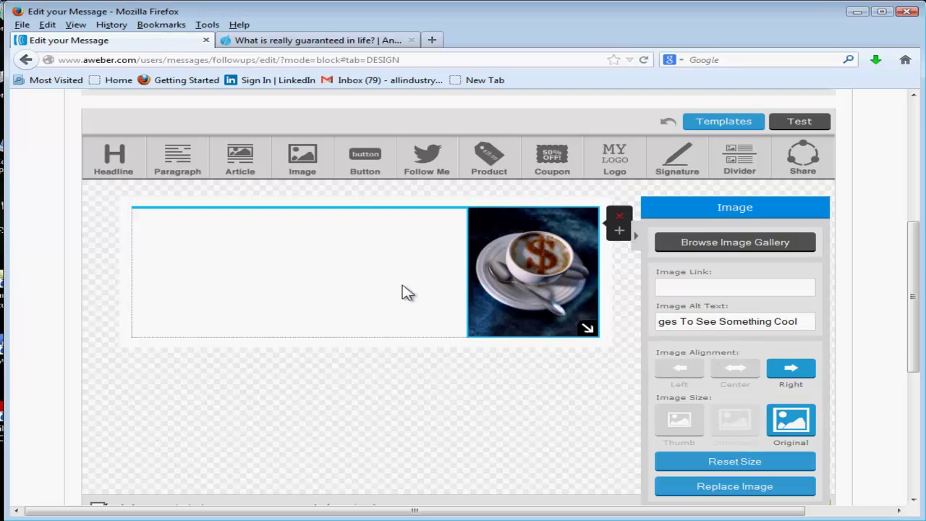
Add a Paragraph block beside the cappuccino image and replace its placeholder text with an empty line.
{"action": "mouse_move", "coordinate": [262, 274]}
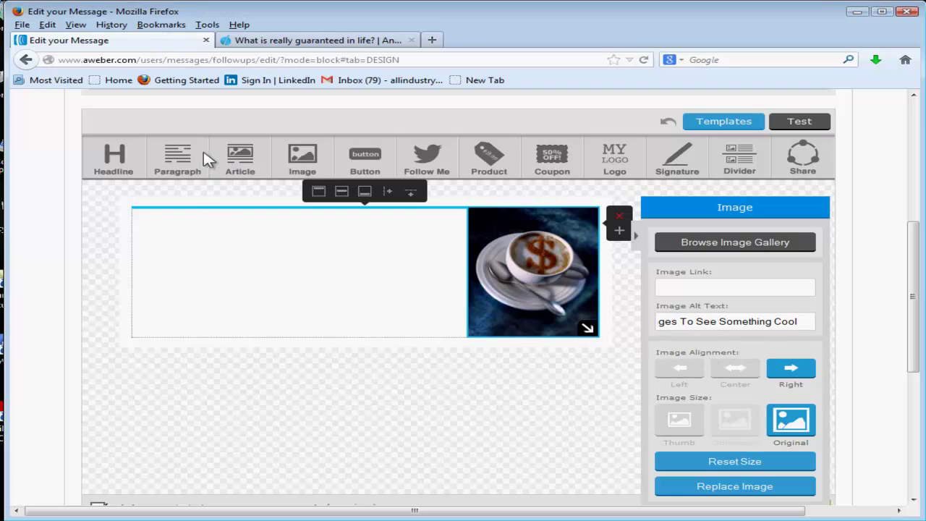
{"action": "left_click", "coordinate": [267, 496]}
{"action": "left_click_drag", "start_coordinate": [184, 161], "coordinate": [221, 289]}
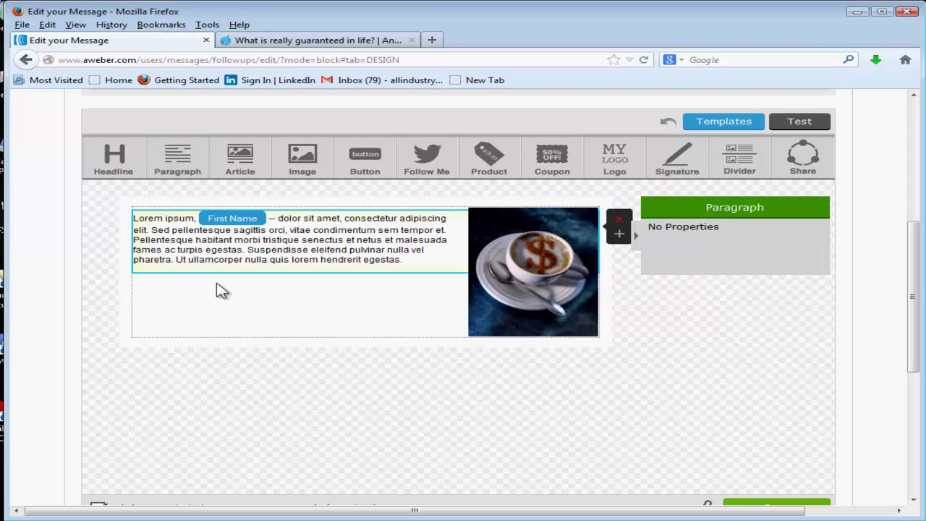
{"action": "left_click", "coordinate": [256, 231]}
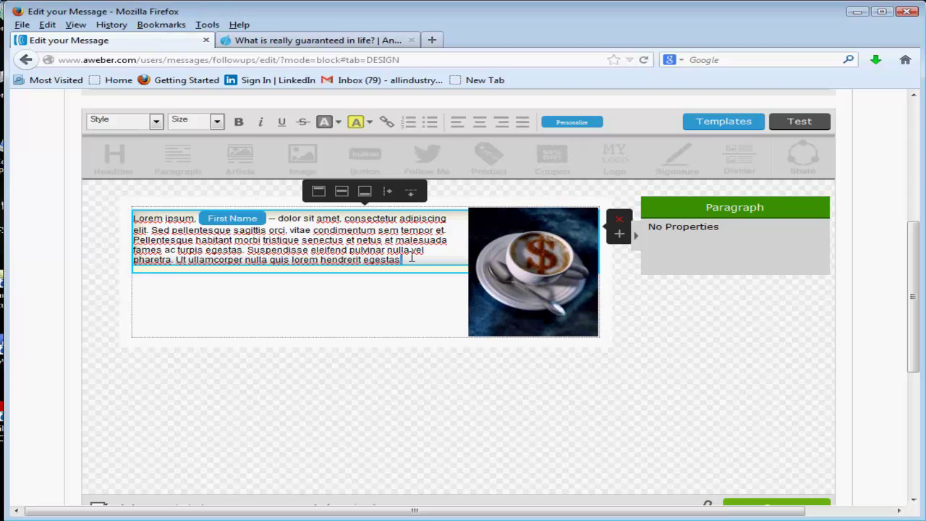
{"action": "left_click_drag", "start_coordinate": [411, 259], "coordinate": [136, 218]}
{"action": "key", "text": "Delete"}
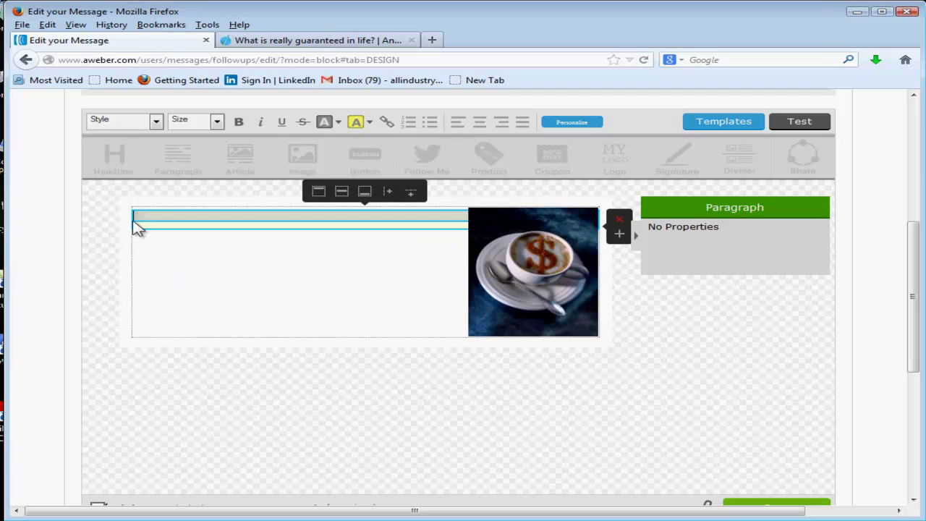
{"action": "key", "text": "Return"}
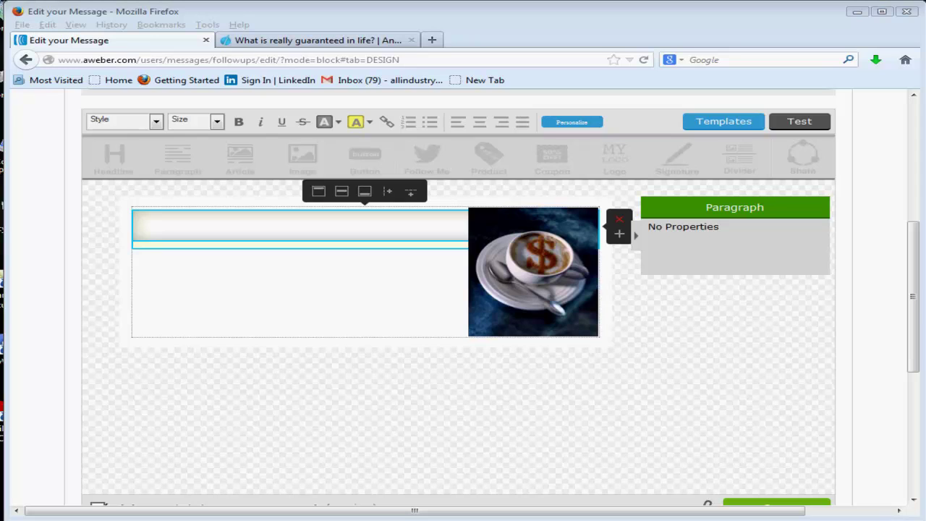
Try pasting the copied email with its formatting into the empty paragraph block, review it, and undo the paste.
{"action": "left_click", "coordinate": [232, 216]}
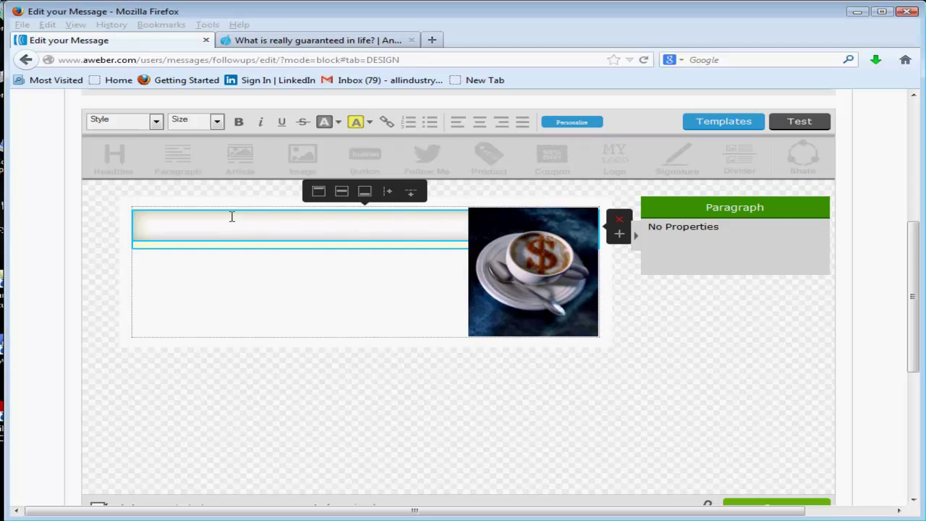
{"action": "key", "text": "ctrl+v"}
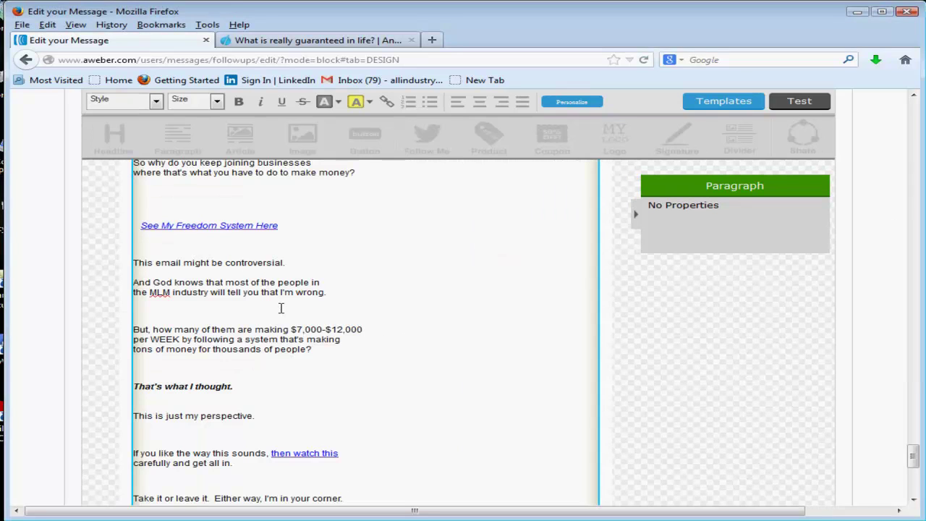
{"action": "scroll", "coordinate": [282, 308], "scroll_direction": "up", "scroll_amount": 15}
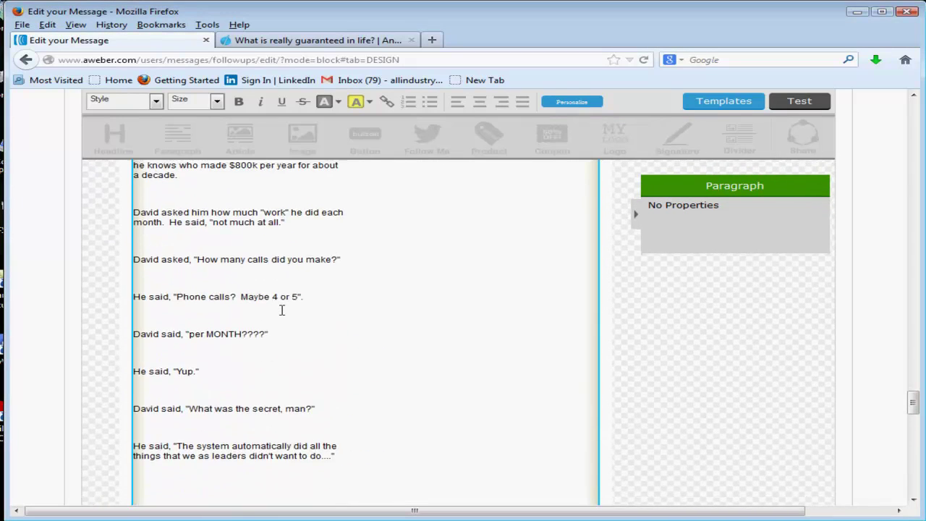
{"action": "scroll", "coordinate": [282, 309], "scroll_direction": "up", "scroll_amount": 15}
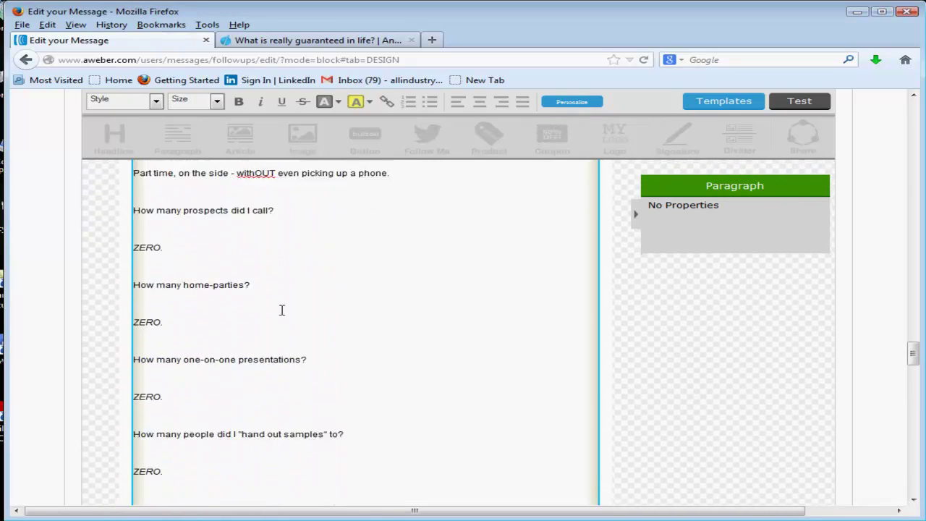
{"action": "scroll", "coordinate": [281, 309], "scroll_direction": "up", "scroll_amount": 5}
{"action": "scroll", "coordinate": [286, 309], "scroll_direction": "up", "scroll_amount": 5}
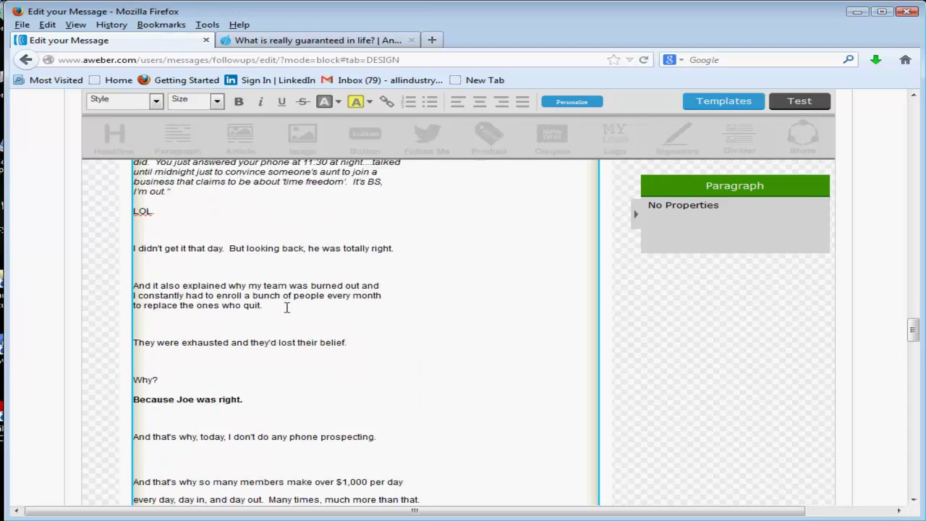
{"action": "scroll", "coordinate": [300, 299], "scroll_direction": "up", "scroll_amount": 3}
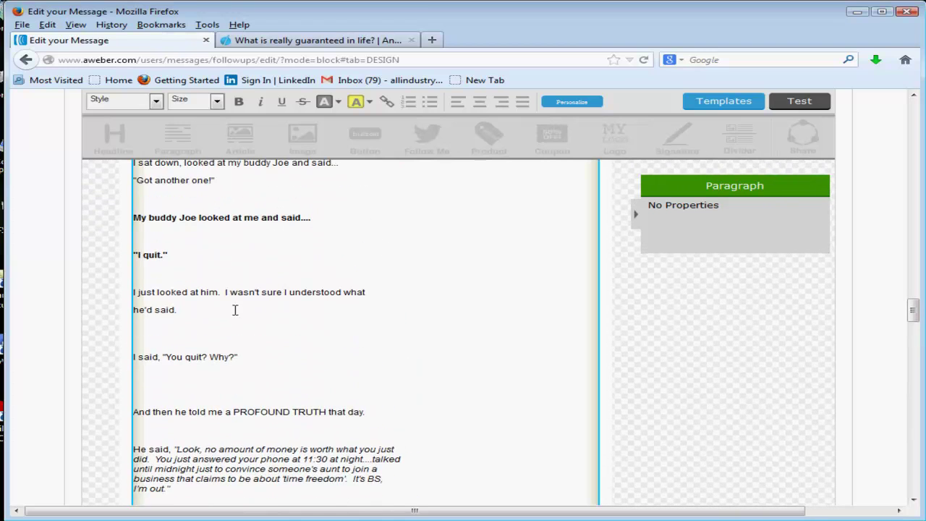
{"action": "right_click", "coordinate": [238, 314]}
{"action": "left_click", "coordinate": [280, 325]}
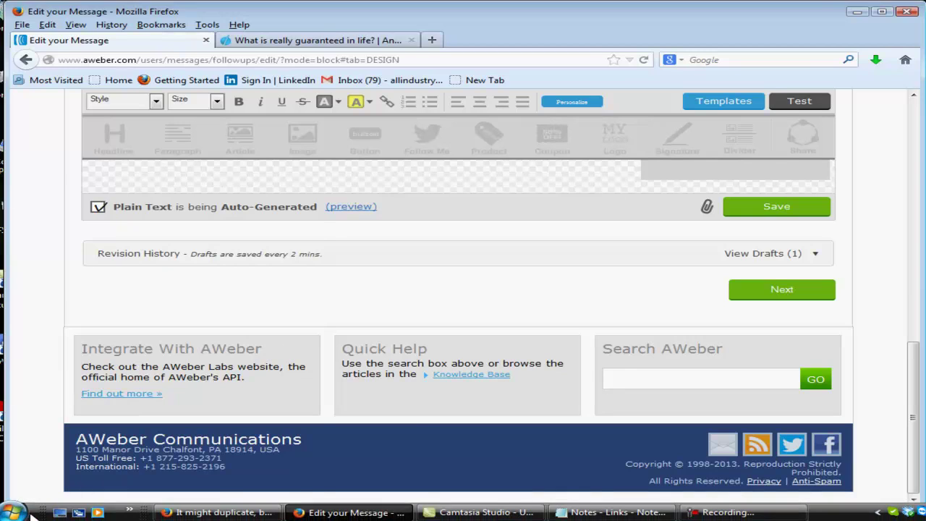
Strip the copied email's formatting by pasting it into a new Notepad document and copying all the plain text from there.
{"action": "left_click", "coordinate": [14, 514]}
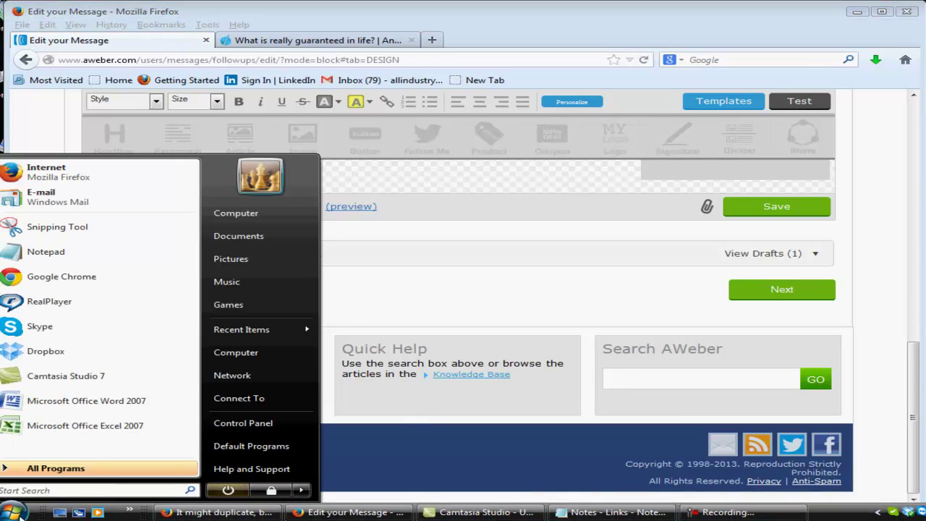
{"action": "left_click", "coordinate": [45, 253]}
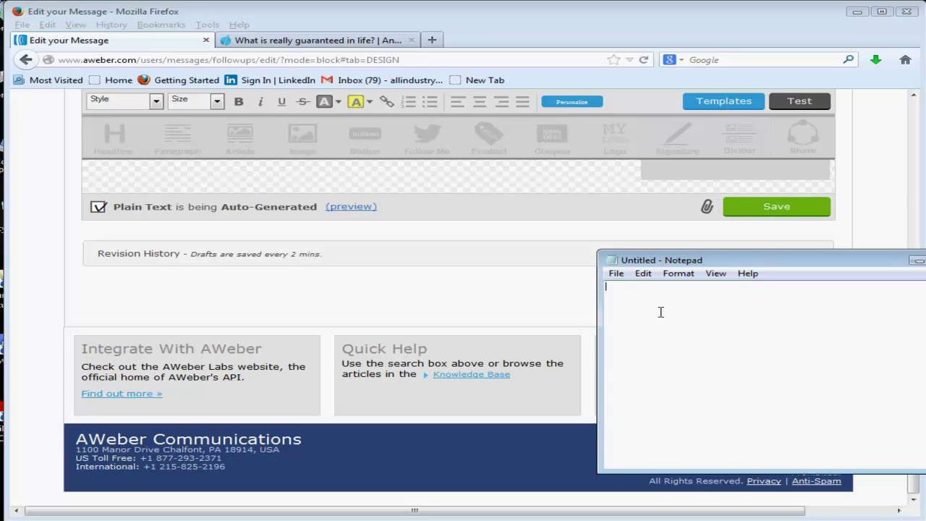
{"action": "key", "text": "ctrl+v"}
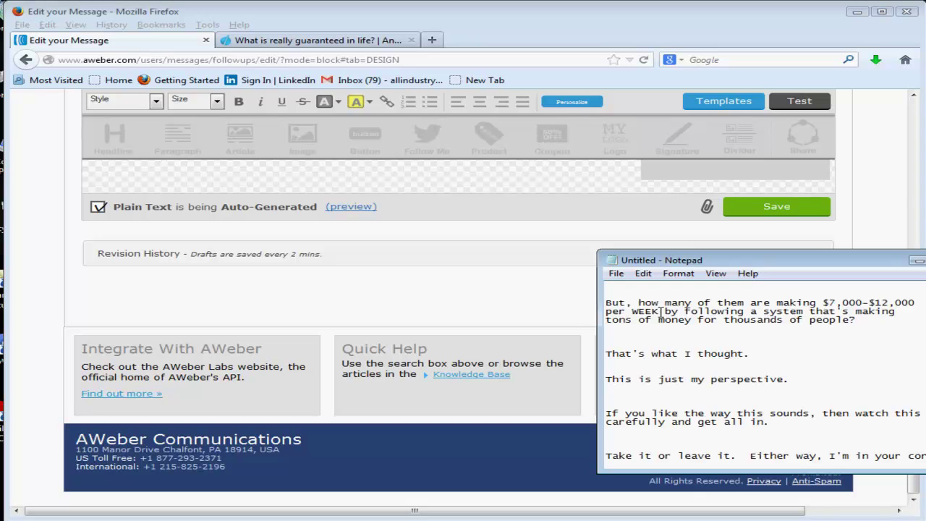
{"action": "scroll", "coordinate": [752, 335], "scroll_direction": "up", "scroll_amount": 15}
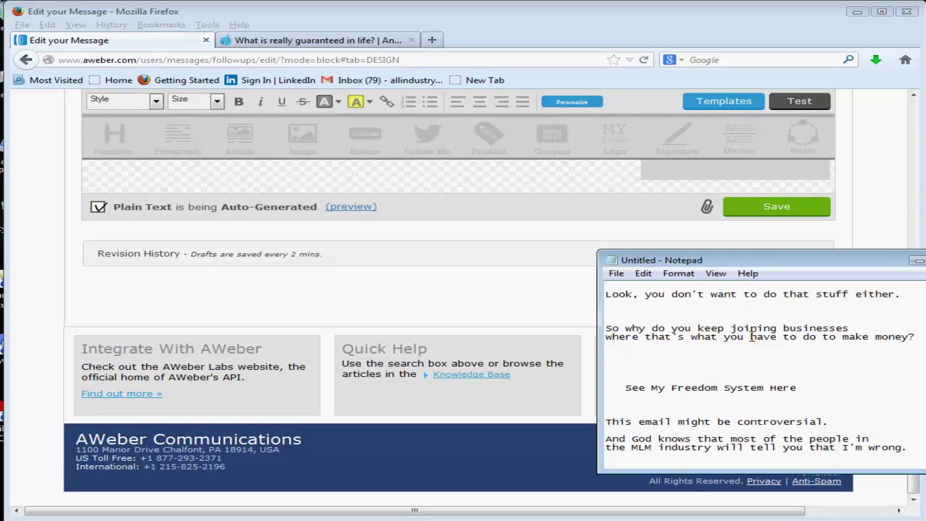
{"action": "scroll", "coordinate": [752, 336], "scroll_direction": "up", "scroll_amount": 15}
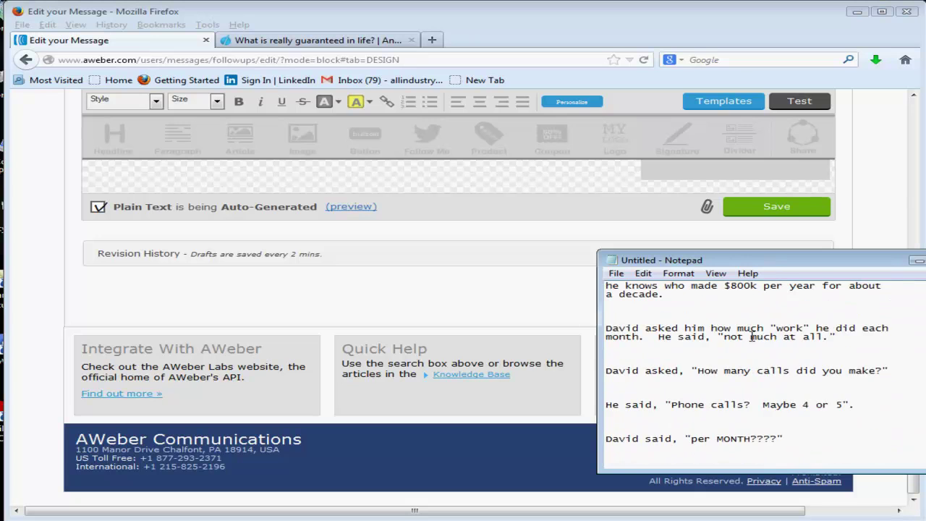
{"action": "scroll", "coordinate": [752, 336], "scroll_direction": "down", "scroll_amount": 5}
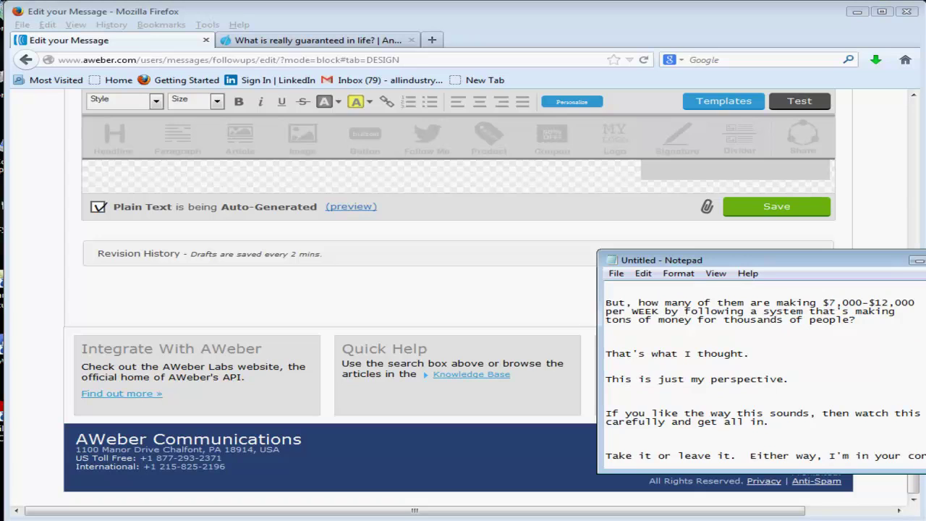
{"action": "left_click_drag", "start_coordinate": [922, 459], "coordinate": [600, 299]}
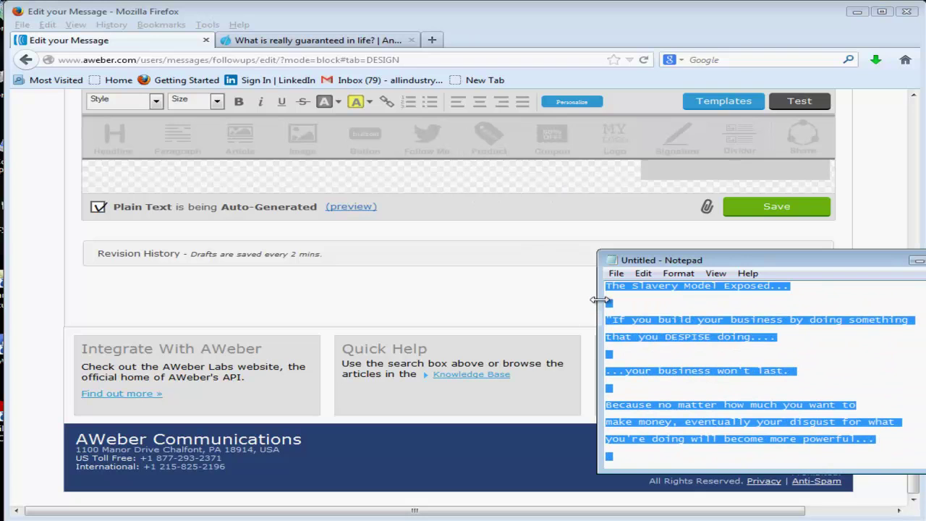
Paste the plain-text email into the empty paragraph block beside the cappuccino image in the AWeber message.
{"action": "left_click", "coordinate": [254, 205]}
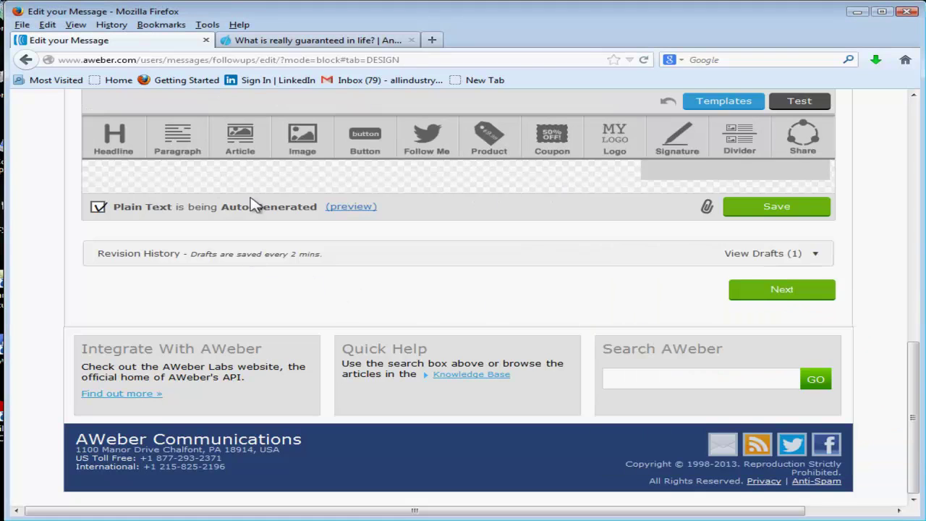
{"action": "scroll", "coordinate": [258, 275], "scroll_direction": "up", "scroll_amount": 5}
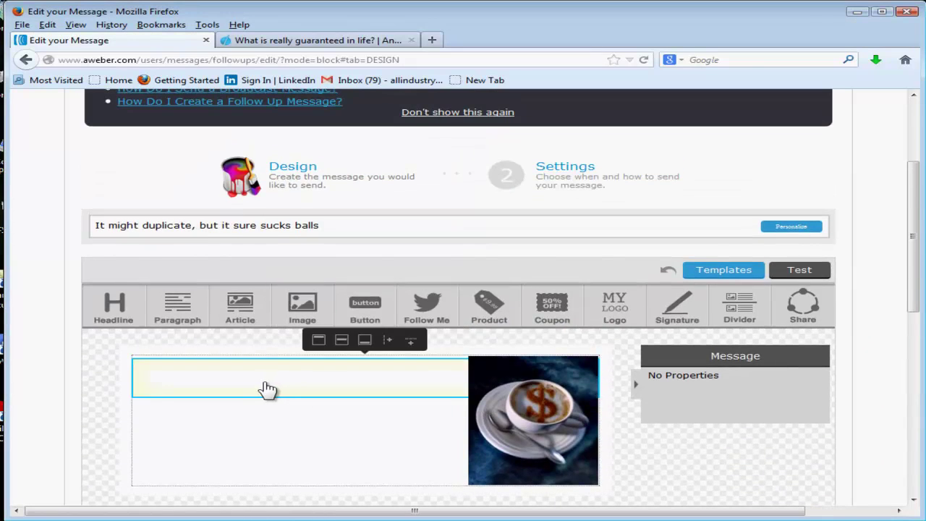
{"action": "left_click", "coordinate": [265, 385]}
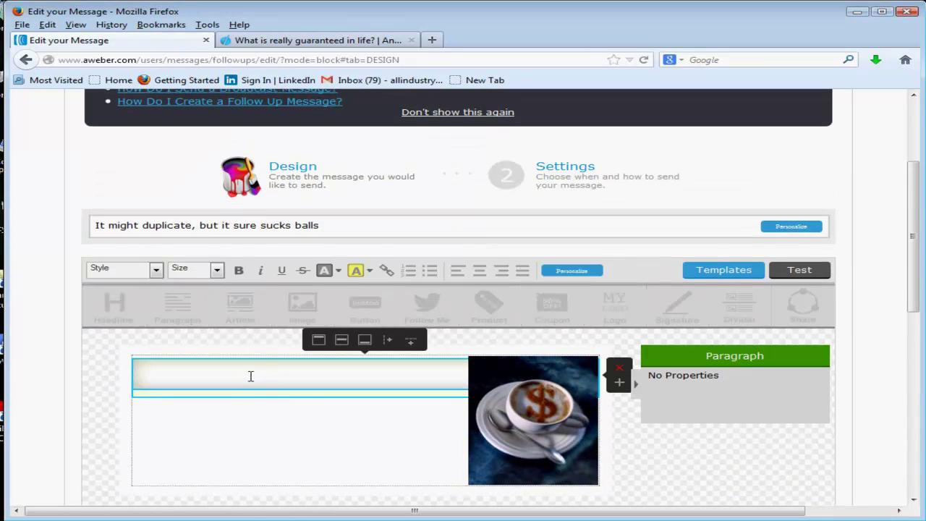
{"action": "key", "text": "ctrl+v"}
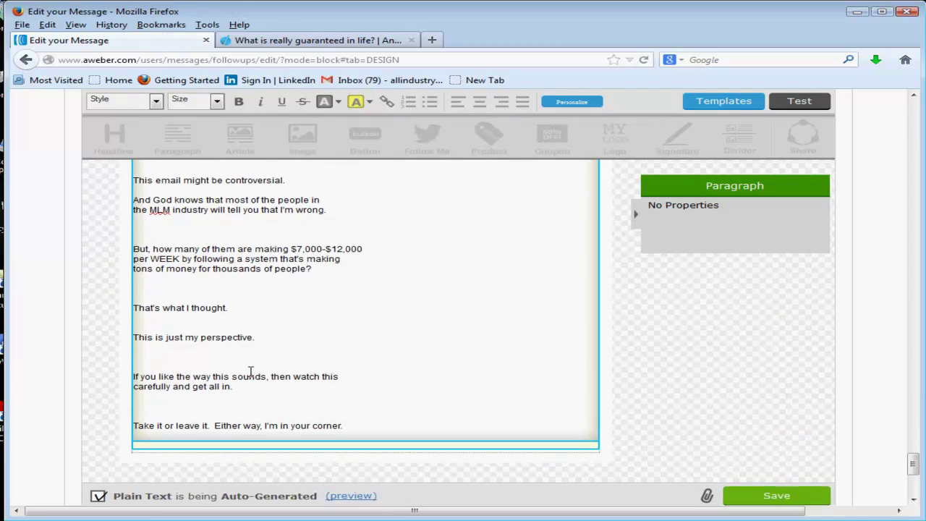
{"action": "scroll", "coordinate": [250, 372], "scroll_direction": "up", "scroll_amount": 3}
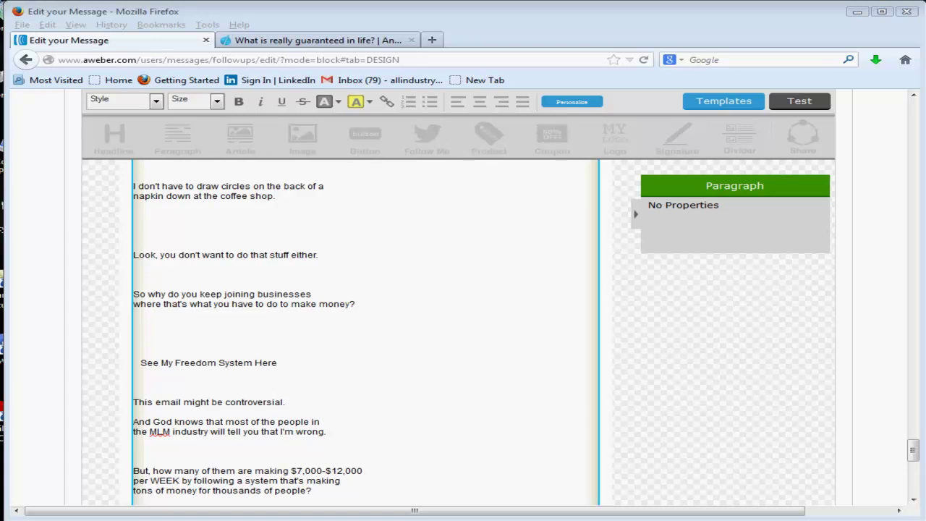
Compare the links and bold text of the original email in Gmail with the plain text pasted into the AWeber message.
{"action": "key", "text": "alt+Tab"}
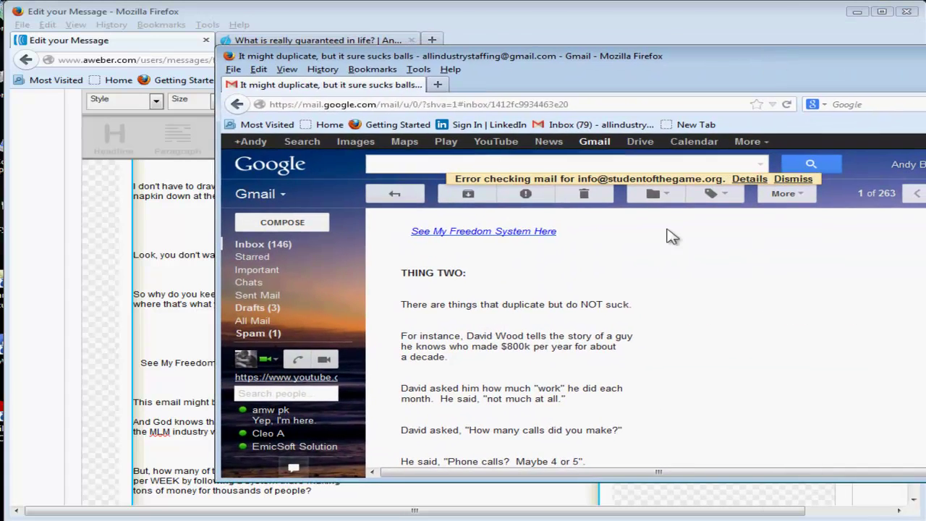
{"action": "scroll", "coordinate": [572, 354], "scroll_direction": "down", "scroll_amount": 6}
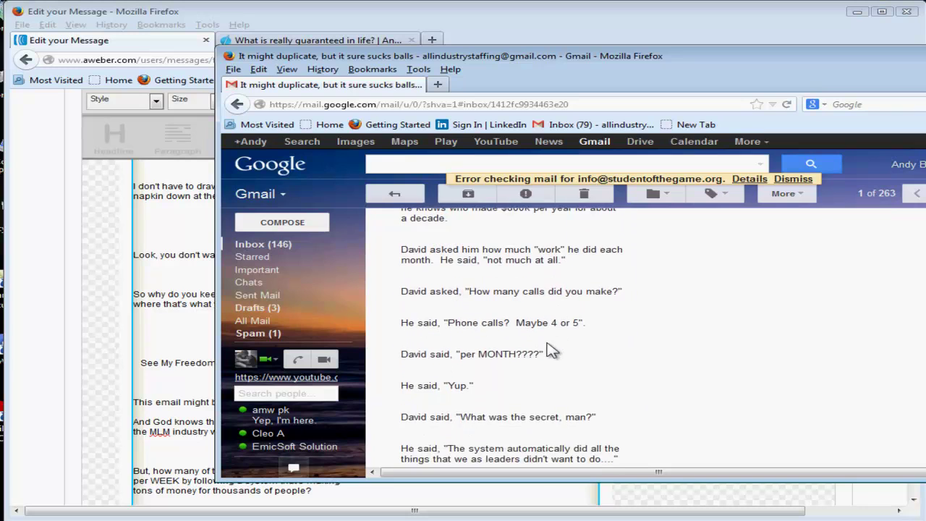
{"action": "scroll", "coordinate": [542, 347], "scroll_direction": "down", "scroll_amount": 2}
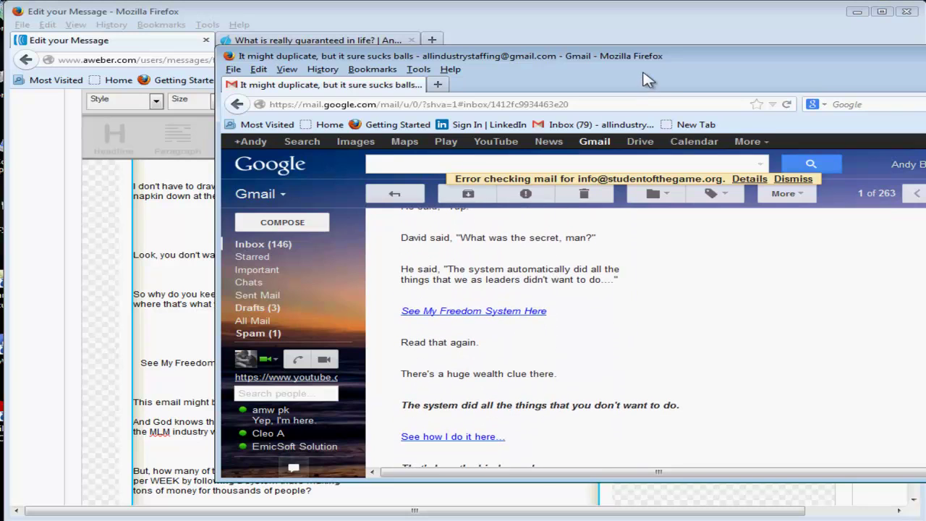
{"action": "left_click_drag", "start_coordinate": [677, 58], "coordinate": [729, 60]}
{"action": "key", "text": "alt+Tab"}
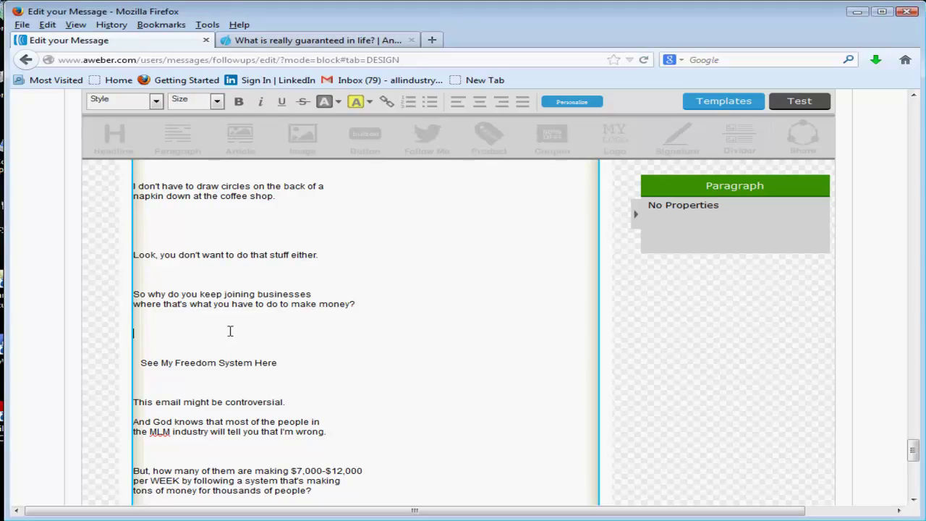
{"action": "scroll", "coordinate": [230, 331], "scroll_direction": "up", "scroll_amount": 15}
{"action": "scroll", "coordinate": [230, 331], "scroll_direction": "up", "scroll_amount": 15}
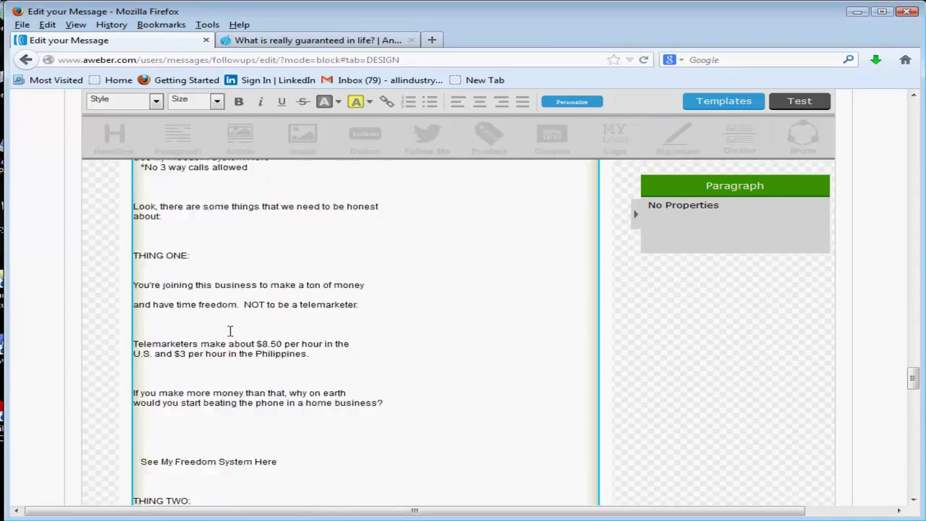
{"action": "scroll", "coordinate": [230, 331], "scroll_direction": "up", "scroll_amount": 15}
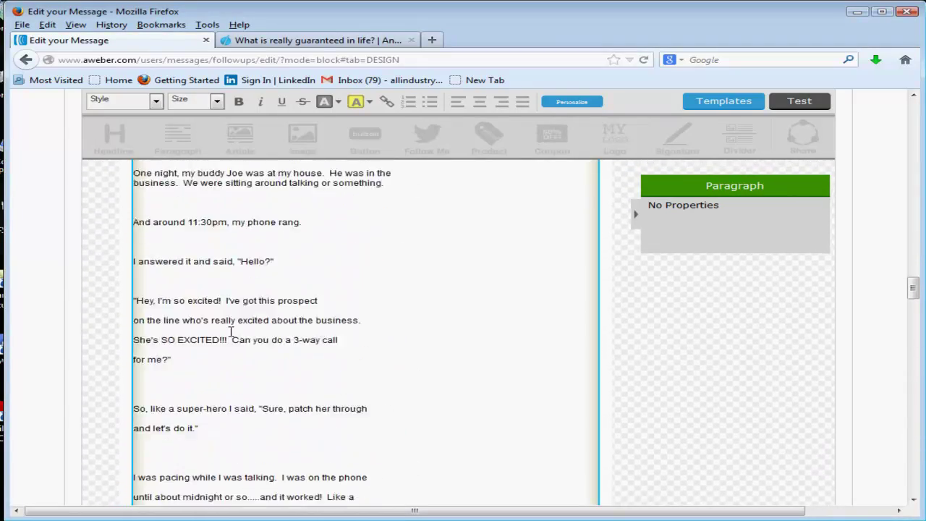
Look through the plain text pasted beside the cappuccino image for phrases that could carry links.
{"action": "scroll", "coordinate": [231, 331], "scroll_direction": "up", "scroll_amount": 15}
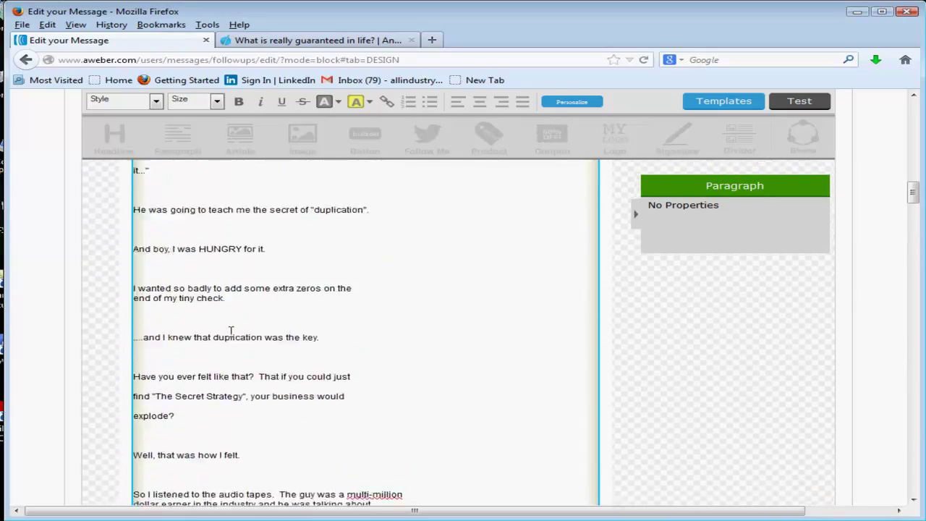
{"action": "scroll", "coordinate": [259, 335], "scroll_direction": "up", "scroll_amount": 7}
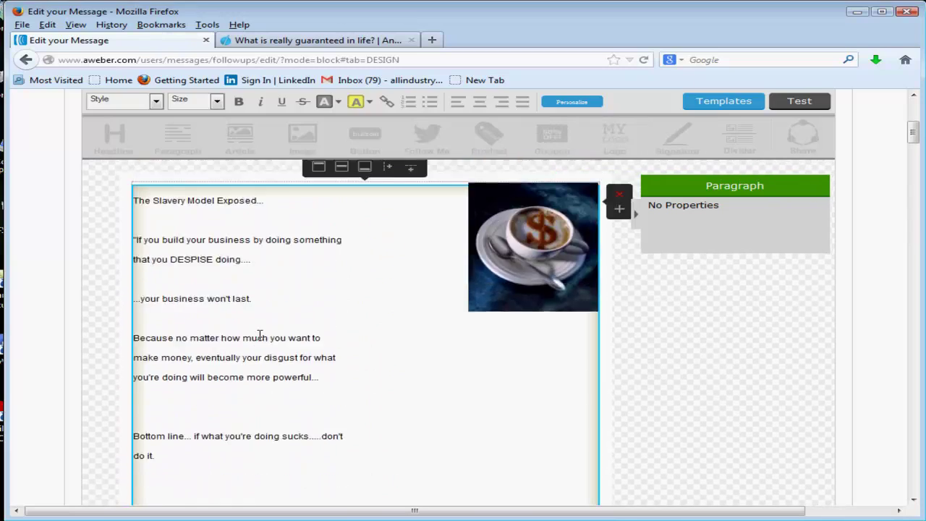
{"action": "scroll", "coordinate": [259, 335], "scroll_direction": "down", "scroll_amount": 10}
{"action": "scroll", "coordinate": [261, 334], "scroll_direction": "down", "scroll_amount": 10}
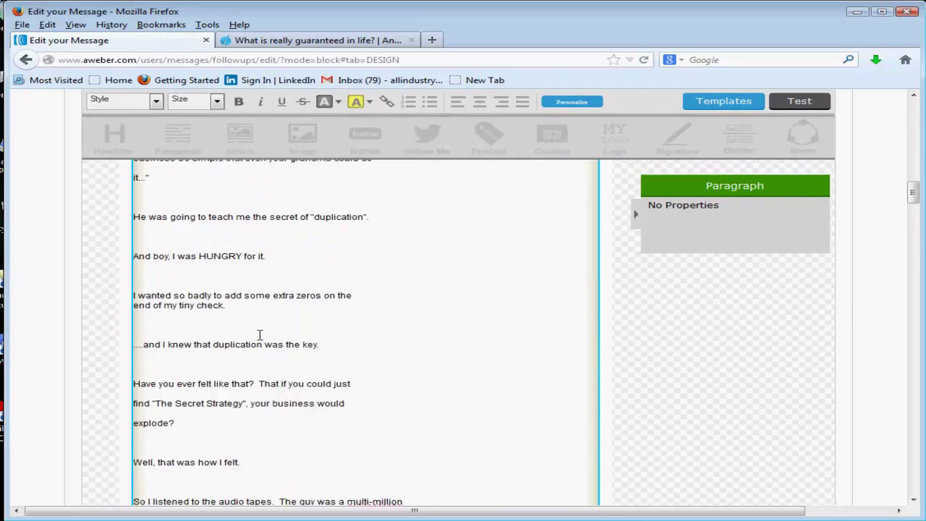
{"action": "scroll", "coordinate": [268, 330], "scroll_direction": "up", "scroll_amount": 2}
{"action": "scroll", "coordinate": [269, 331], "scroll_direction": "up", "scroll_amount": 2}
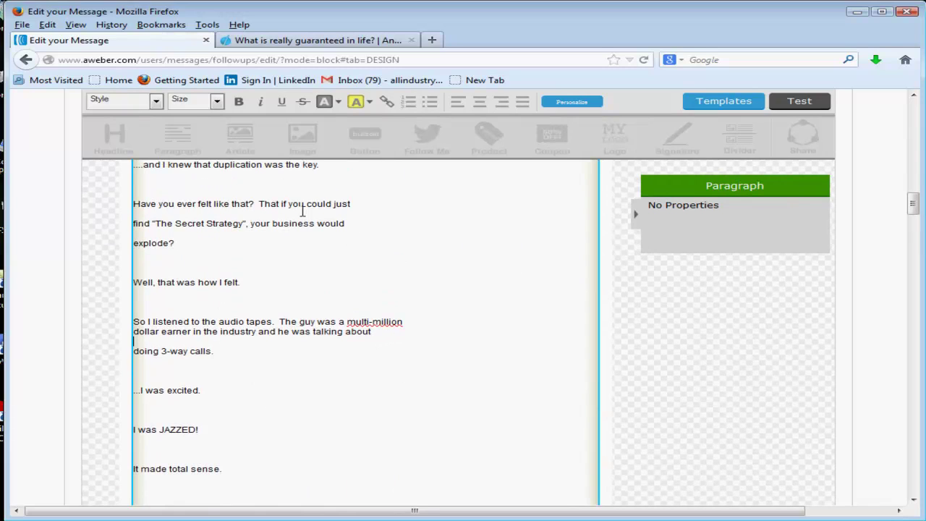
{"action": "scroll", "coordinate": [327, 258], "scroll_direction": "up", "scroll_amount": 2}
{"action": "key", "text": "alt+Tab"}
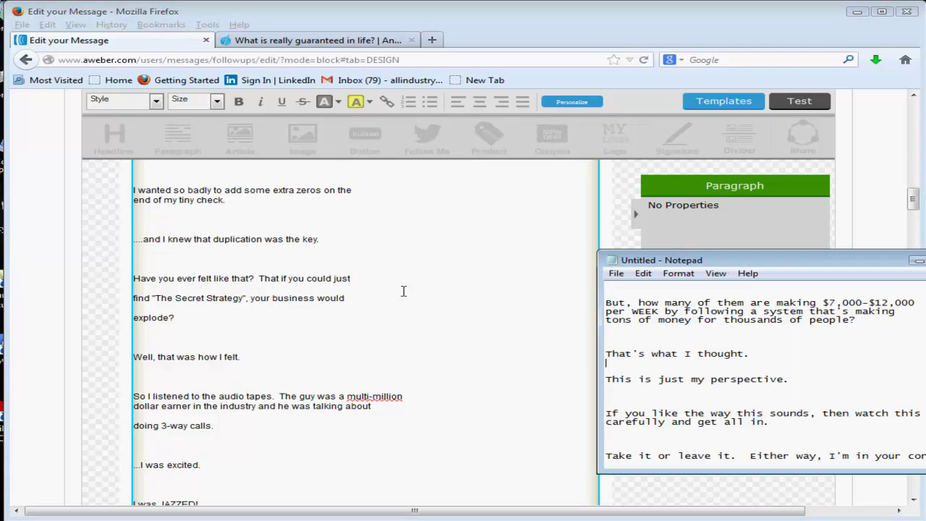
{"action": "key", "text": "alt+Tab"}
{"action": "scroll", "coordinate": [253, 292], "scroll_direction": "up", "scroll_amount": 15}
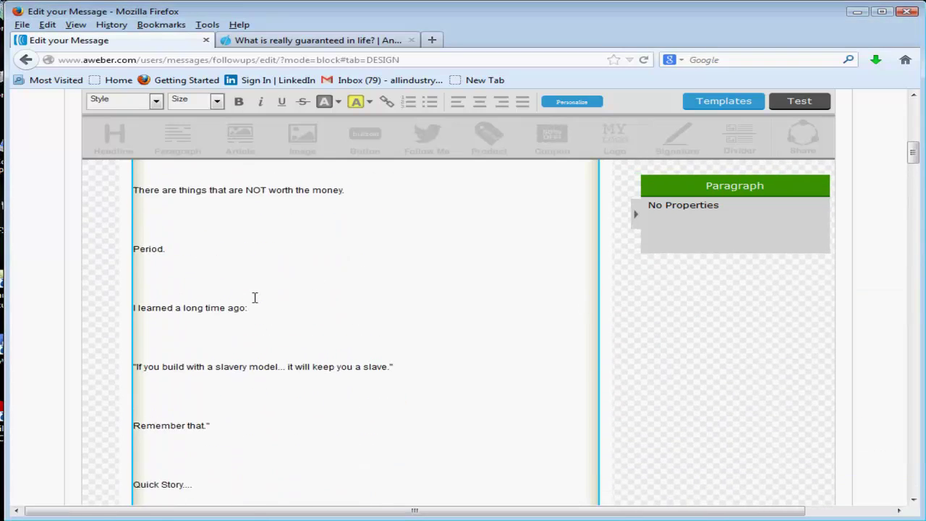
{"action": "scroll", "coordinate": [45, 366], "scroll_direction": "up", "scroll_amount": 4}
{"action": "scroll", "coordinate": [41, 366], "scroll_direction": "down", "scroll_amount": 3}
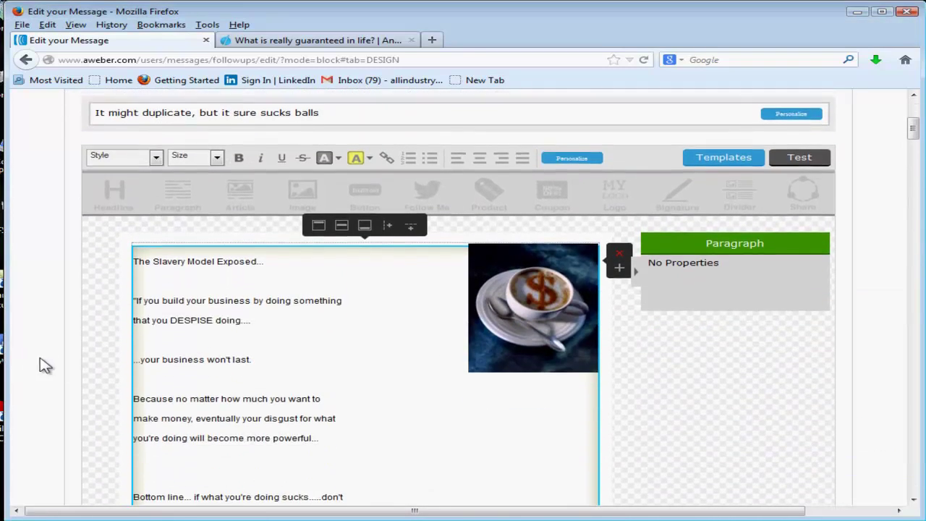
{"action": "scroll", "coordinate": [178, 252], "scroll_direction": "down", "scroll_amount": 2}
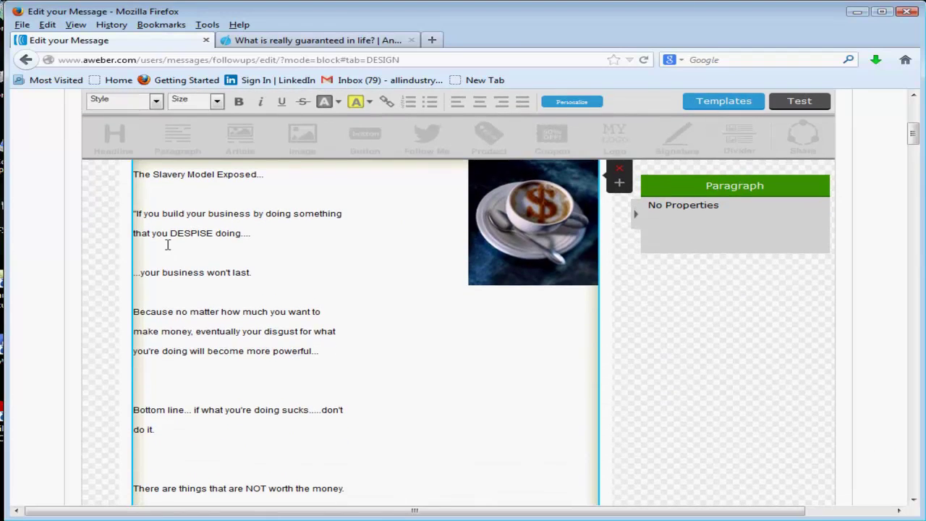
Link the words "build your business" in the opening sentence to the copied enproductsoverview page address.
{"action": "key", "text": "alt+Tab"}
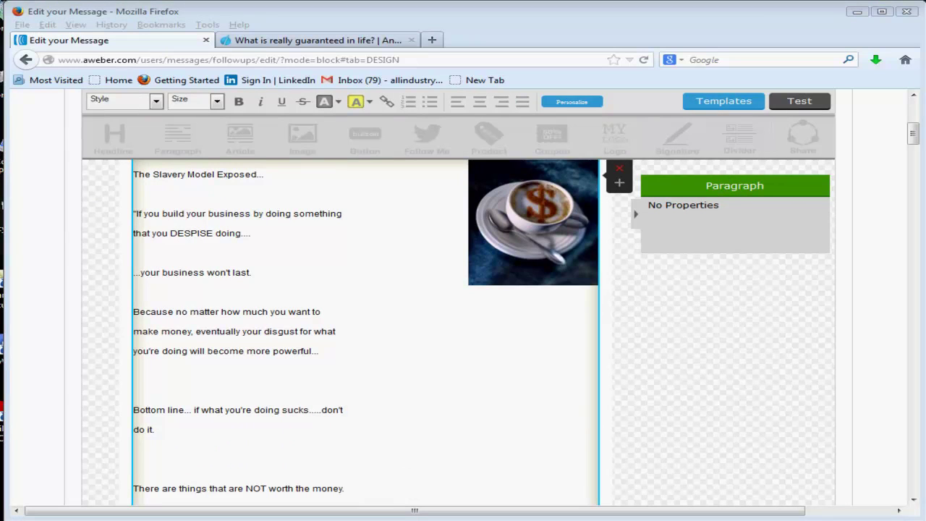
{"action": "left_click", "coordinate": [348, 249]}
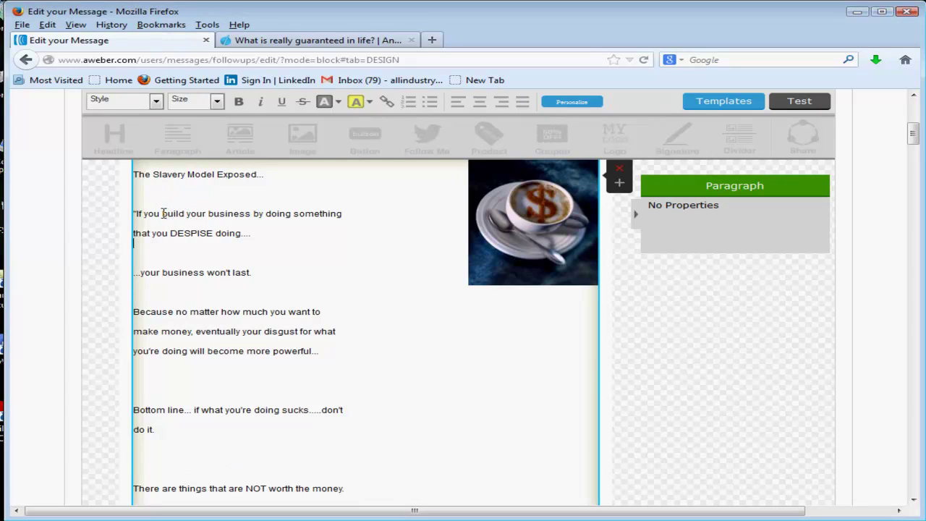
{"action": "left_click_drag", "start_coordinate": [163, 213], "coordinate": [232, 215]}
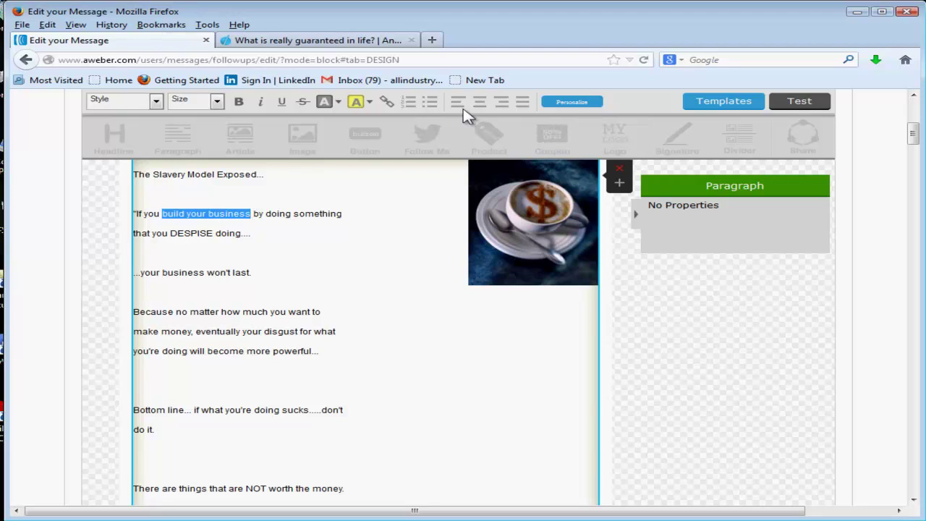
{"action": "left_click", "coordinate": [387, 102]}
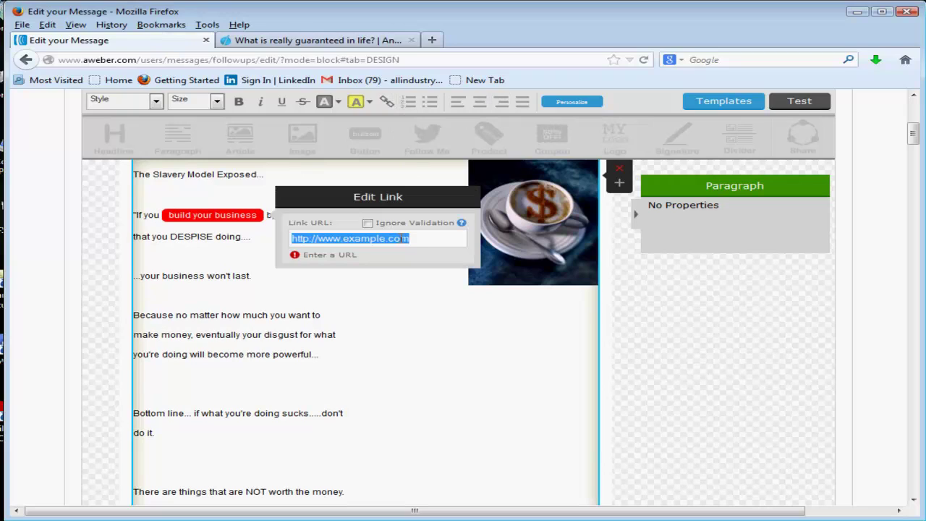
{"action": "key", "text": "ctrl+v"}
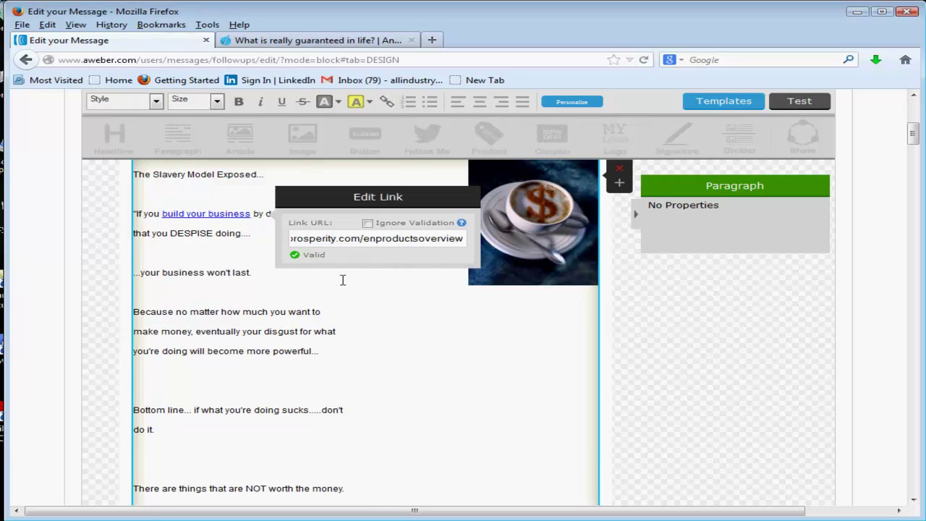
{"action": "left_click", "coordinate": [342, 280]}
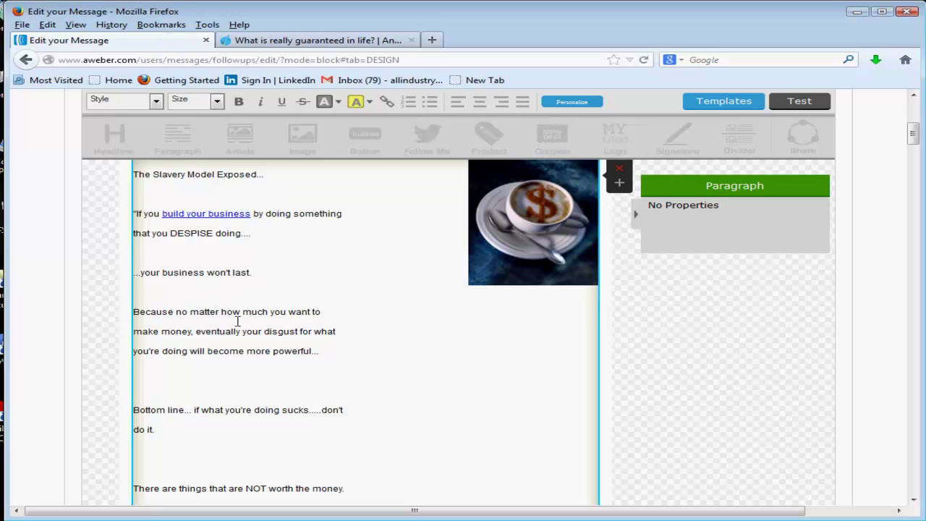
Link the line "...and I knew that duplication was the key." to the copied enproductsoverview page address.
{"action": "scroll", "coordinate": [231, 323], "scroll_direction": "down", "scroll_amount": 5}
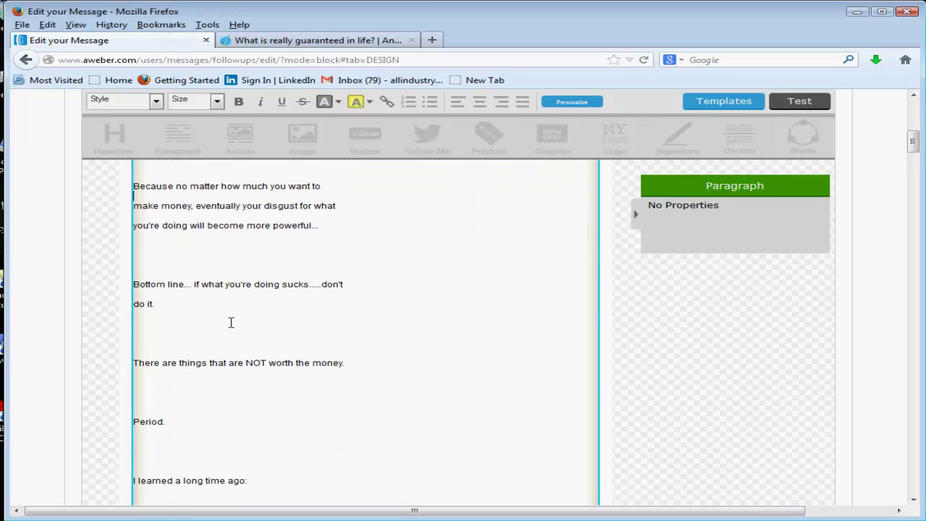
{"action": "scroll", "coordinate": [207, 239], "scroll_direction": "up", "scroll_amount": 2}
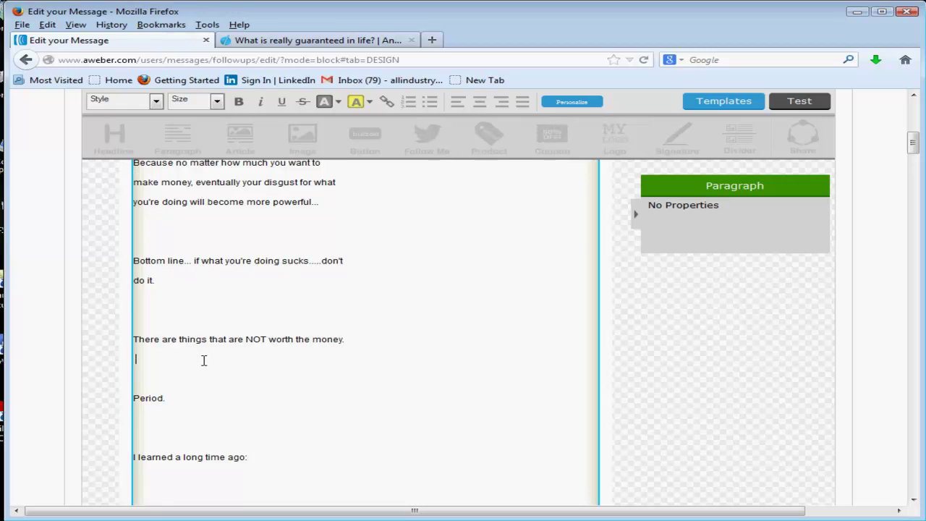
{"action": "scroll", "coordinate": [210, 354], "scroll_direction": "down", "scroll_amount": 7}
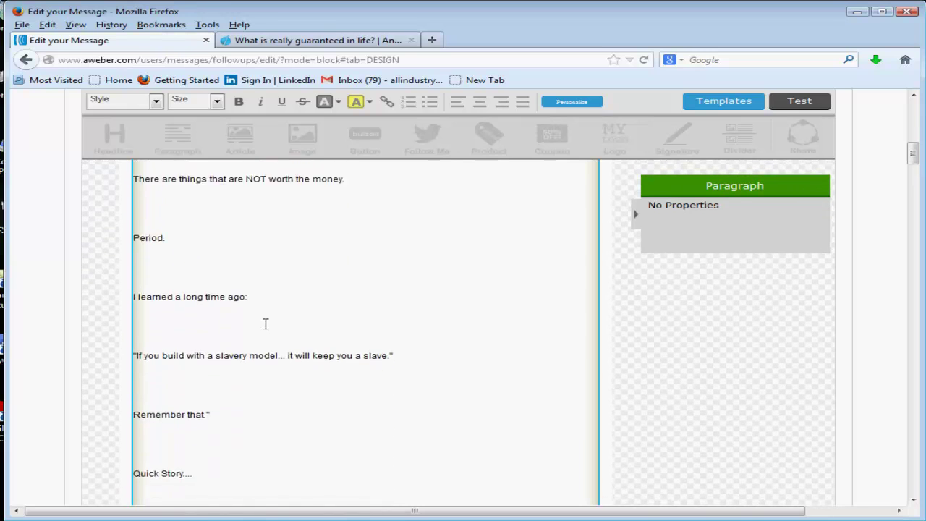
{"action": "scroll", "coordinate": [273, 312], "scroll_direction": "down", "scroll_amount": 7}
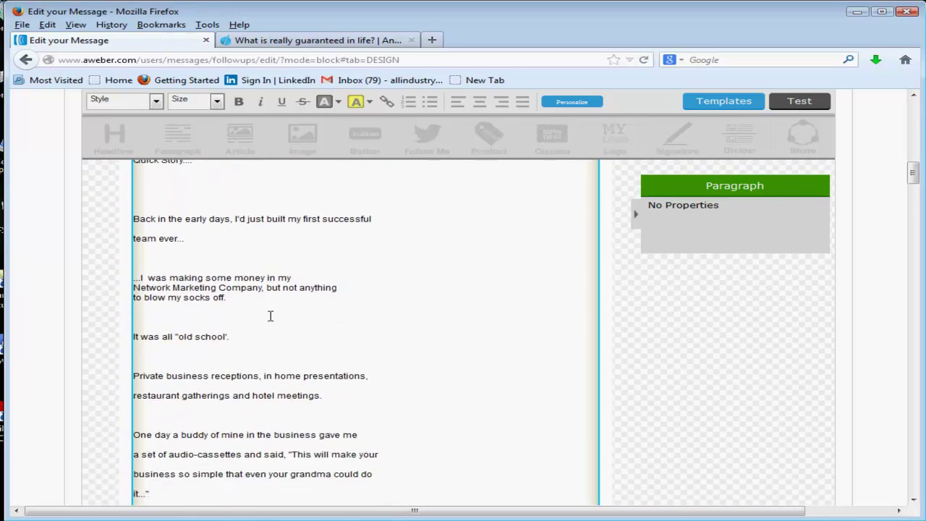
{"action": "scroll", "coordinate": [294, 320], "scroll_direction": "down", "scroll_amount": 8}
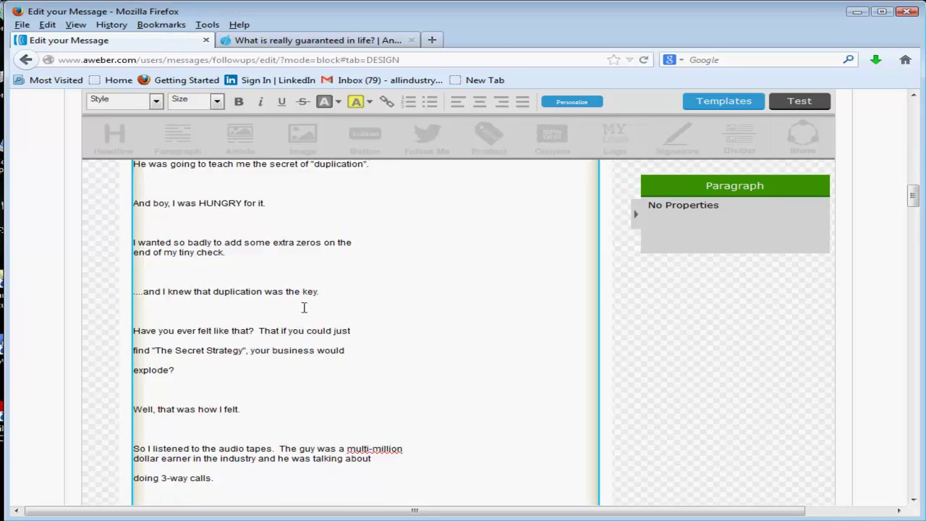
{"action": "scroll", "coordinate": [215, 318], "scroll_direction": "up", "scroll_amount": 2}
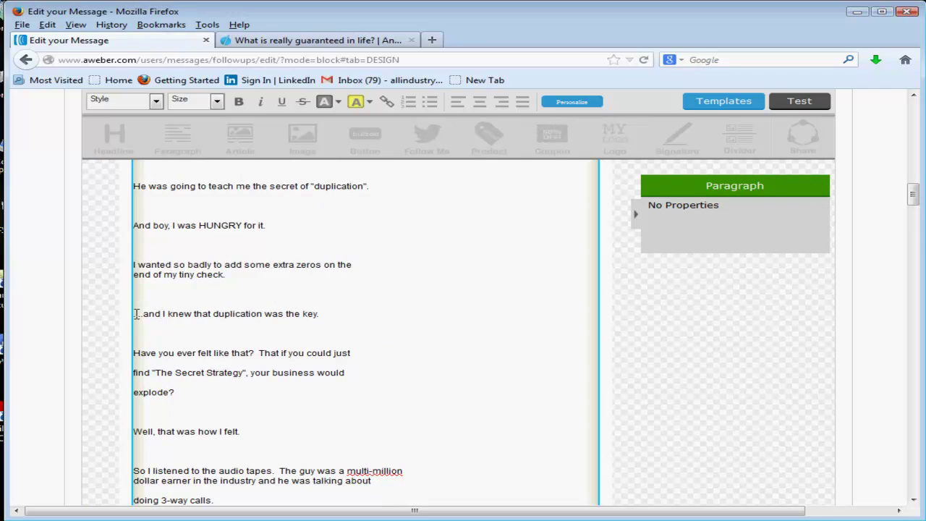
{"action": "left_click_drag", "start_coordinate": [135, 314], "coordinate": [329, 311]}
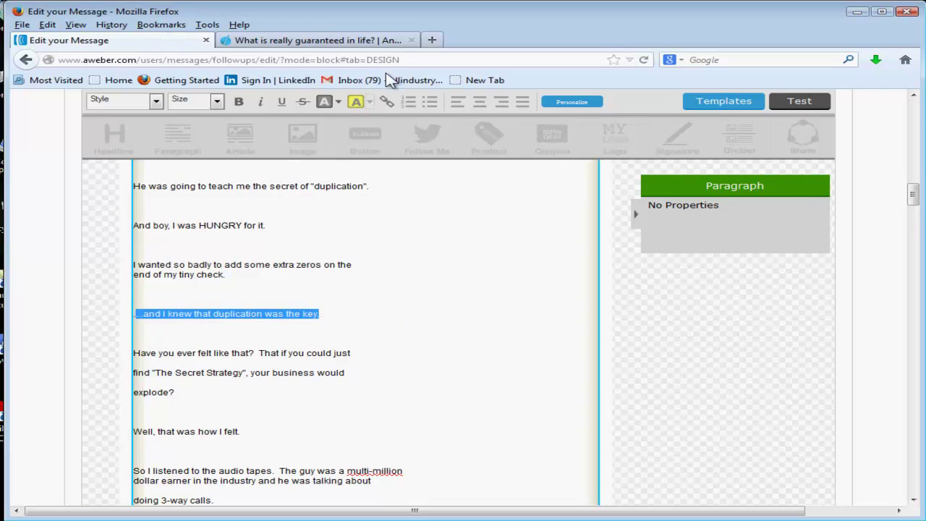
{"action": "left_click", "coordinate": [388, 102]}
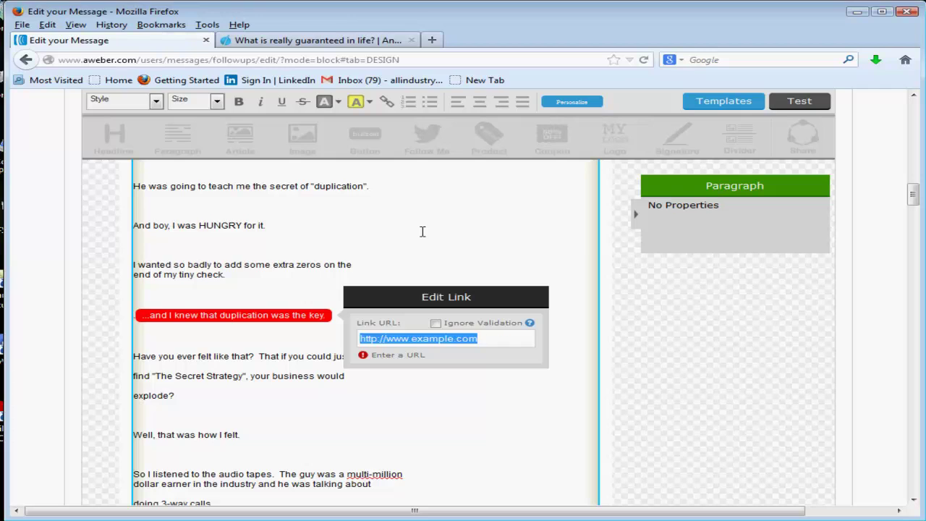
{"action": "key", "text": "ctrl+v"}
{"action": "left_click", "coordinate": [275, 349]}
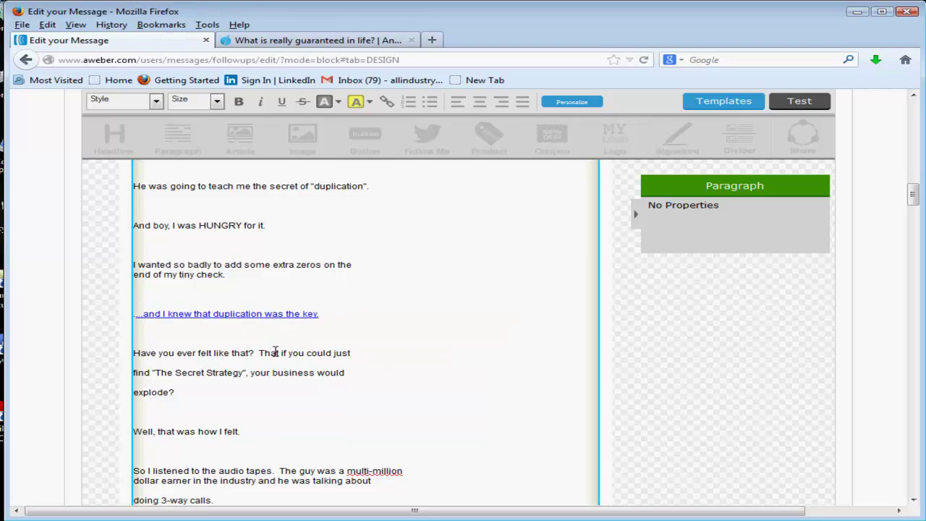
Link the phrase "The guy was a multi-million" in the audio tapes paragraph to the copied enproductsoverview page address.
{"action": "scroll", "coordinate": [301, 356], "scroll_direction": "down", "scroll_amount": 4}
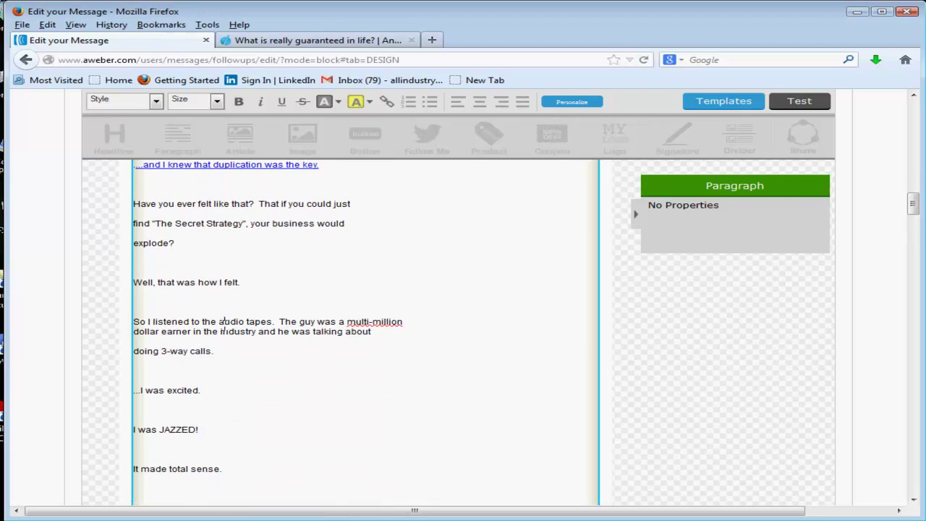
{"action": "left_click_drag", "start_coordinate": [223, 323], "coordinate": [293, 335]}
{"action": "left_click", "coordinate": [215, 350]}
{"action": "scroll", "coordinate": [250, 358], "scroll_direction": "down", "scroll_amount": 6}
{"action": "scroll", "coordinate": [307, 304], "scroll_direction": "up", "scroll_amount": 4}
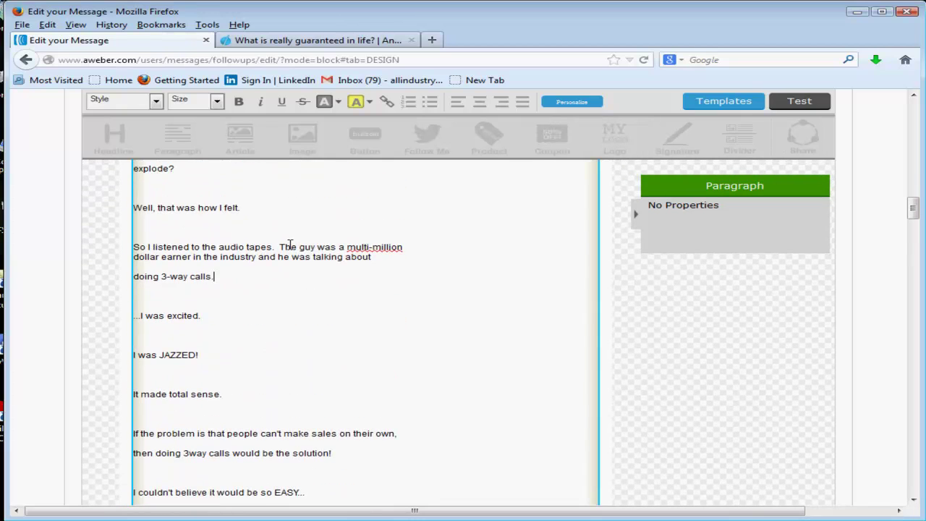
{"action": "left_click_drag", "start_coordinate": [277, 247], "coordinate": [413, 248]}
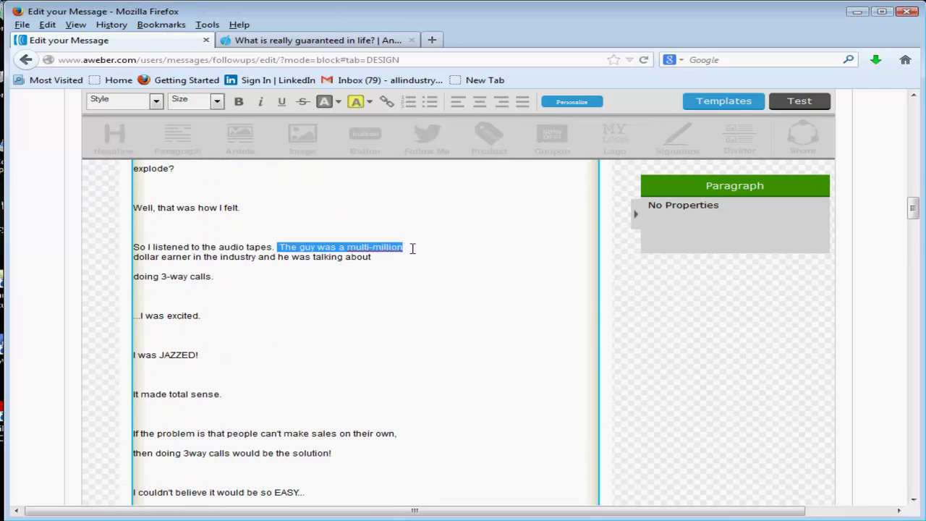
{"action": "left_click", "coordinate": [387, 101]}
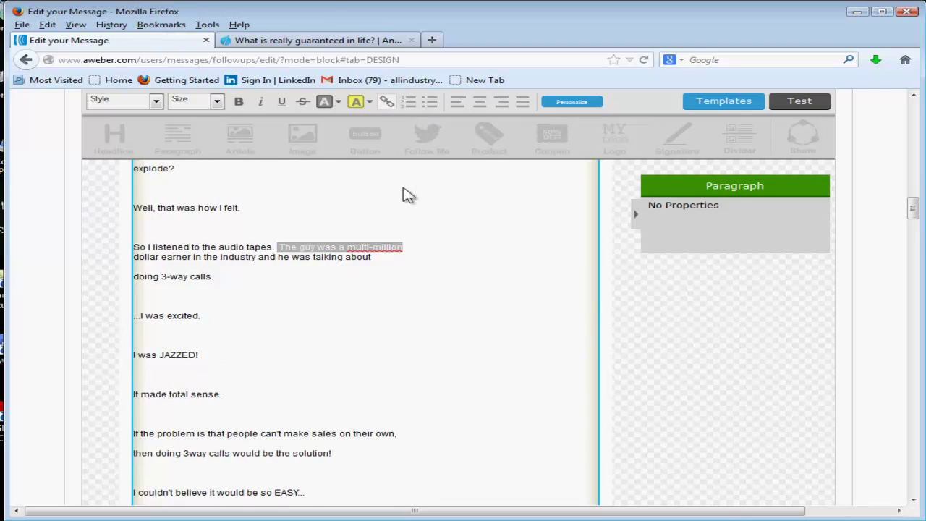
{"action": "key", "text": "ctrl+v"}
{"action": "left_click", "coordinate": [384, 291]}
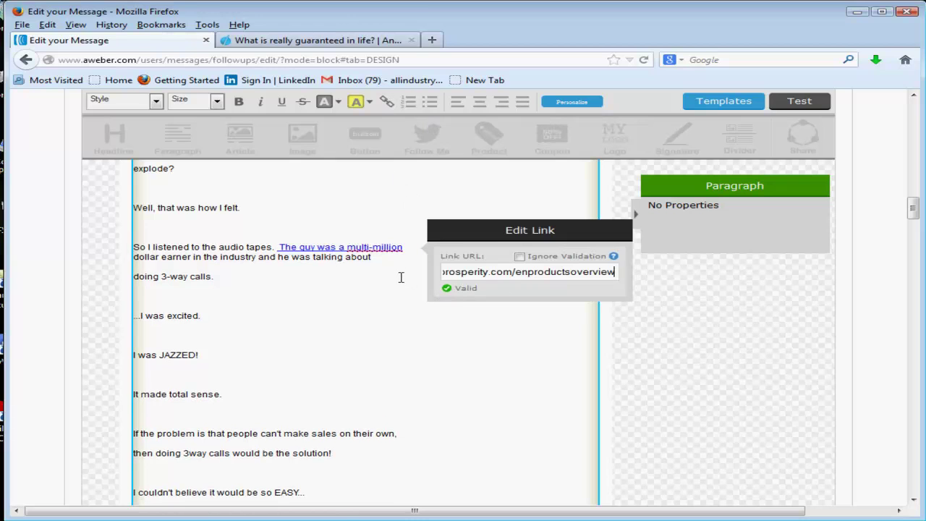
{"action": "left_click", "coordinate": [401, 275]}
Set the font size of all the text in the pasted message paragraph to 15px.
{"action": "scroll", "coordinate": [333, 304], "scroll_direction": "down", "scroll_amount": 10}
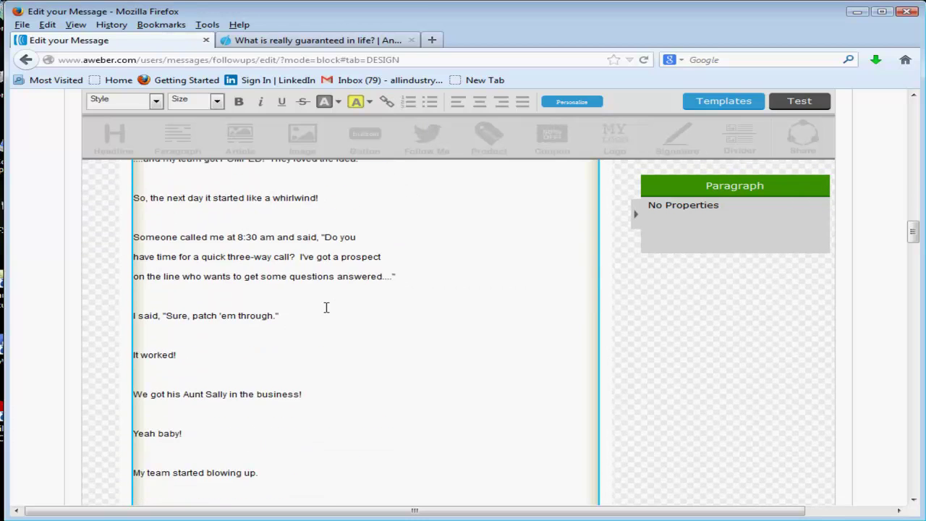
{"action": "scroll", "coordinate": [290, 321], "scroll_direction": "down", "scroll_amount": 5}
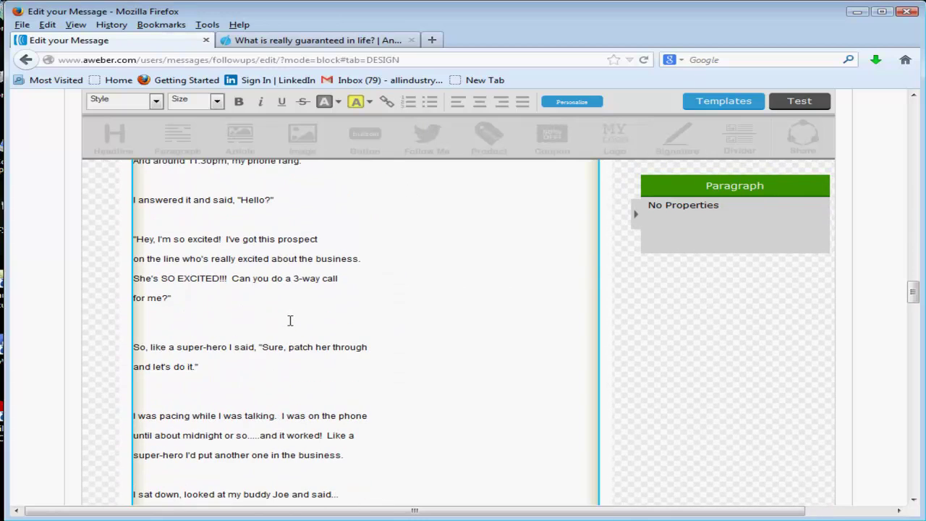
{"action": "right_click", "coordinate": [290, 320]}
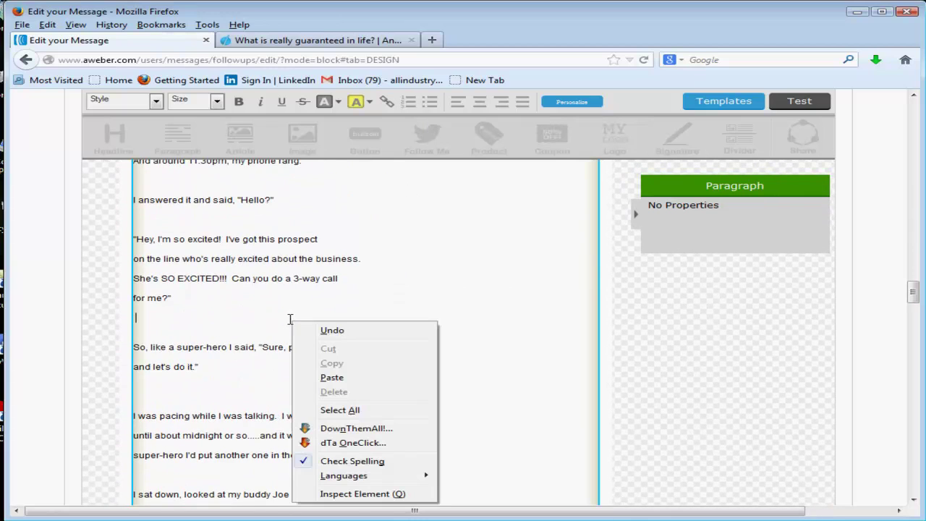
{"action": "left_click", "coordinate": [373, 410]}
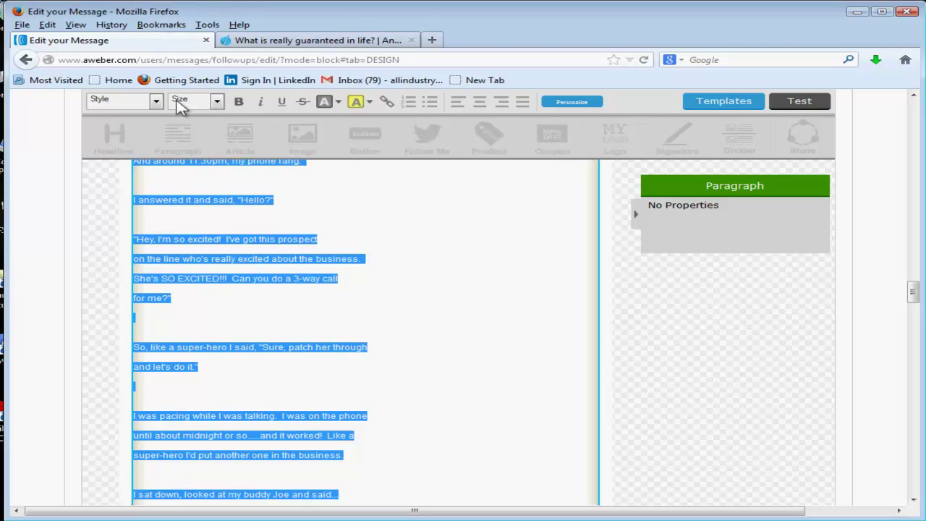
{"action": "left_click", "coordinate": [216, 101]}
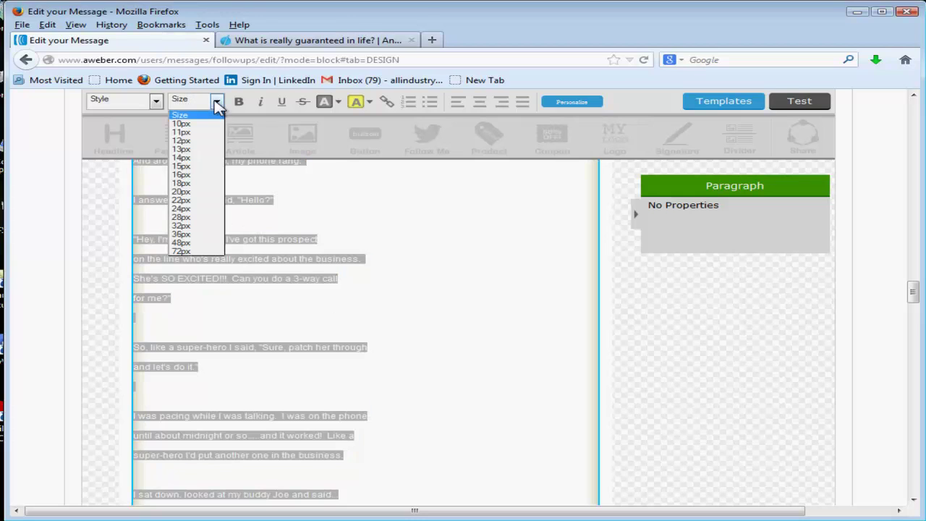
{"action": "left_click", "coordinate": [206, 162]}
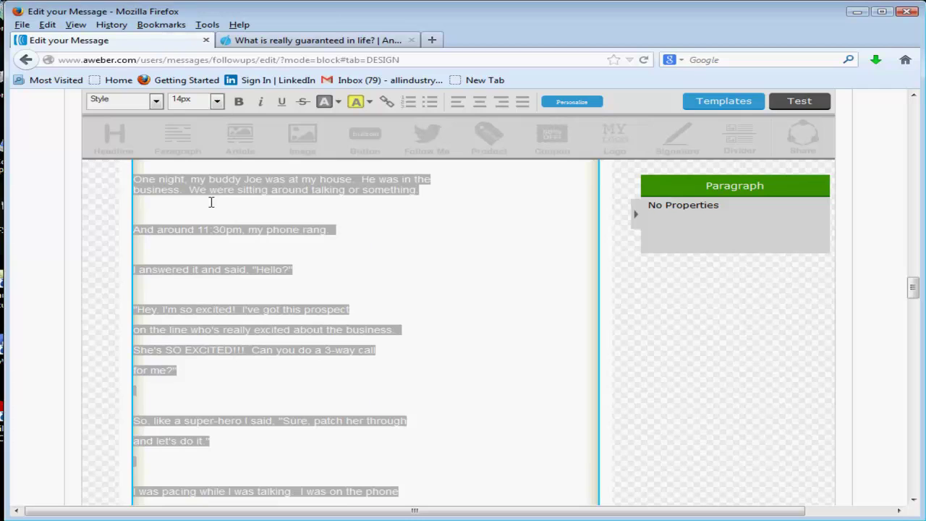
{"action": "left_click", "coordinate": [216, 101]}
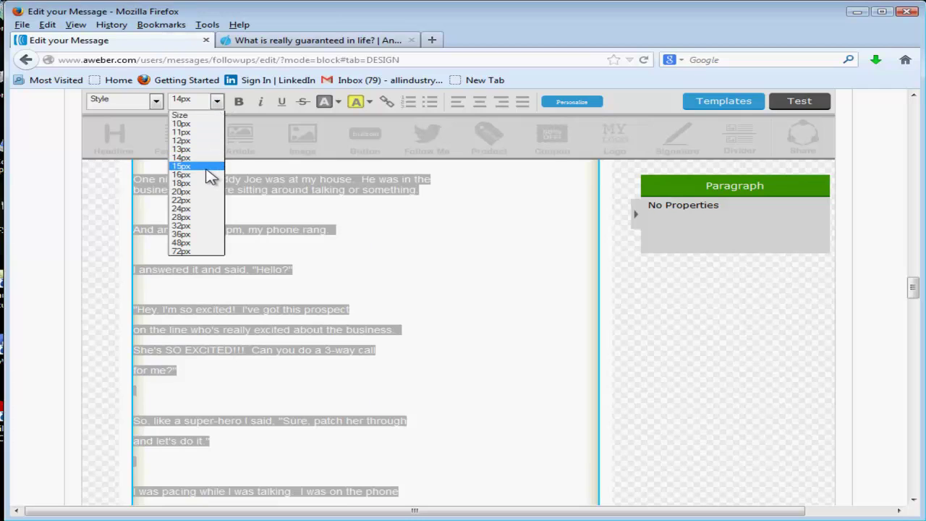
{"action": "left_click", "coordinate": [206, 167]}
{"action": "left_click", "coordinate": [303, 223]}
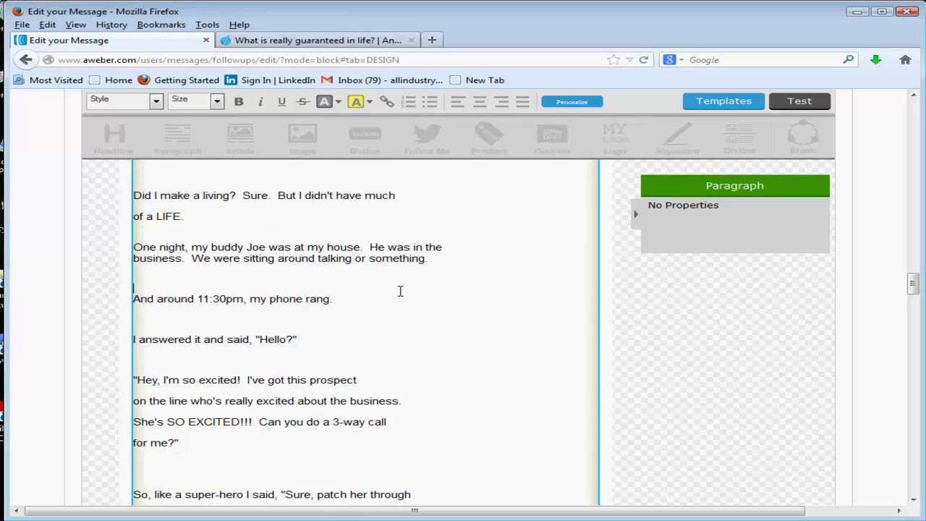
Review the resized text down to the end of the message and save the message.
{"action": "scroll", "coordinate": [399, 289], "scroll_direction": "down", "scroll_amount": 10}
{"action": "scroll", "coordinate": [400, 292], "scroll_direction": "up", "scroll_amount": 10}
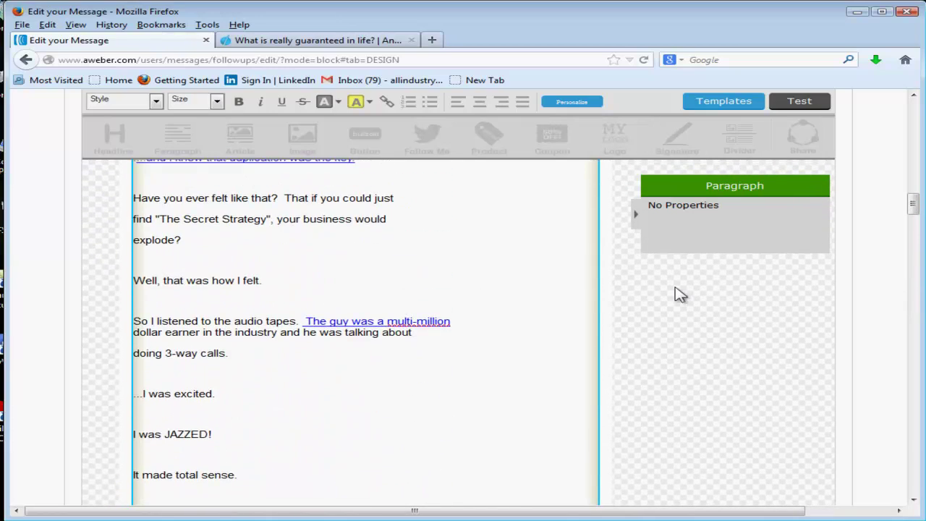
{"action": "scroll", "coordinate": [676, 292], "scroll_direction": "down", "scroll_amount": 8}
{"action": "scroll", "coordinate": [844, 341], "scroll_direction": "down", "scroll_amount": 15}
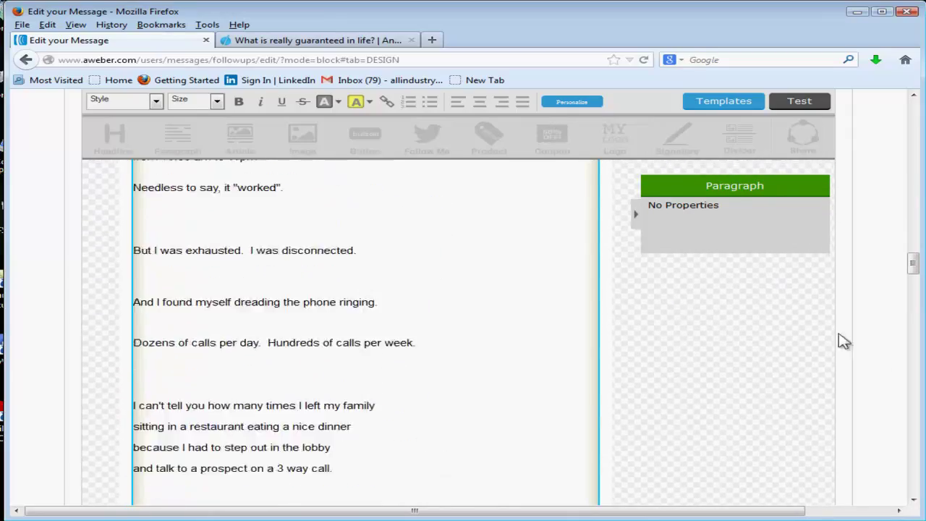
{"action": "scroll", "coordinate": [876, 367], "scroll_direction": "down", "scroll_amount": 20}
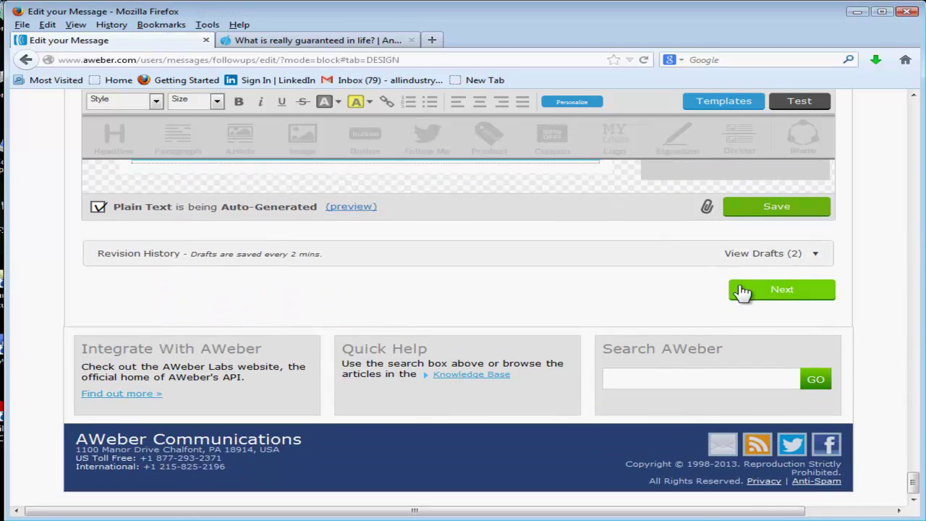
{"action": "left_click", "coordinate": [746, 213]}
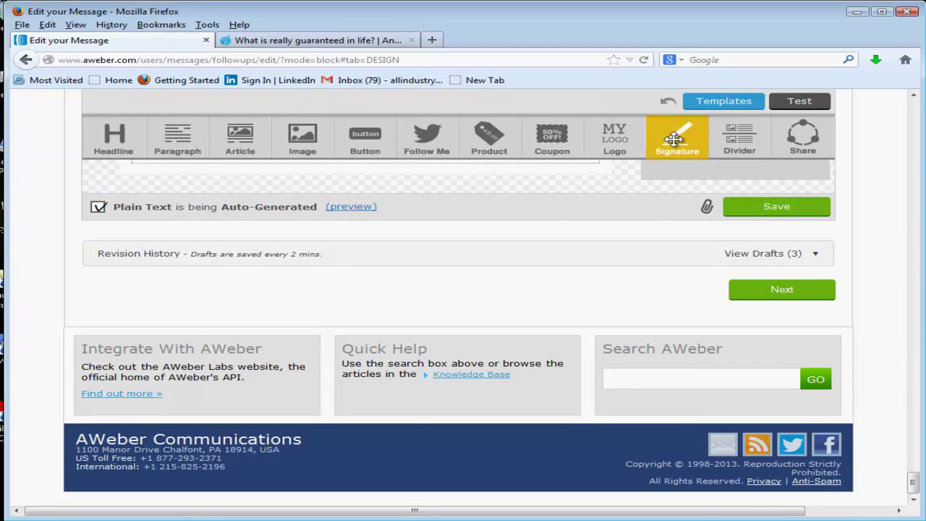
Add a Signature block below the closing line "Take it or leave it. Either way, I'm in your corner." and save the message.
{"action": "left_click_drag", "start_coordinate": [672, 142], "coordinate": [387, 202]}
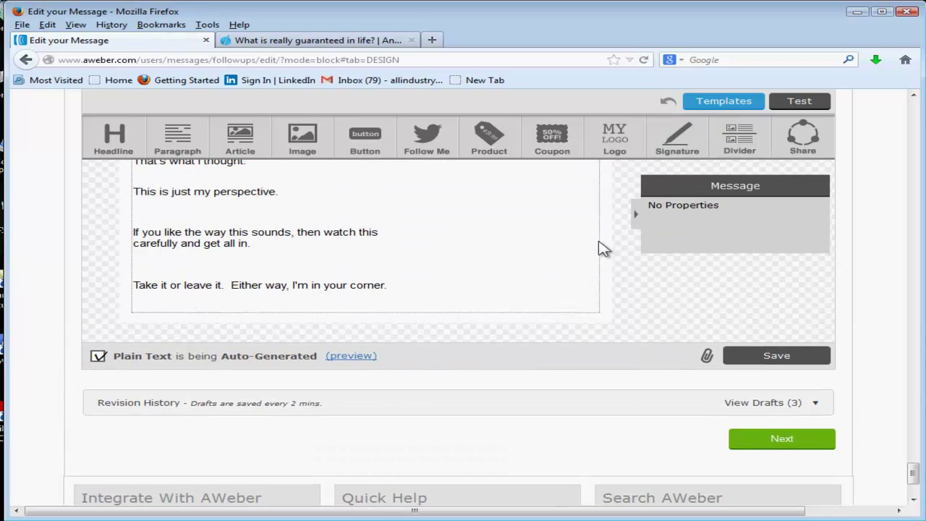
{"action": "mouse_move", "coordinate": [663, 141]}
{"action": "left_mouse_down"}
{"action": "mouse_move", "coordinate": [391, 324]}
{"action": "mouse_move", "coordinate": [393, 333]}
{"action": "left_mouse_up"}
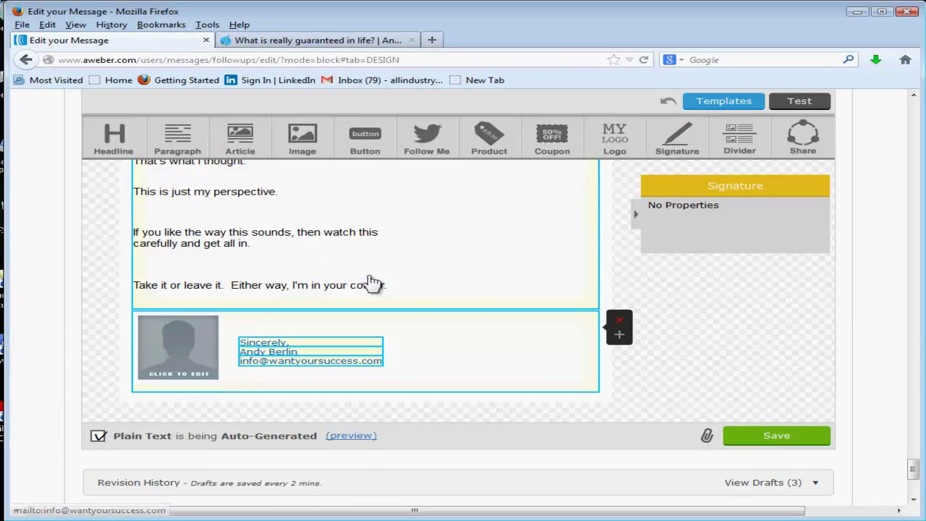
{"action": "left_click", "coordinate": [783, 443]}
{"action": "left_click", "coordinate": [778, 437]}
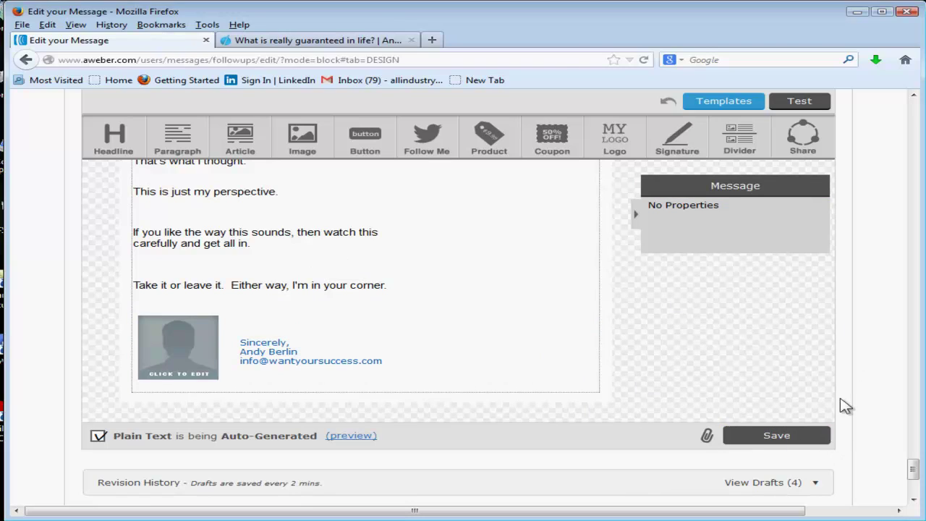
Proceed to the message's settings and set its sending interval to 2 days after the previous message.
{"action": "scroll", "coordinate": [848, 391], "scroll_direction": "up", "scroll_amount": 4}
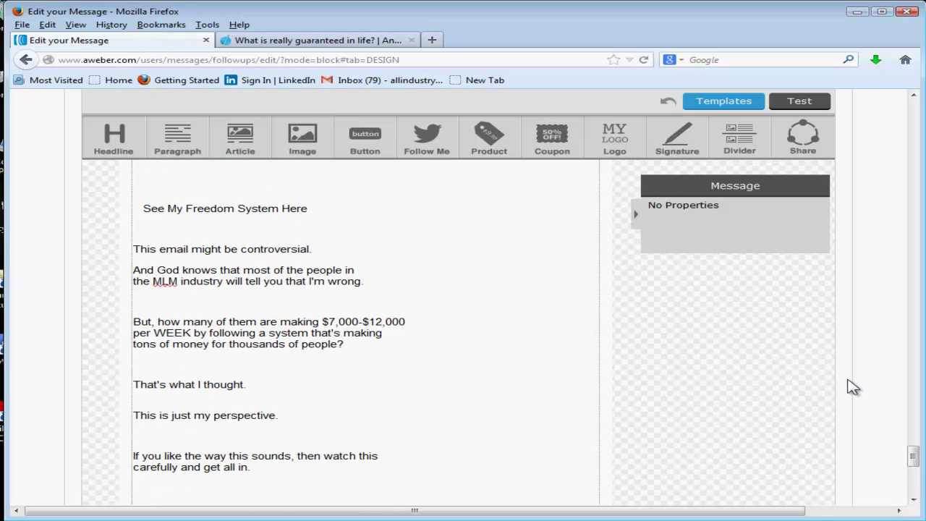
{"action": "scroll", "coordinate": [848, 389], "scroll_direction": "down", "scroll_amount": 10}
{"action": "left_click", "coordinate": [789, 293]}
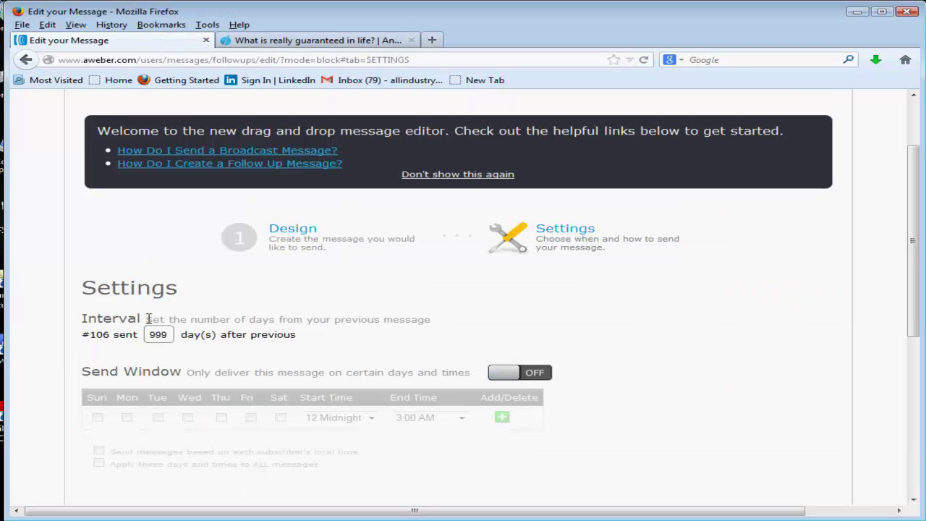
{"action": "left_click_drag", "start_coordinate": [146, 319], "coordinate": [435, 330]}
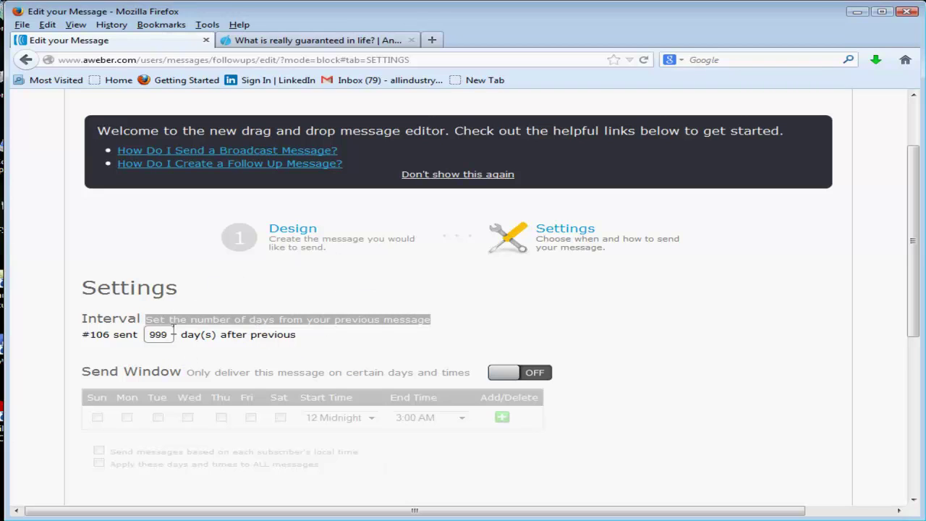
{"action": "left_click_drag", "start_coordinate": [173, 331], "coordinate": [134, 330]}
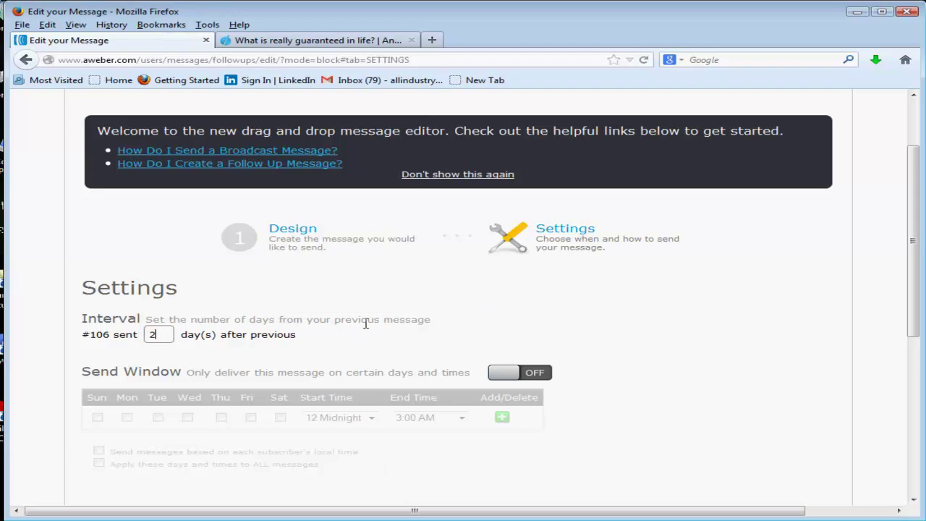
Save the follow-up message with click tracking left on and exit to the Follow Up Series list.
{"action": "scroll", "coordinate": [357, 319], "scroll_direction": "down", "scroll_amount": 4}
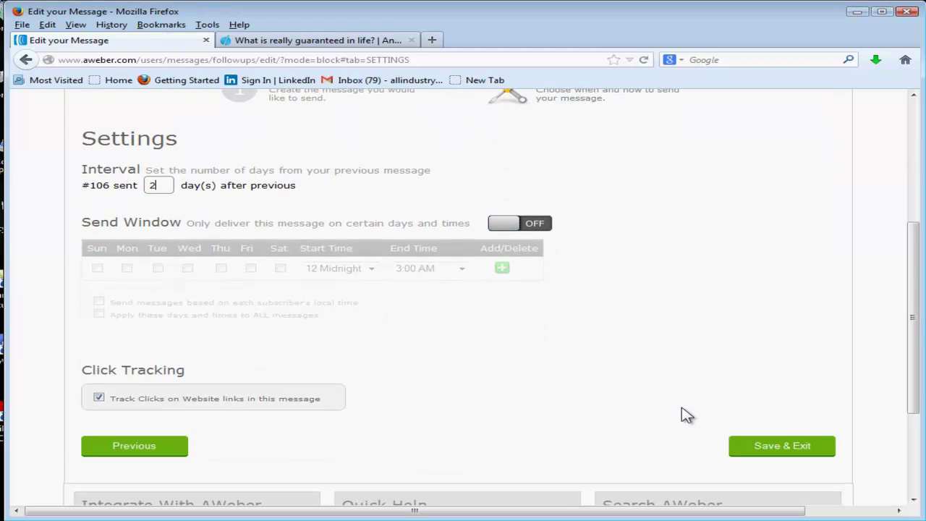
{"action": "scroll", "coordinate": [682, 413], "scroll_direction": "down", "scroll_amount": 1}
{"action": "scroll", "coordinate": [684, 412], "scroll_direction": "down", "scroll_amount": 1}
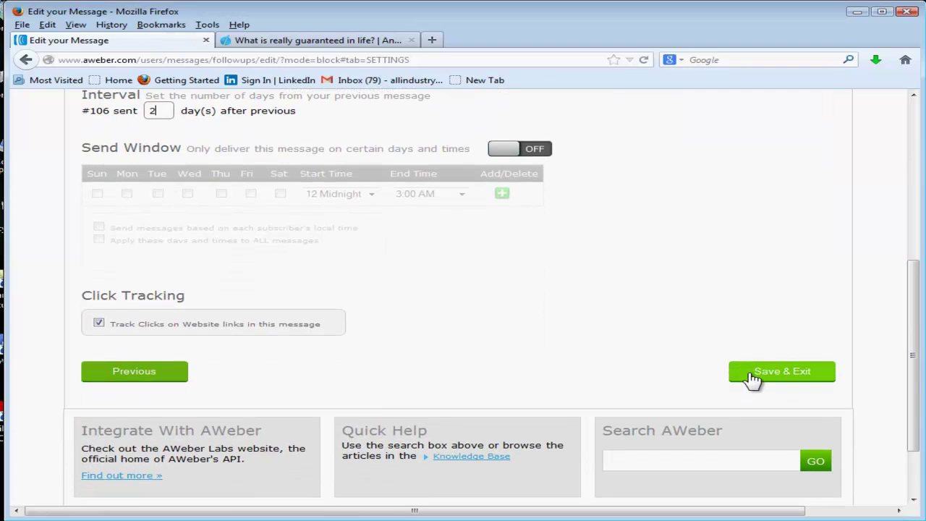
{"action": "left_click", "coordinate": [753, 376]}
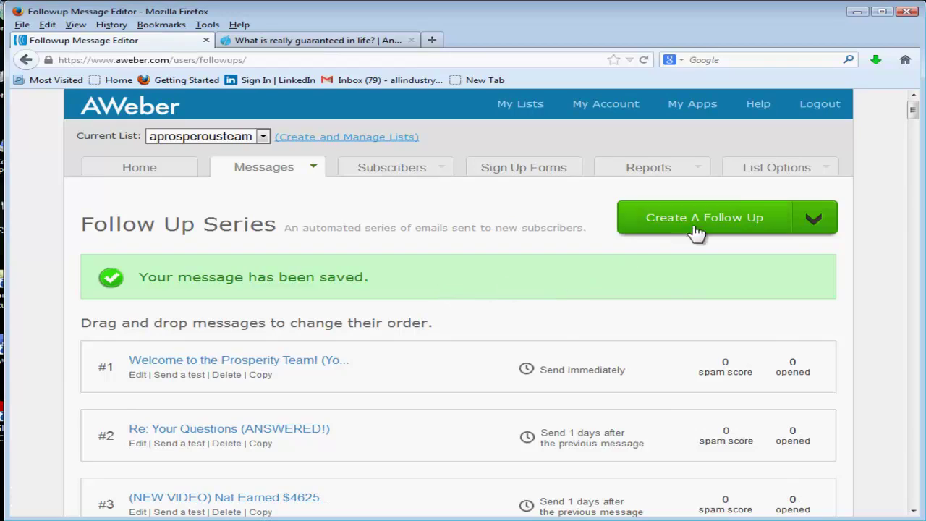
Move the message "It might duplicate, but it sure suc..." from the end of the series to position 33, just before "Rouge Marketing Video".
{"action": "left_click_drag", "start_coordinate": [914, 112], "coordinate": [913, 501]}
{"action": "scroll", "coordinate": [913, 501], "scroll_direction": "up", "scroll_amount": 8}
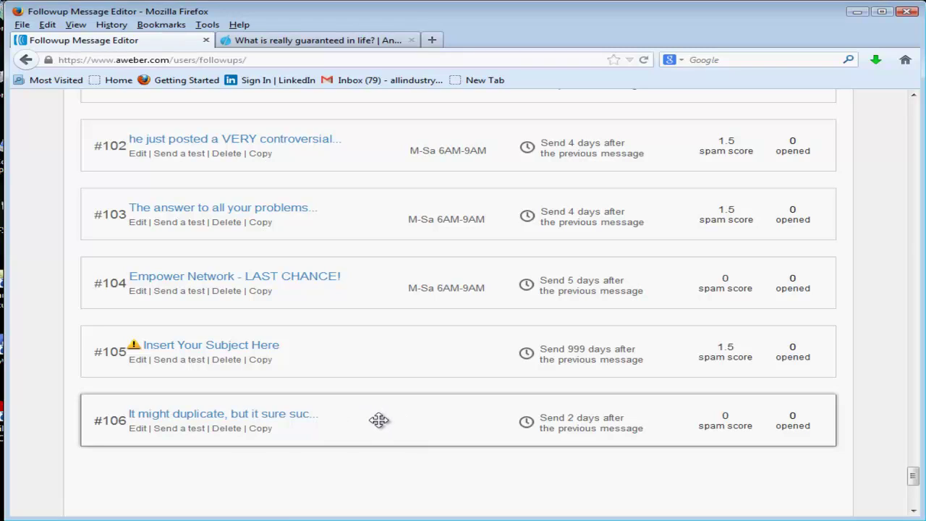
{"action": "left_click_drag", "start_coordinate": [384, 415], "coordinate": [388, 149]}
{"action": "scroll", "coordinate": [430, 185], "scroll_direction": "up", "scroll_amount": 20}
{"action": "scroll", "coordinate": [429, 187], "scroll_direction": "up", "scroll_amount": 20}
{"action": "scroll", "coordinate": [395, 162], "scroll_direction": "up", "scroll_amount": 9}
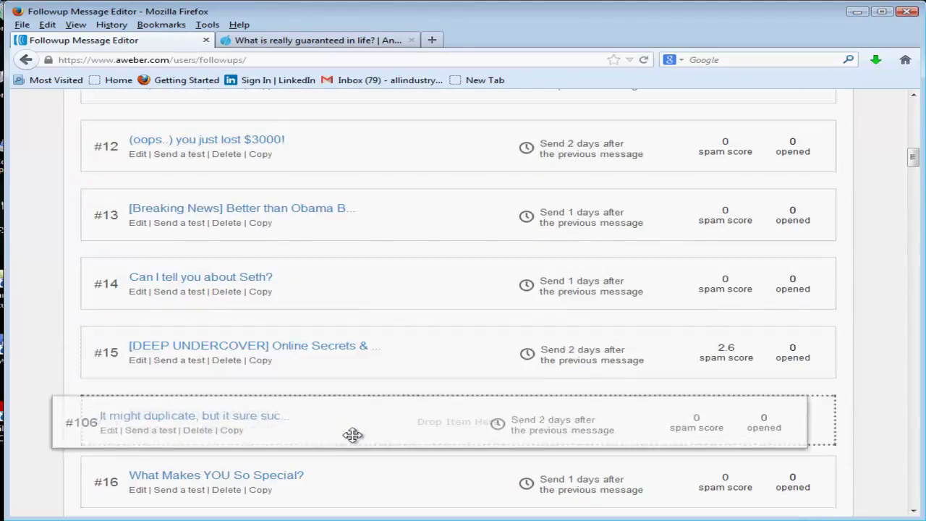
{"action": "scroll", "coordinate": [353, 434], "scroll_direction": "down", "scroll_amount": 15}
{"action": "left_click_drag", "start_coordinate": [352, 434], "coordinate": [403, 212]}
{"action": "scroll", "coordinate": [394, 351], "scroll_direction": "down", "scroll_amount": 2}
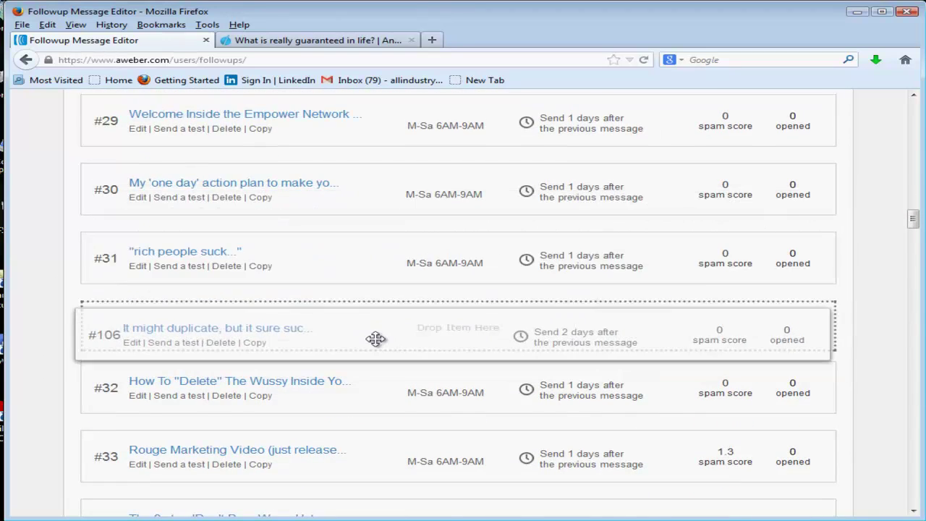
{"action": "scroll", "coordinate": [375, 338], "scroll_direction": "down", "scroll_amount": 2}
{"action": "left_click_drag", "start_coordinate": [375, 338], "coordinate": [382, 278]}
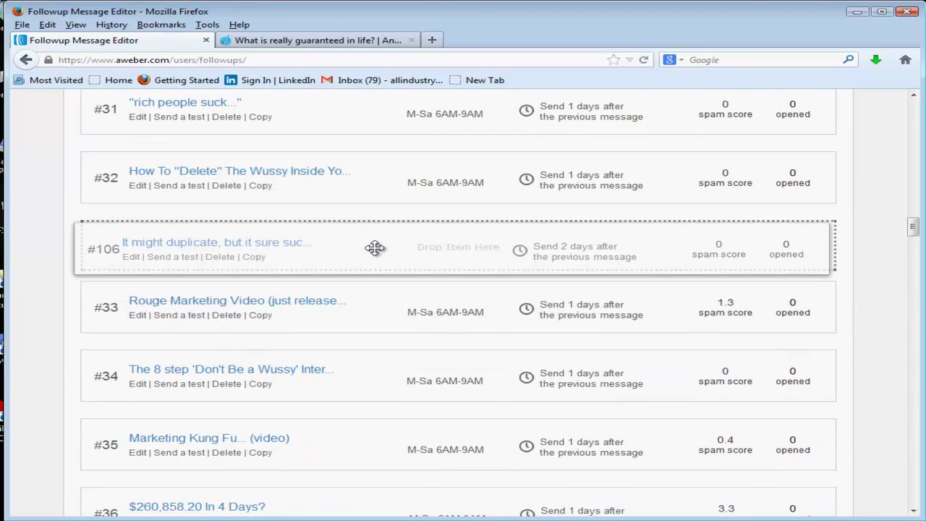
{"action": "left_click_drag", "start_coordinate": [375, 248], "coordinate": [379, 252]}
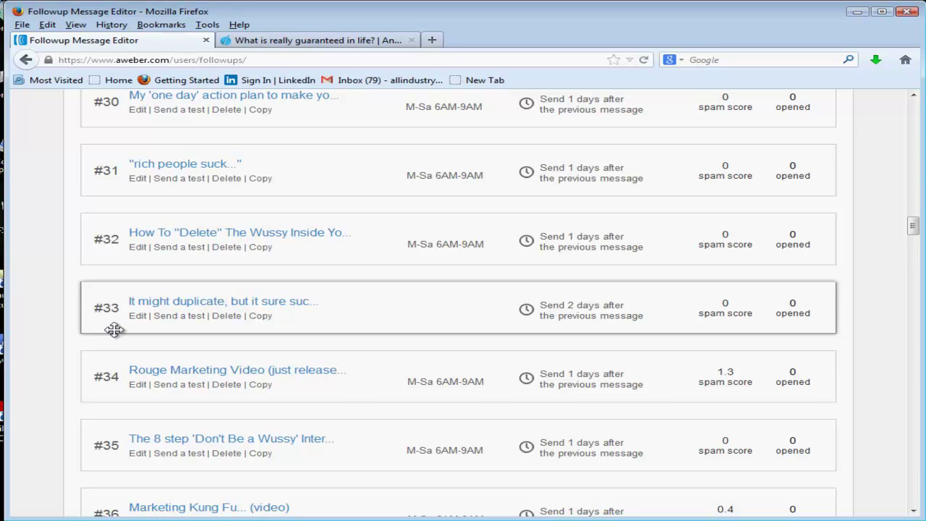
{"action": "scroll", "coordinate": [364, 322], "scroll_direction": "up", "scroll_amount": 10}
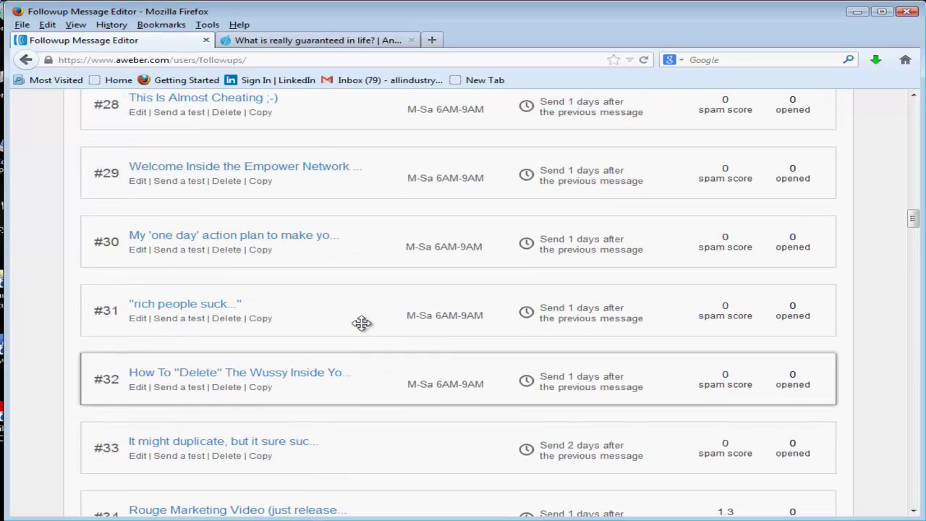
{"action": "scroll", "coordinate": [463, 217], "scroll_direction": "up", "scroll_amount": 4}
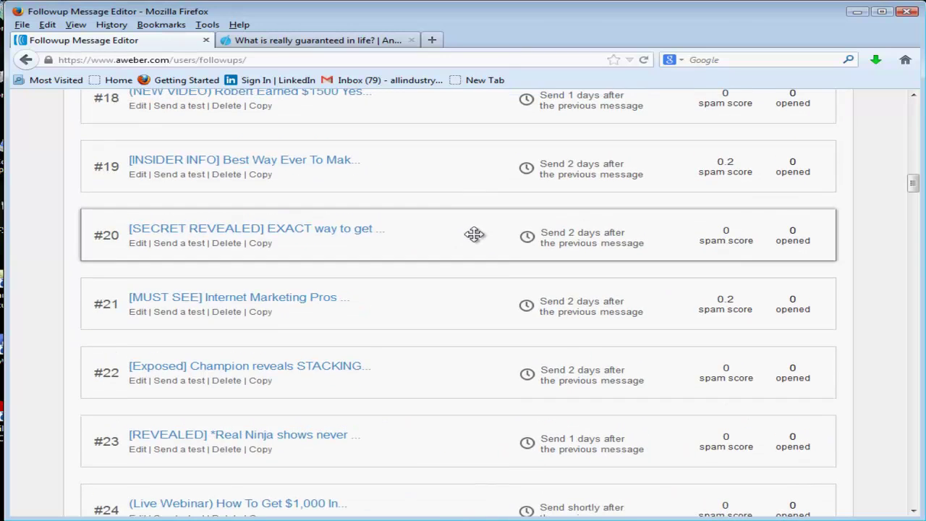
{"action": "scroll", "coordinate": [497, 312], "scroll_direction": "up", "scroll_amount": 5}
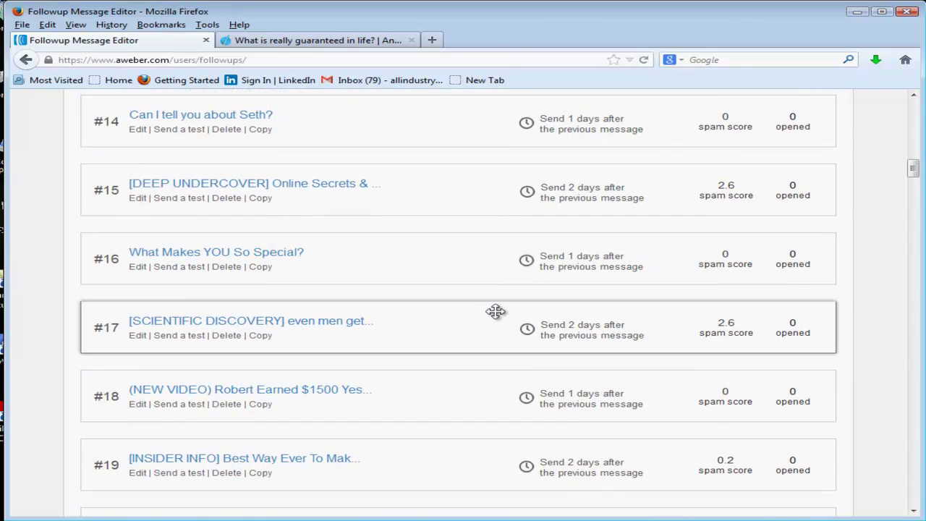